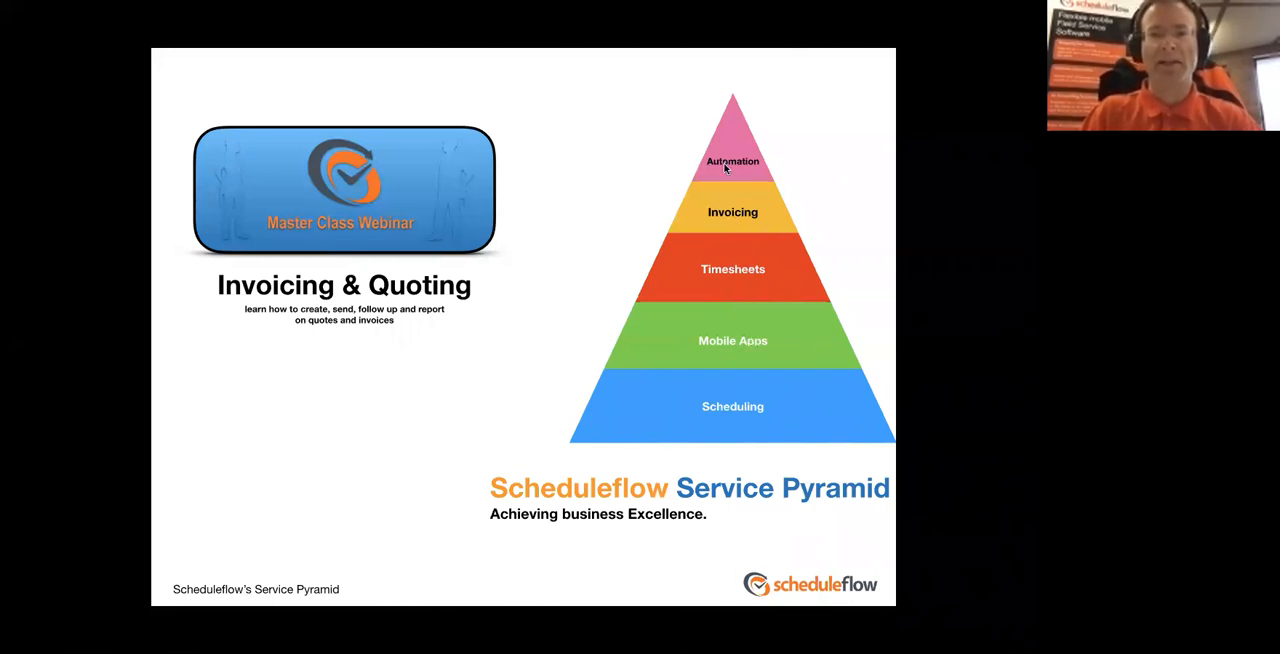
Advance the slideshow through the Service Pyramid slide to the Invoice Status slide, and end the presentation
click(513, 315)
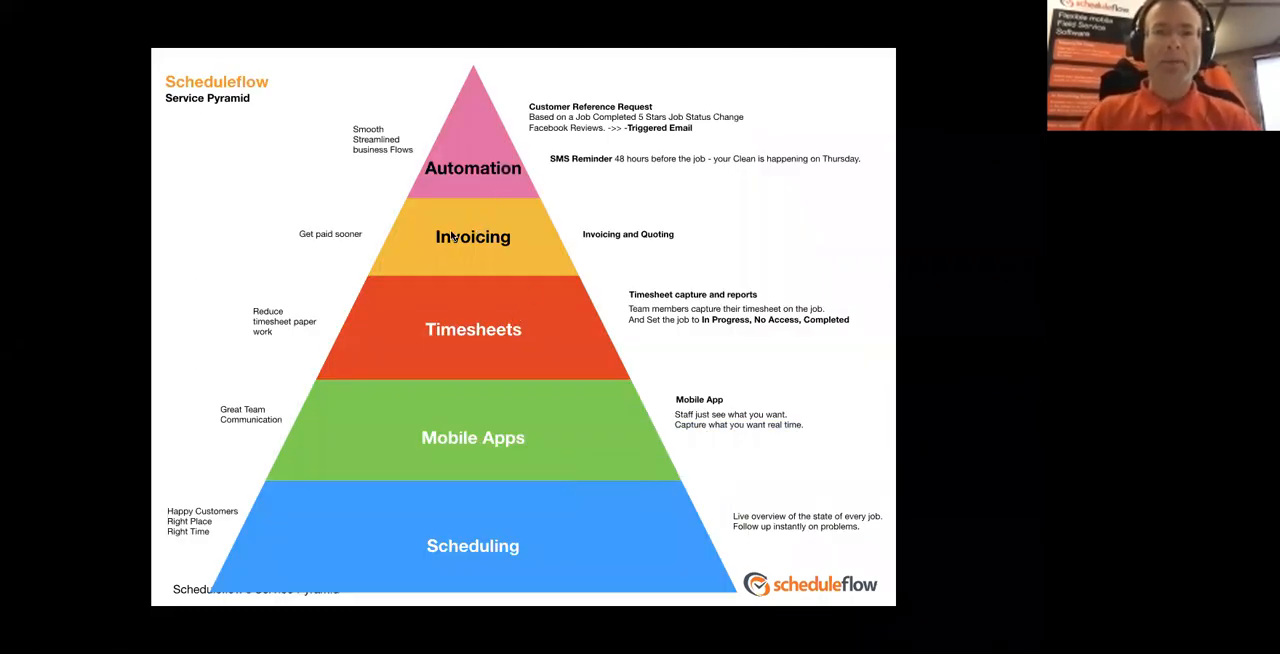
click(605, 233)
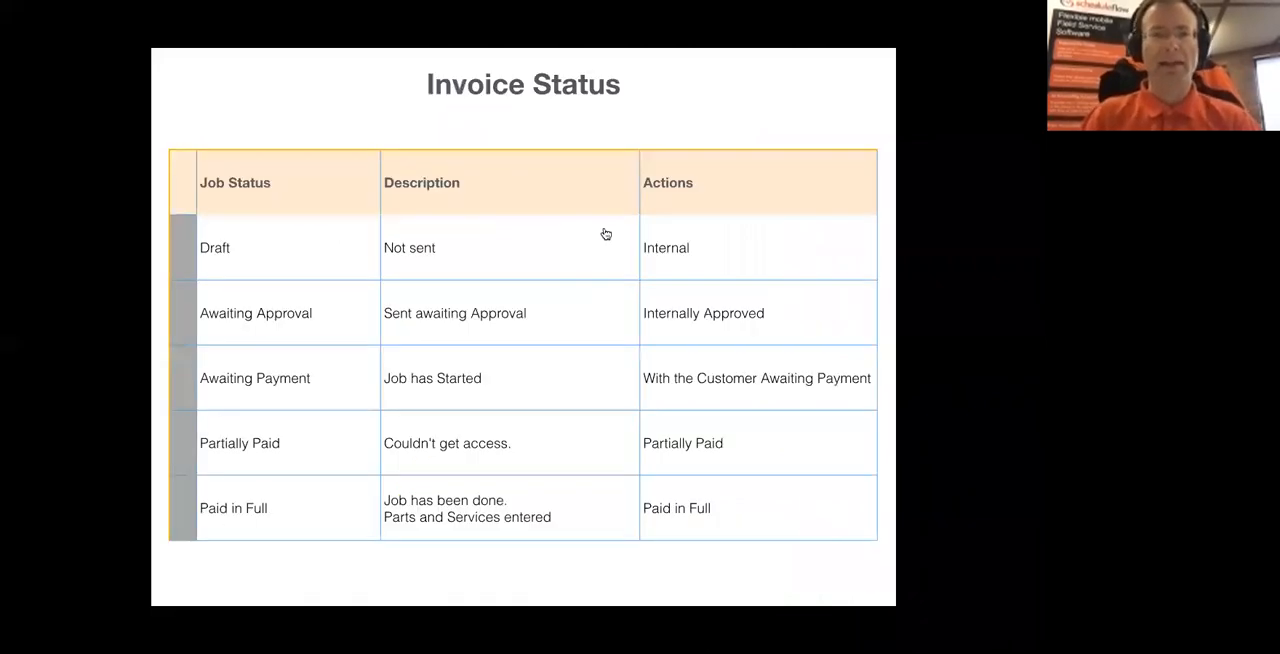
key(super+Tab)
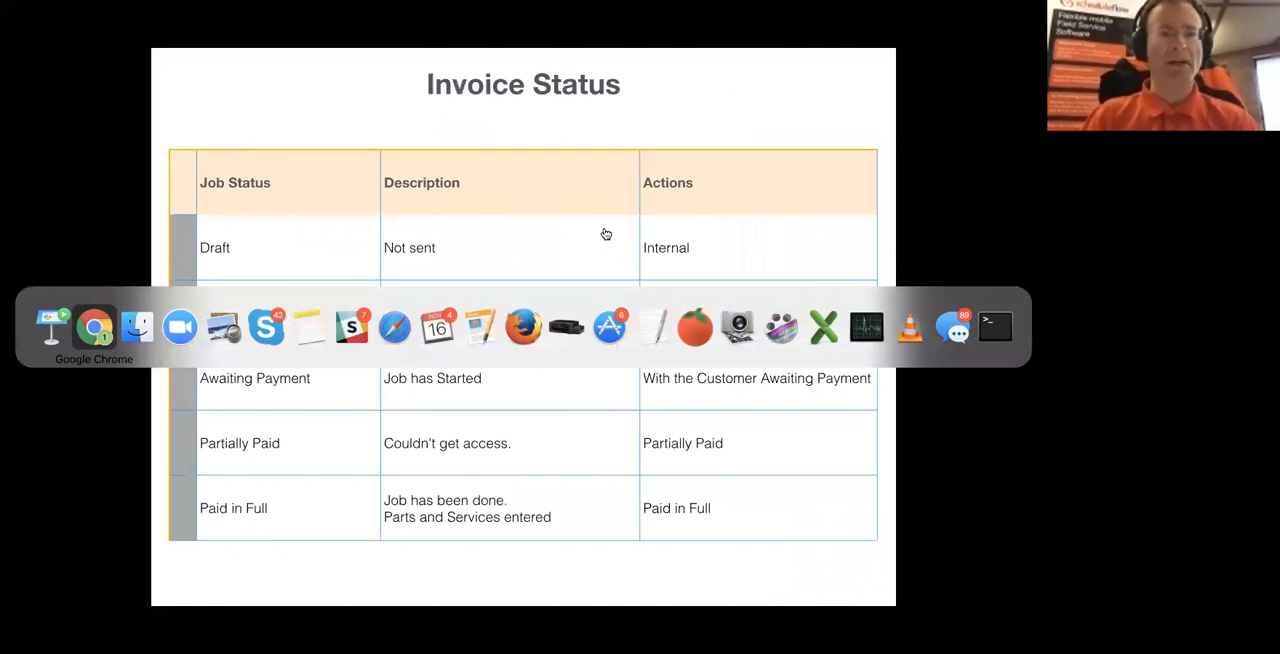
key(super+shift+Tab)
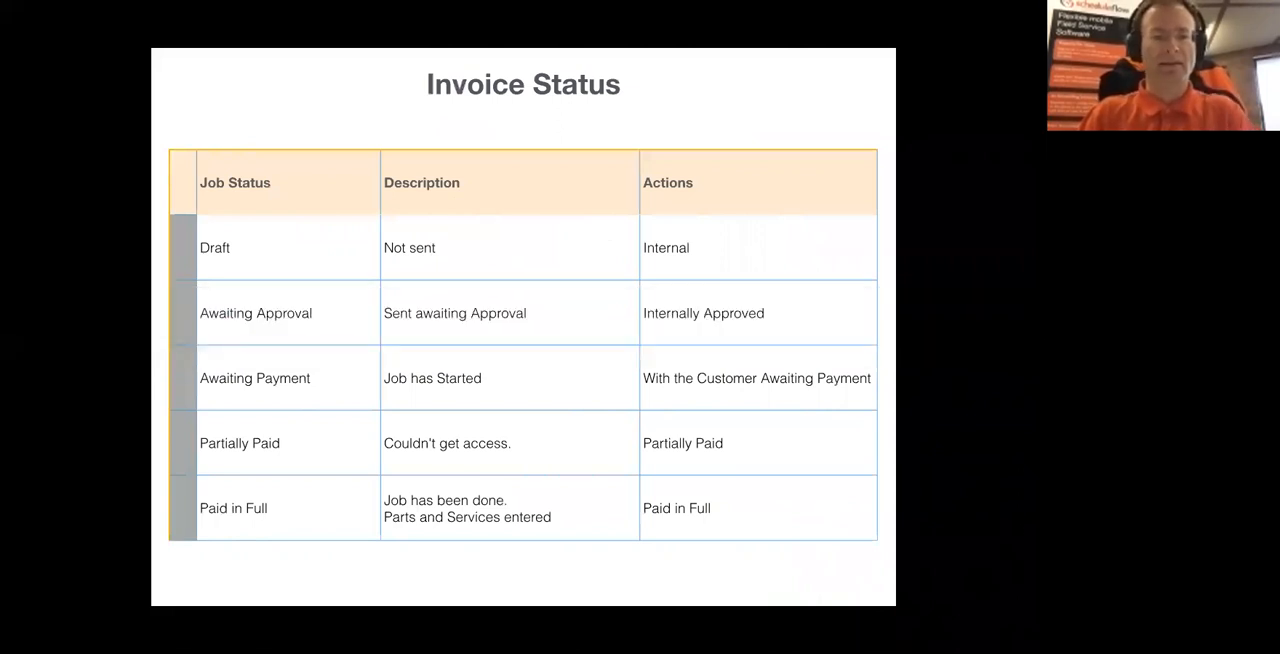
key(Escape)
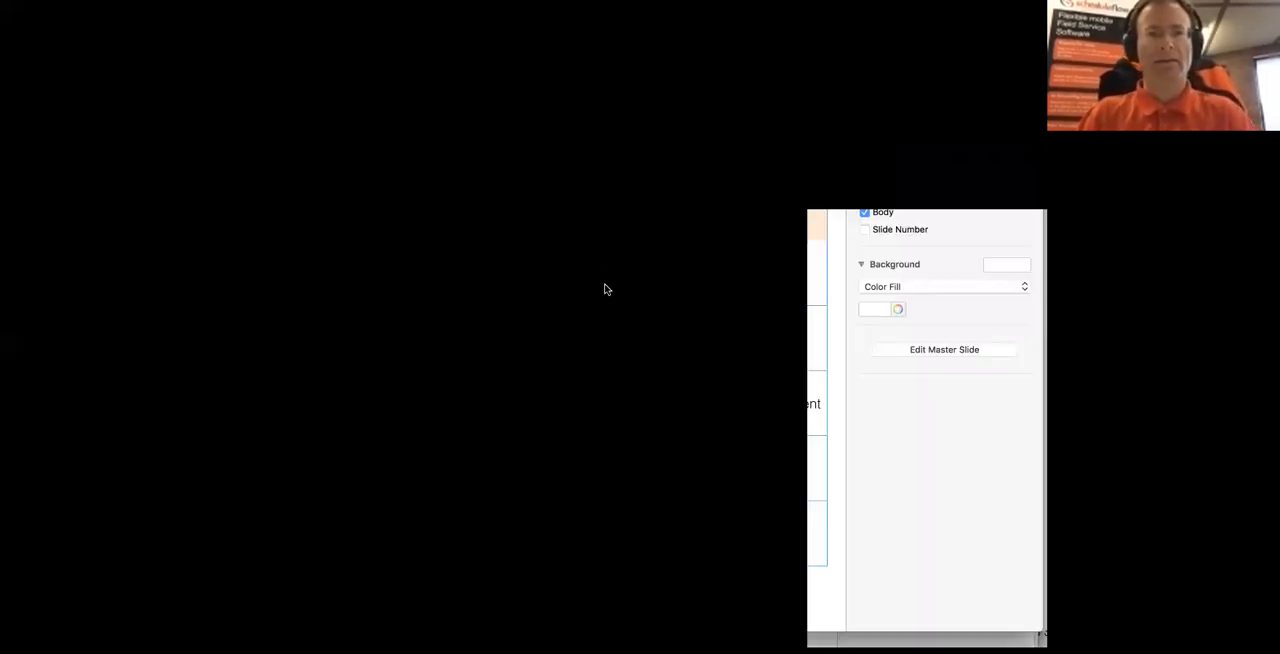
key(super+comma)
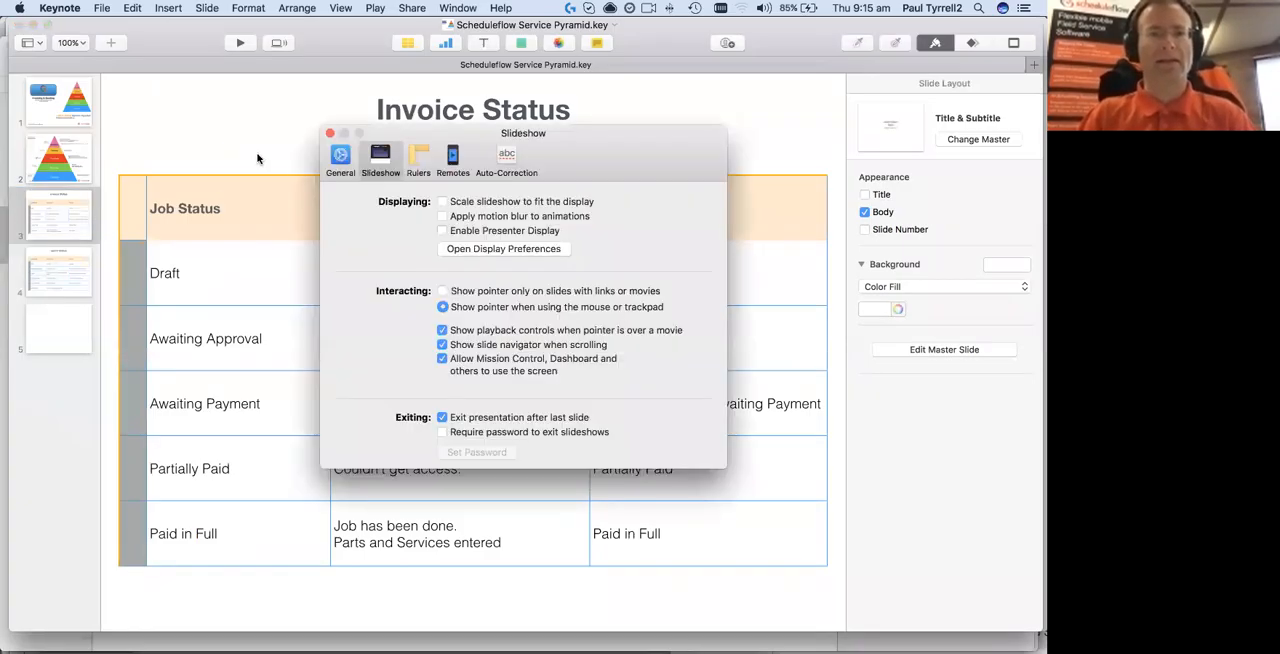
key(super+grave)
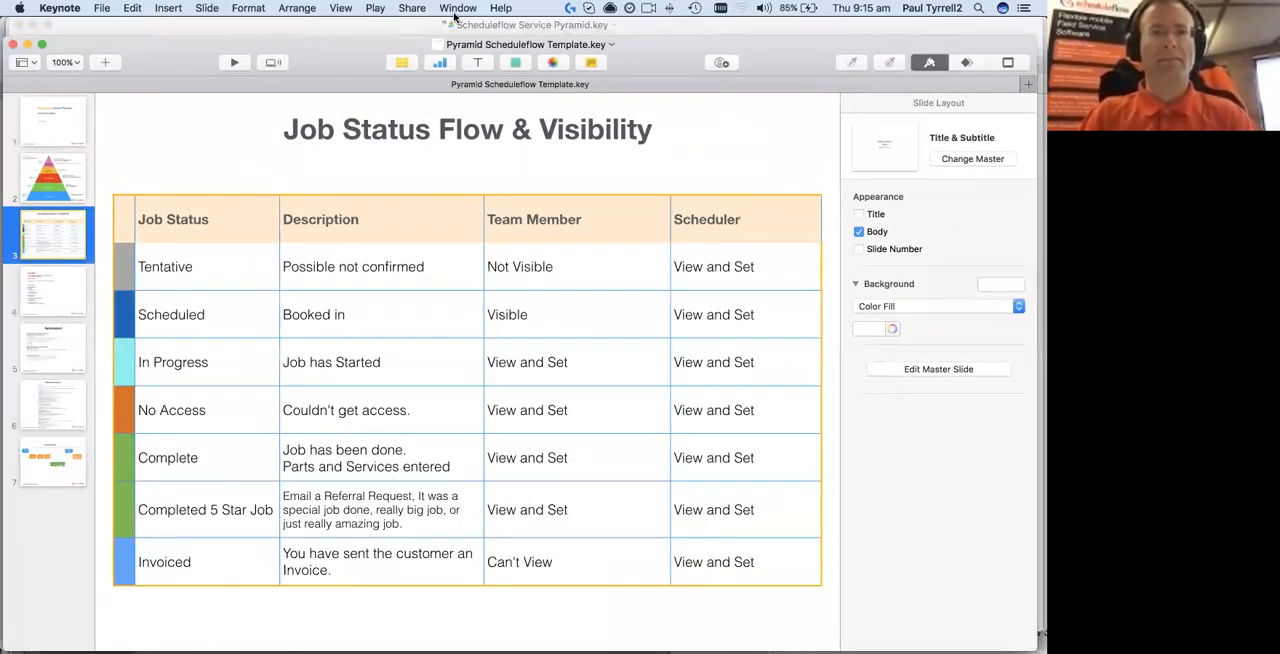
click(460, 8)
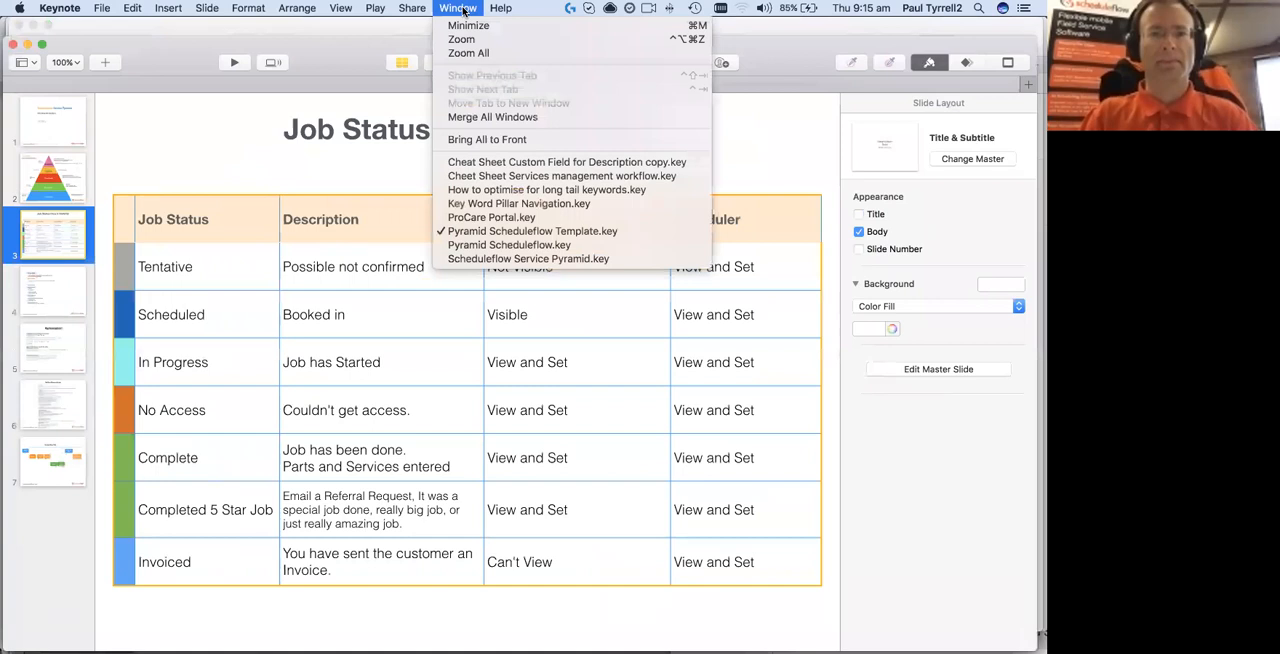
click(361, 50)
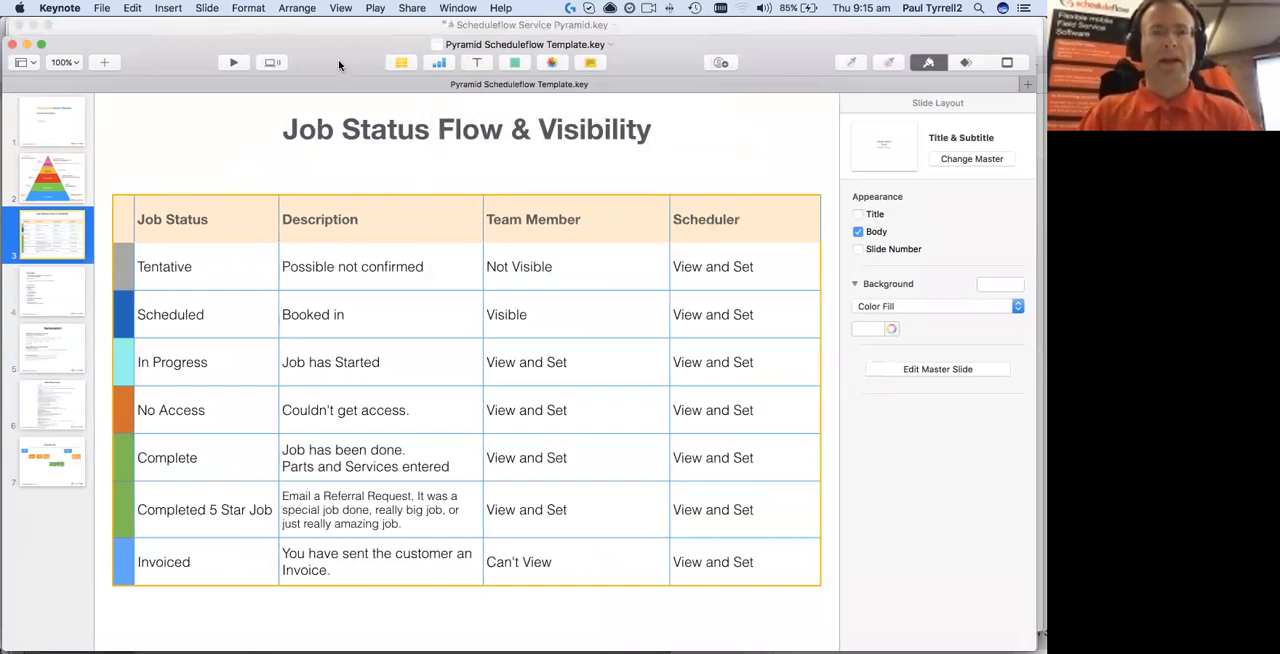
drag(340, 54, 342, 54)
Switch to Chrome and close the web page about switching apps when presenting
key(super+Tab)
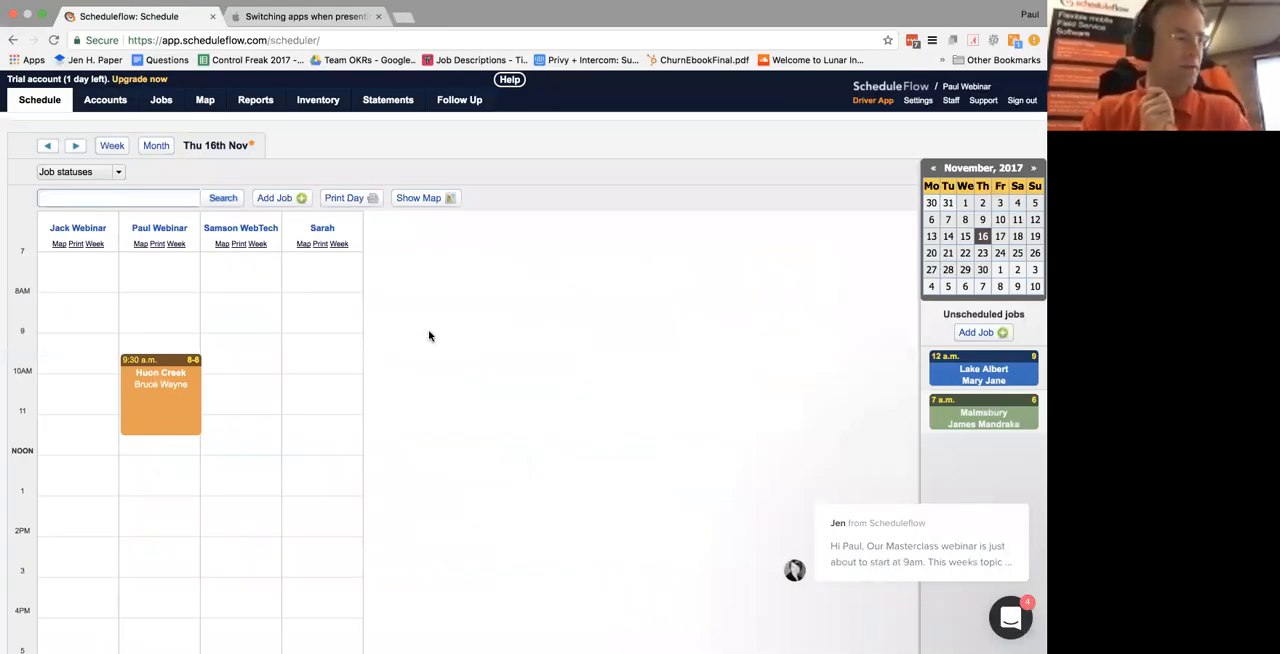
click(378, 16)
Switch to Finder and open Webinar_Invoicing&Quoting.gdoc from the Webinars folder
key(super+Tab)
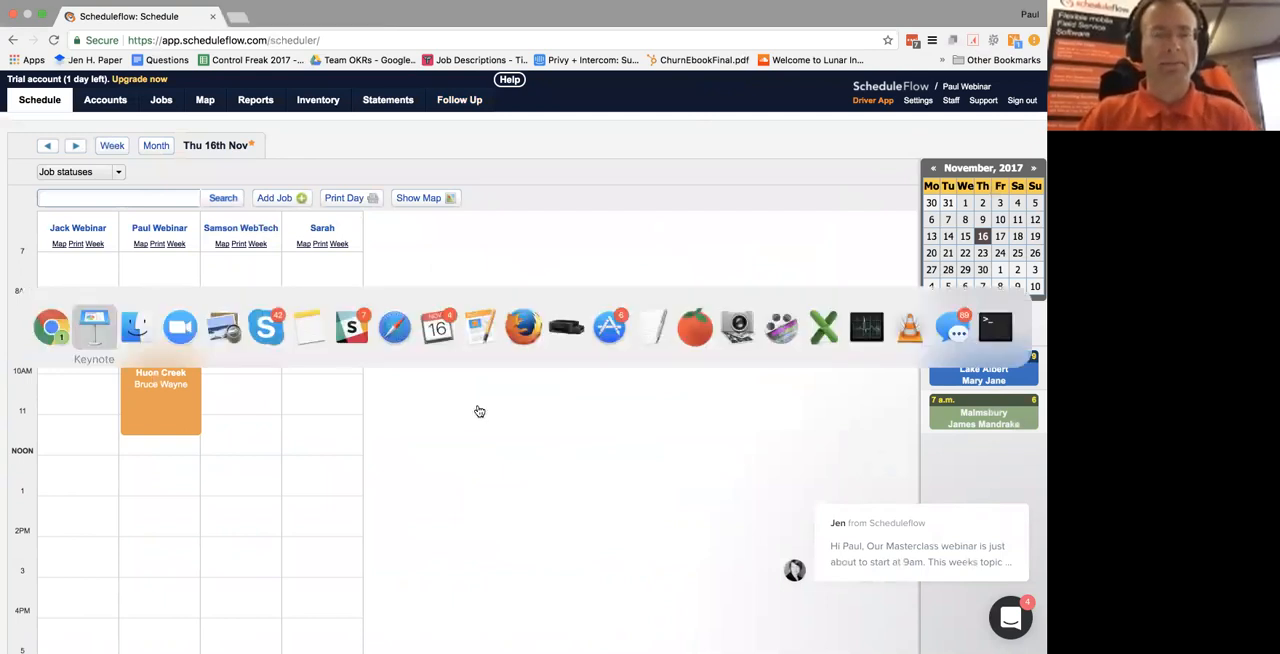
key(super+Tab)
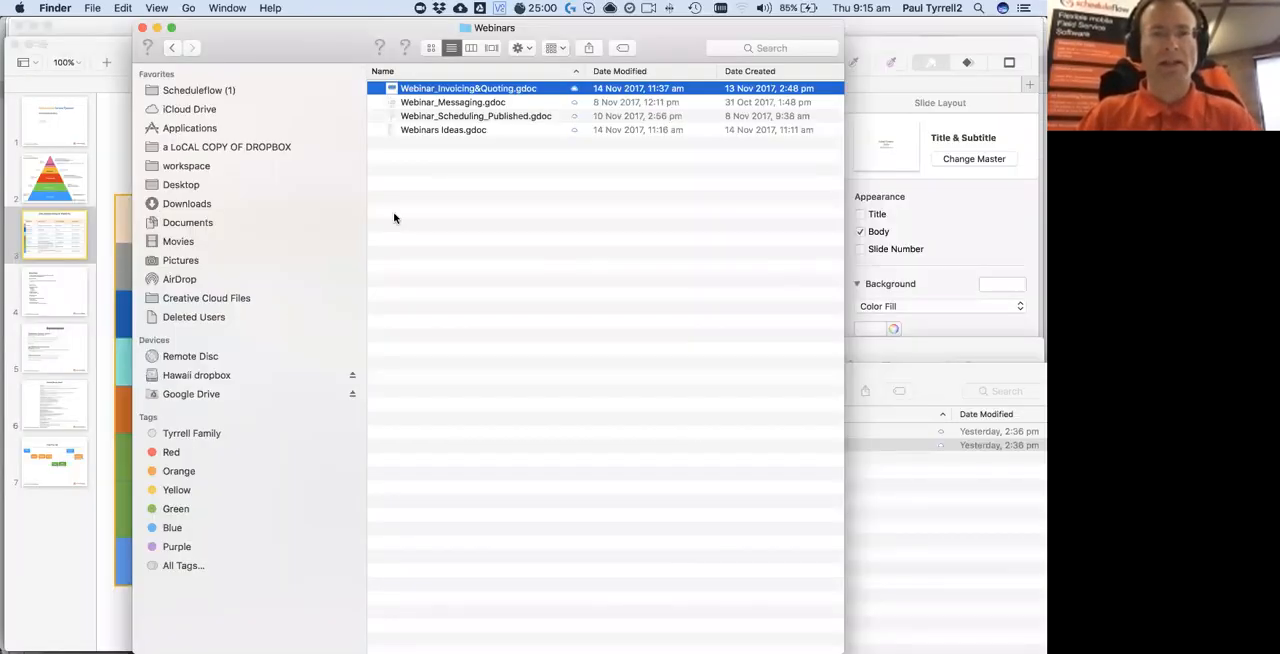
click(425, 216)
click(427, 91)
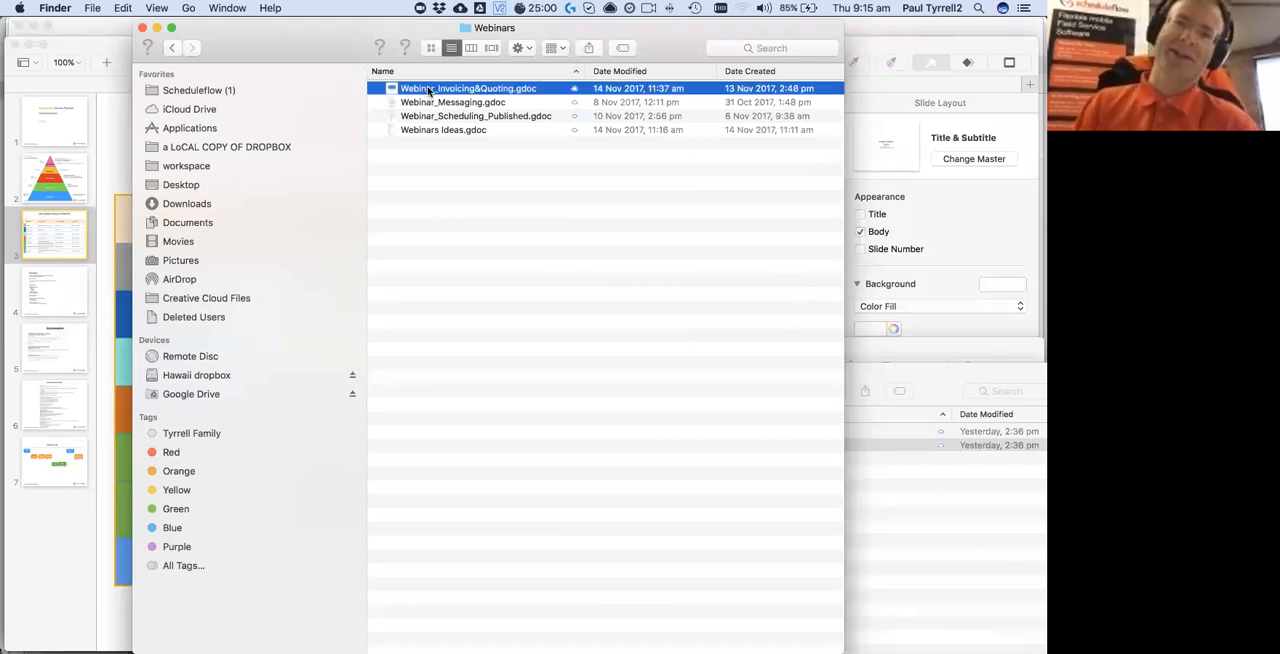
double_click(428, 91)
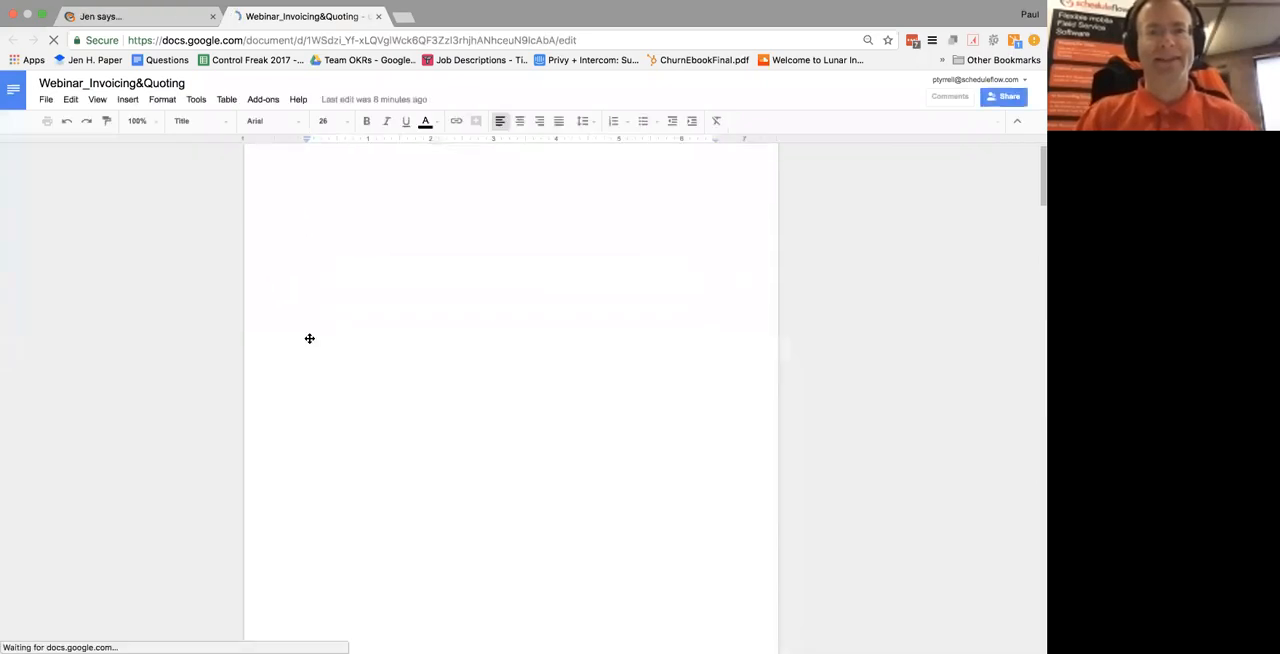
Review the "Specifically we will cover" talk points in the webinar outline, from creating invoices to reporting on them
scroll(309, 338, down, 3)
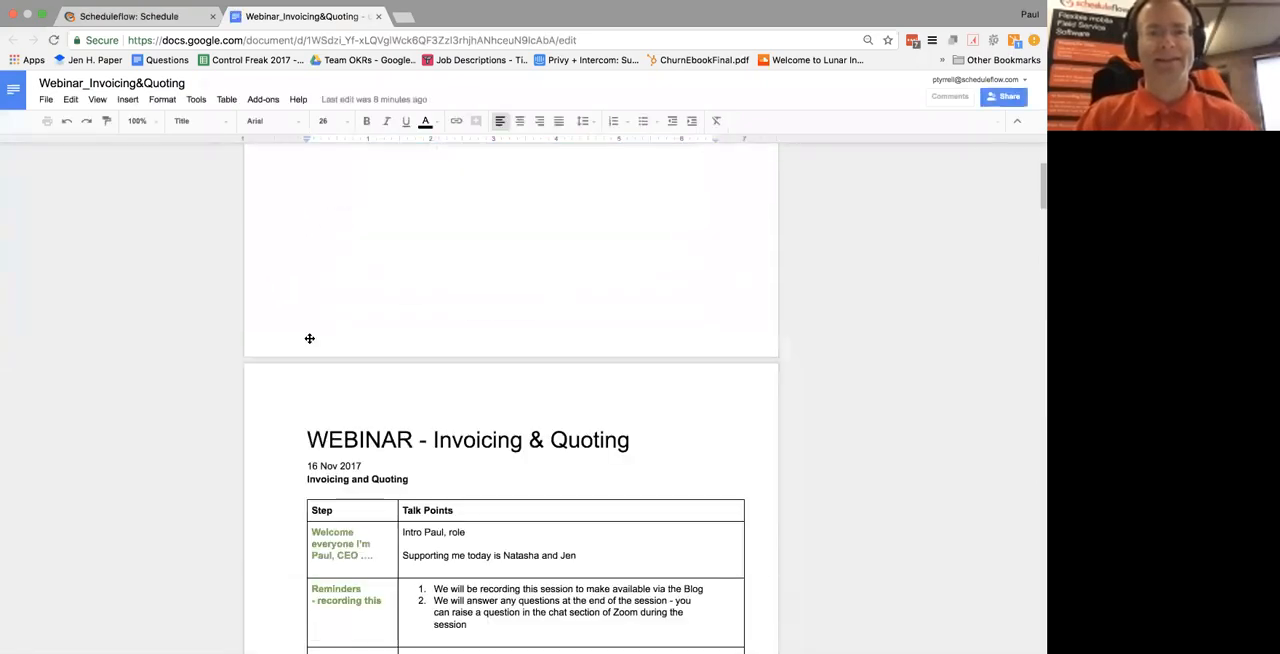
scroll(309, 338, down, 1)
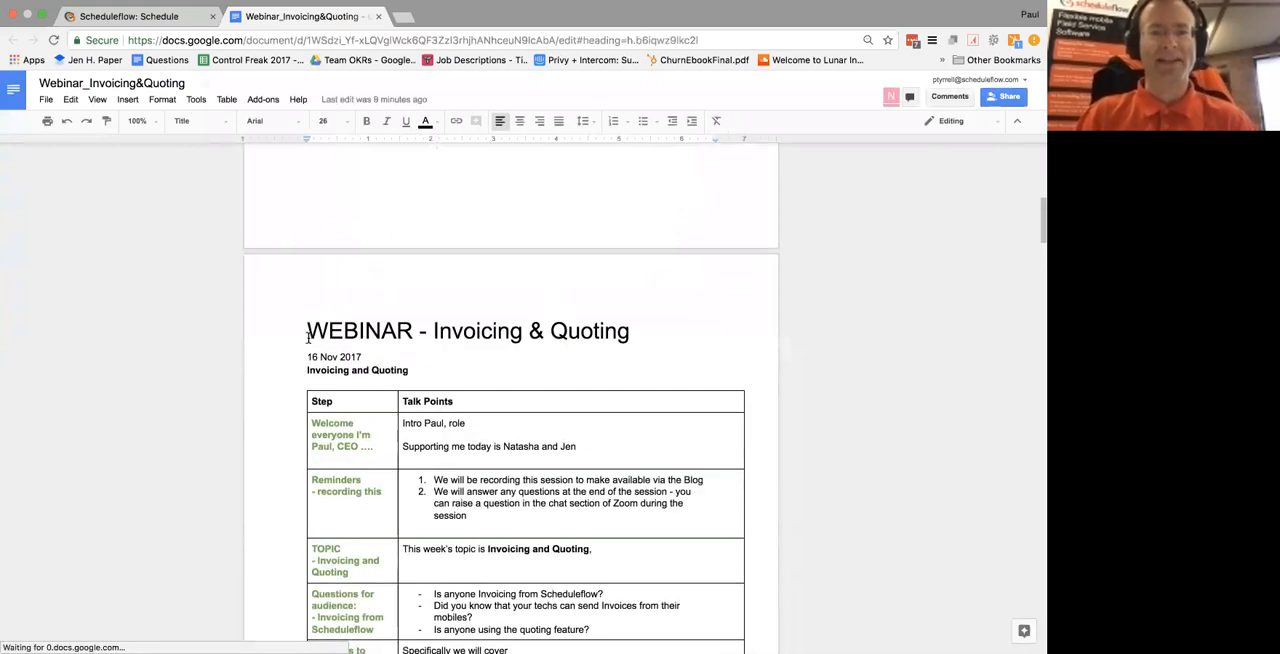
scroll(309, 338, down, 8)
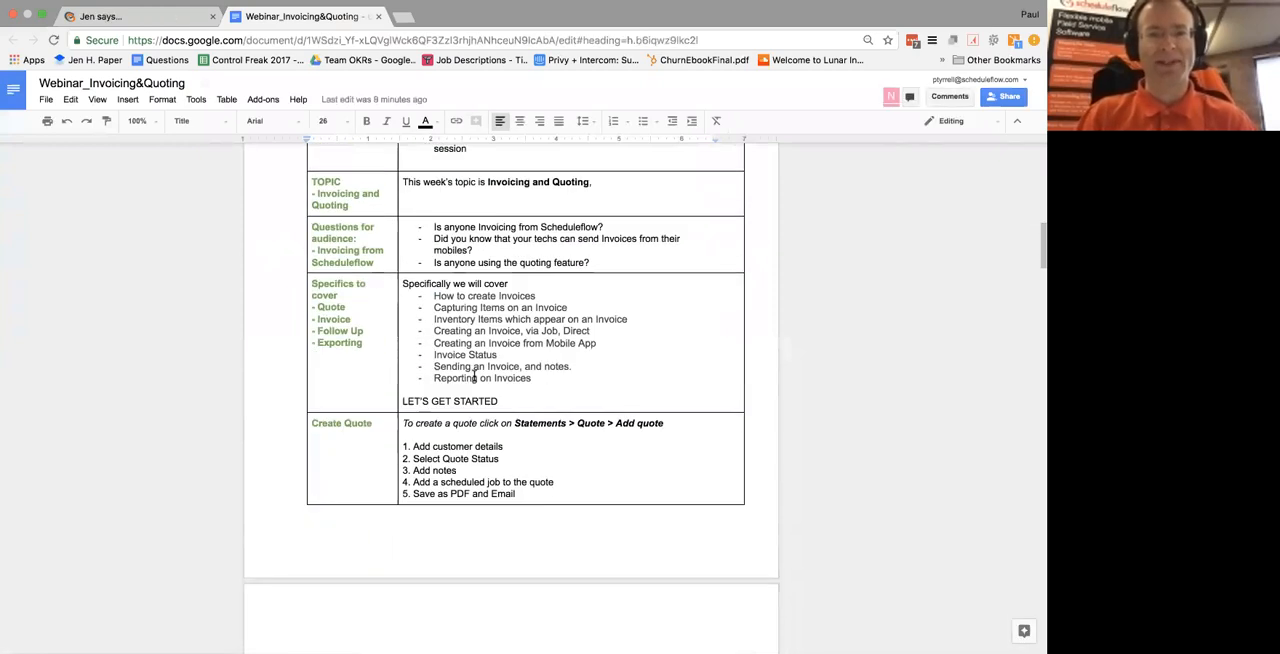
scroll(486, 311, down, 2)
scroll(486, 311, up, 5)
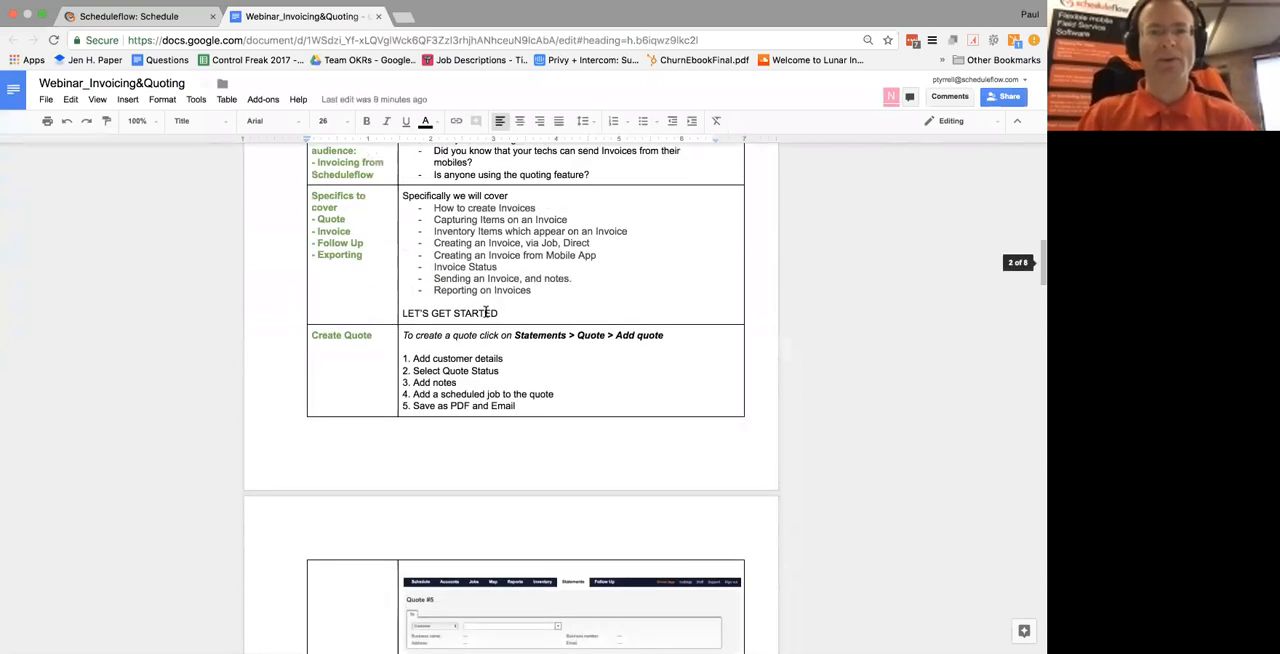
click(490, 260)
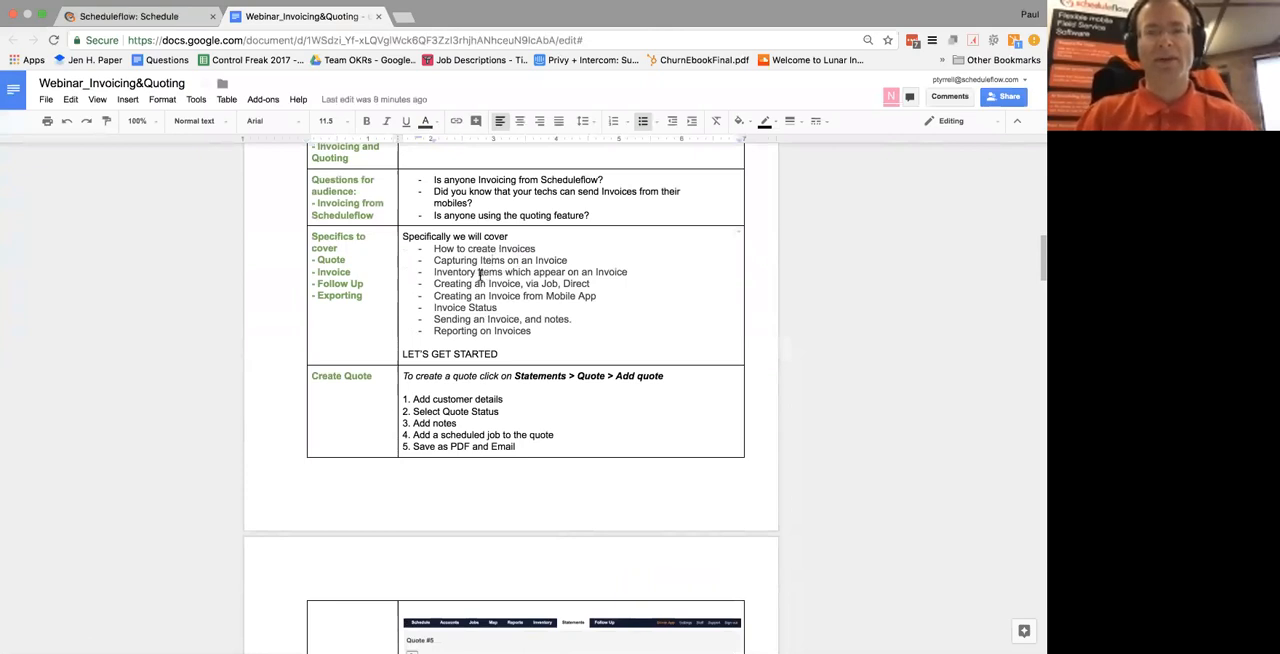
drag(480, 272, 532, 278)
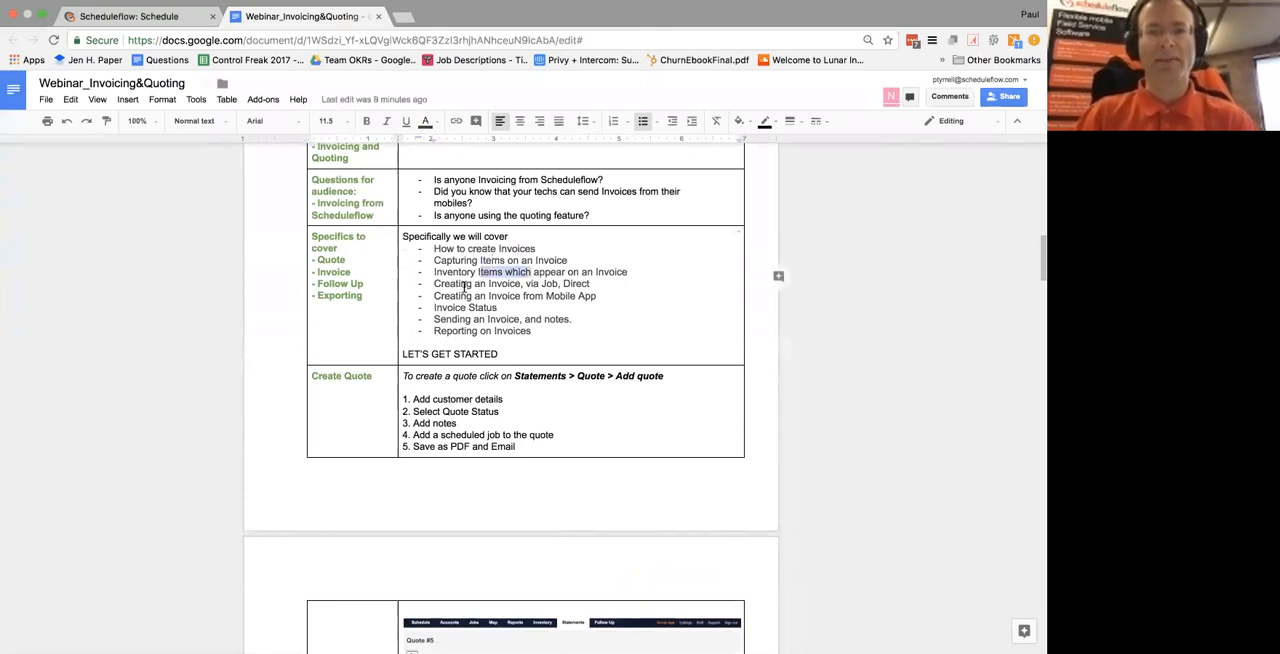
drag(456, 284, 517, 285)
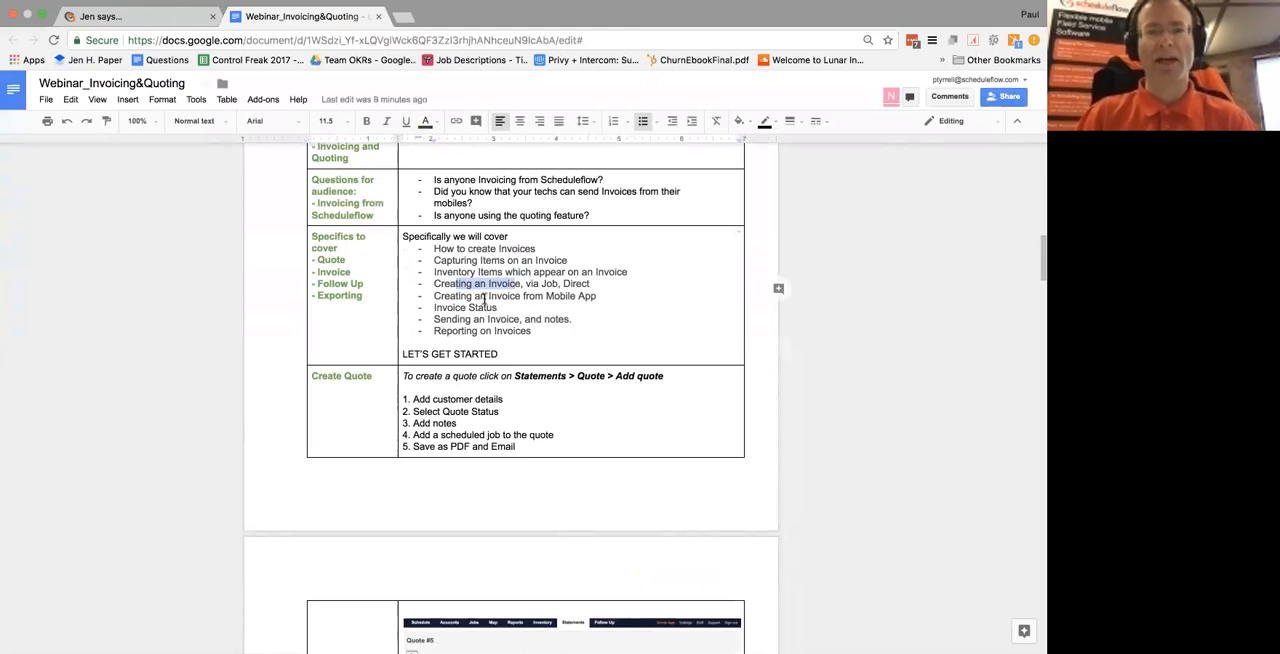
click(540, 285)
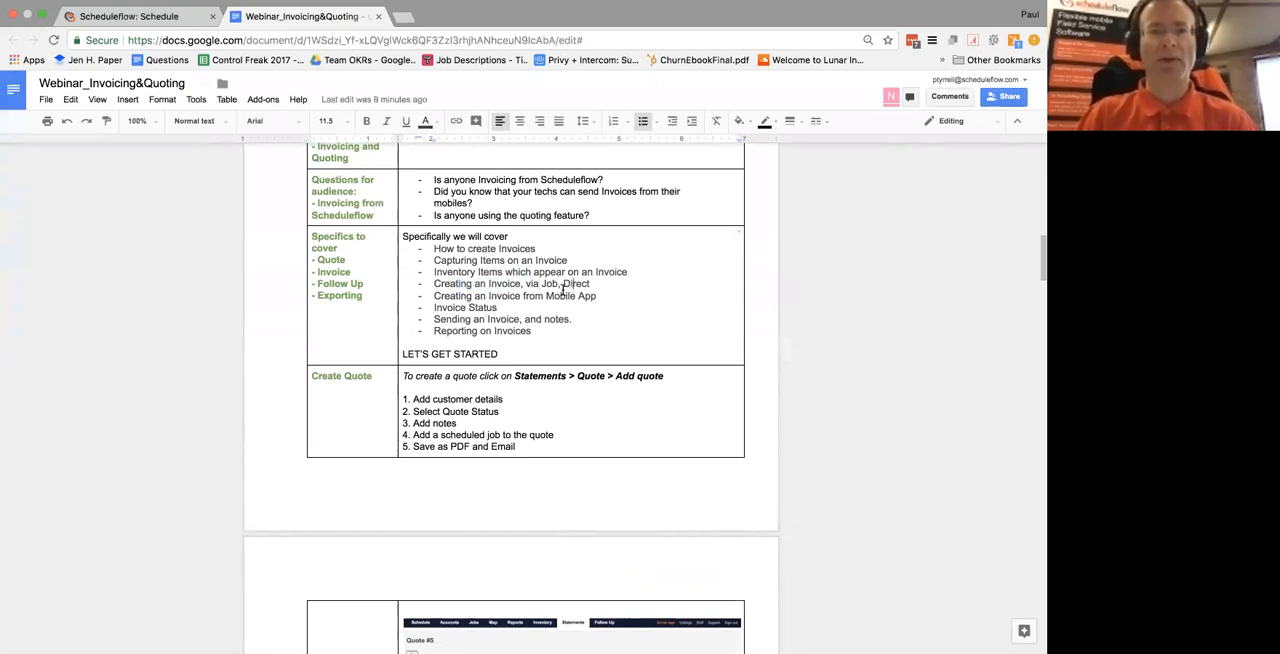
drag(458, 296, 542, 296)
drag(460, 308, 509, 327)
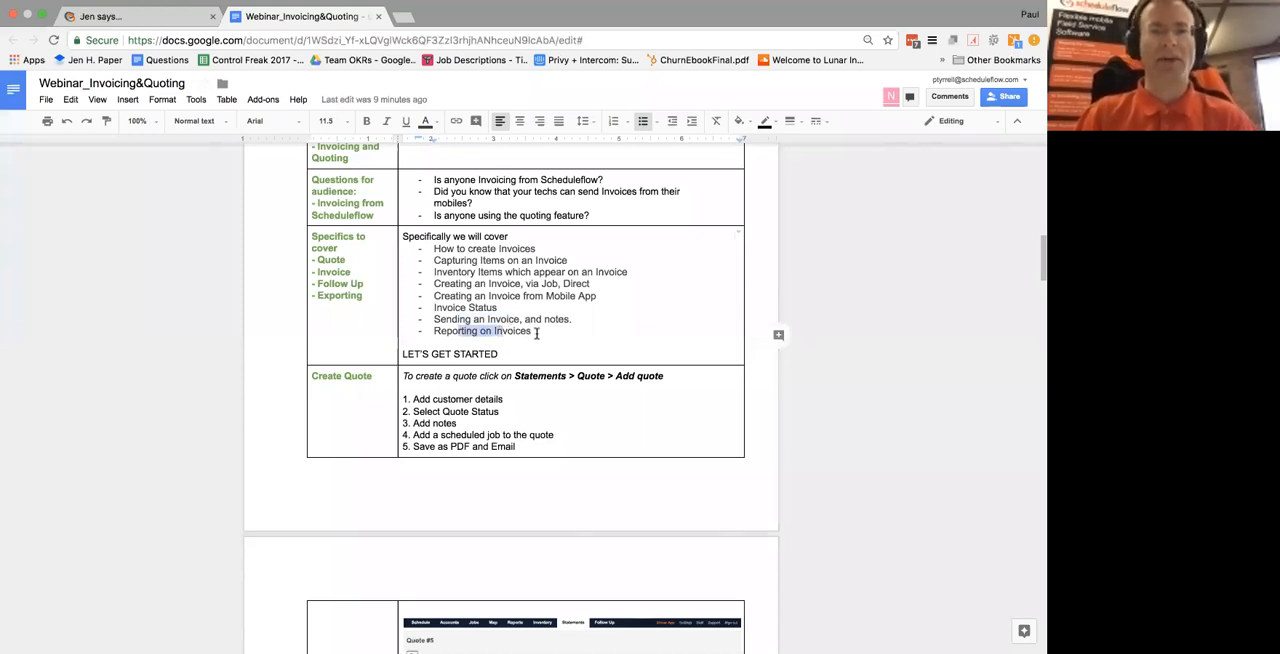
Add the bullet "Templates" below "Reporting on Invoices" in the list of specifics to cover
click(537, 334)
key(Return)
text(Templates)
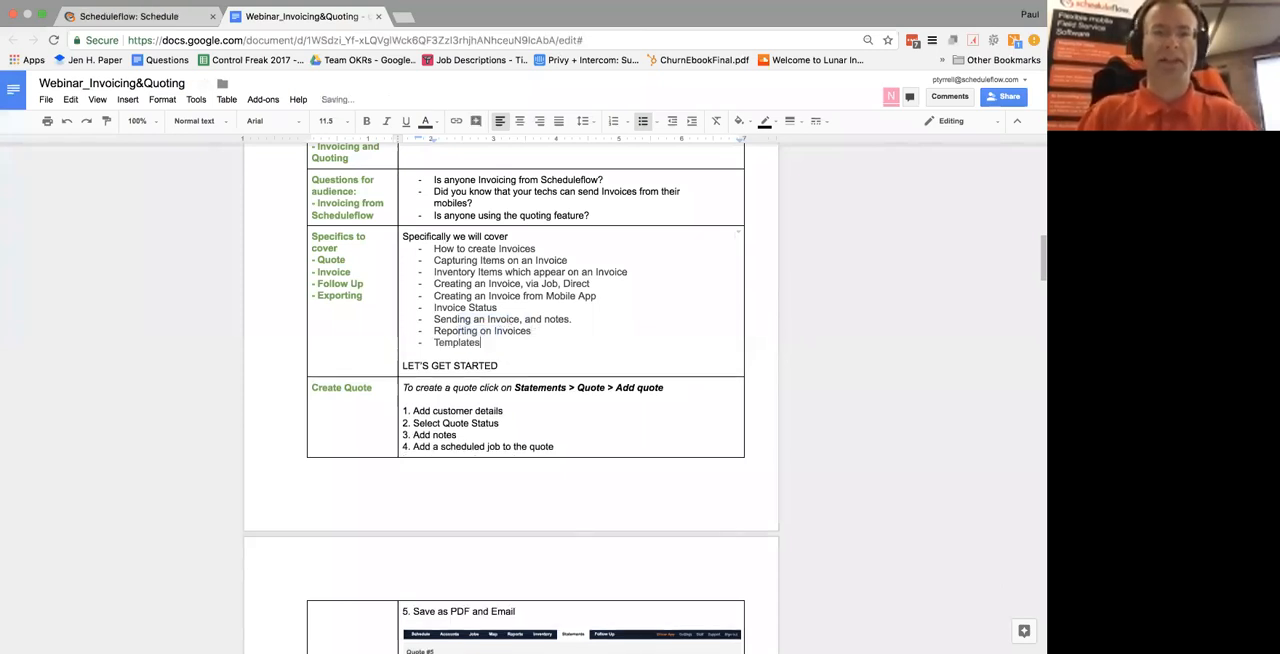
Return to the Scheduleflow schedule, open the 9:30 a.m. Huon Creek job for editing, and view its expanded customer details
key(super+Tab)
key(super+Tab)
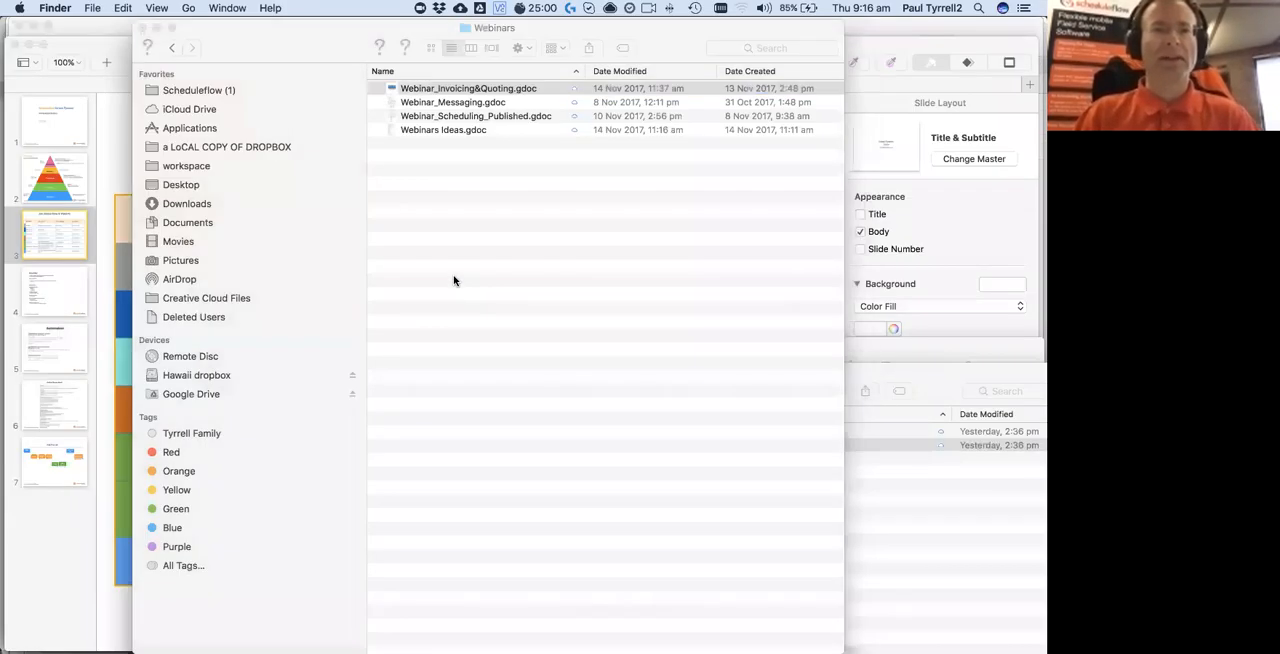
click(157, 20)
mouse_move(157, 387)
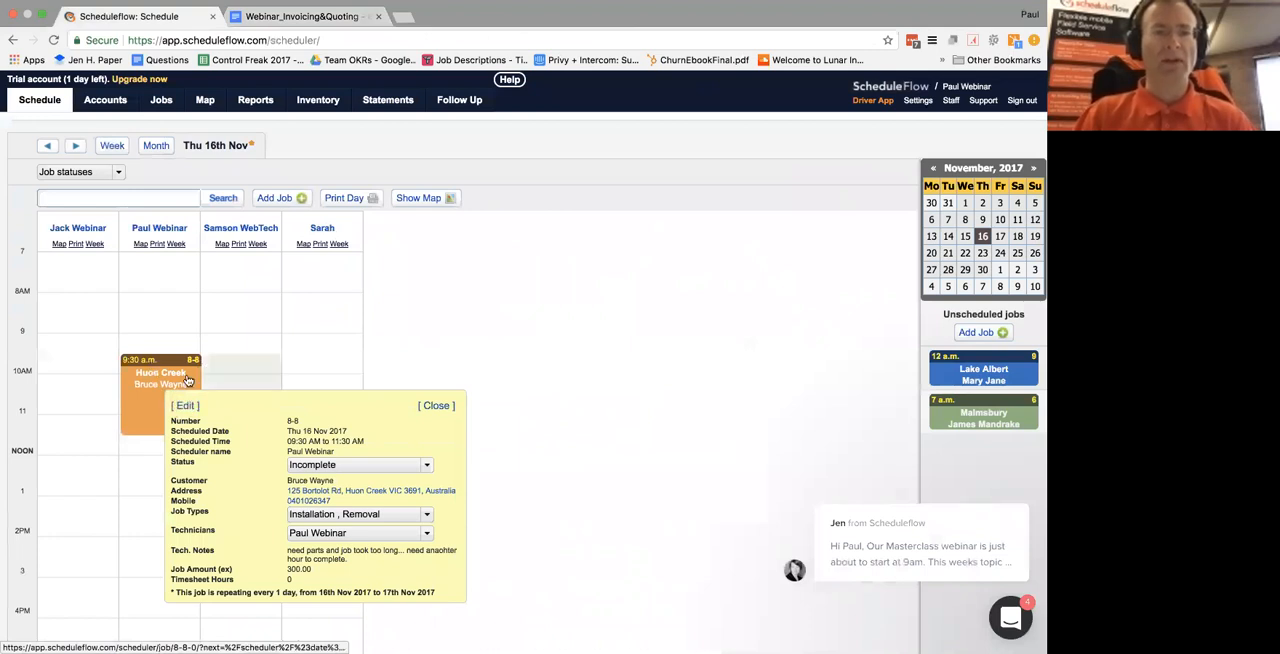
click(188, 406)
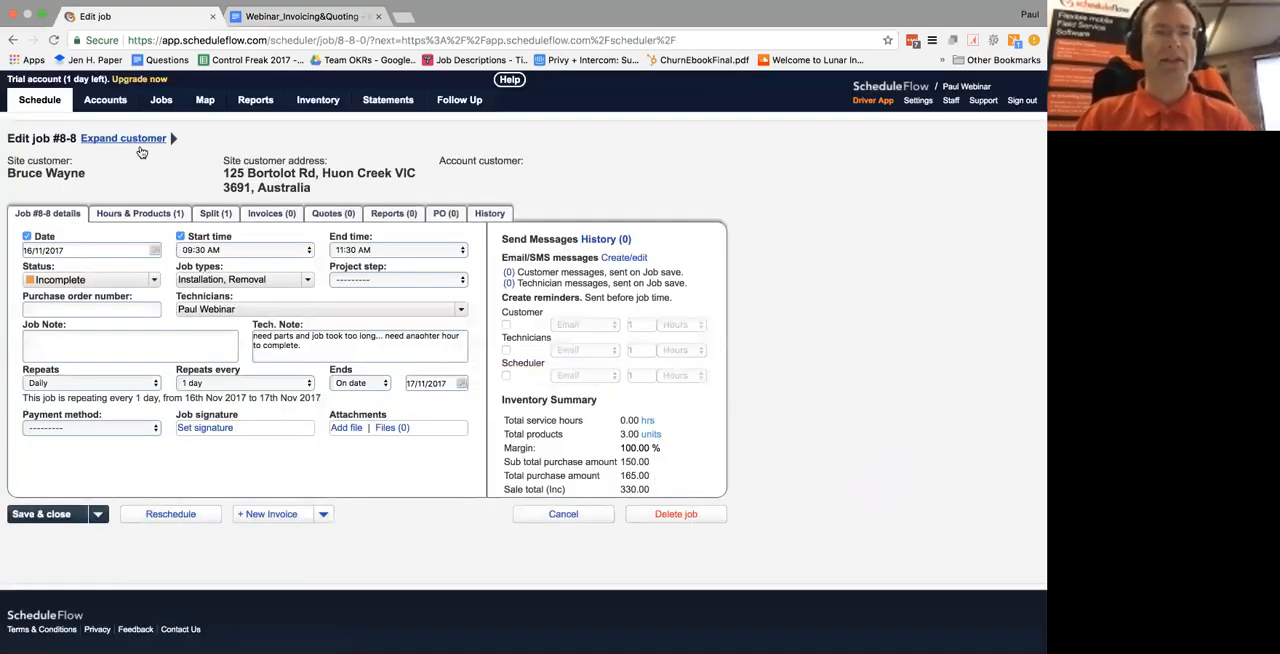
click(139, 148)
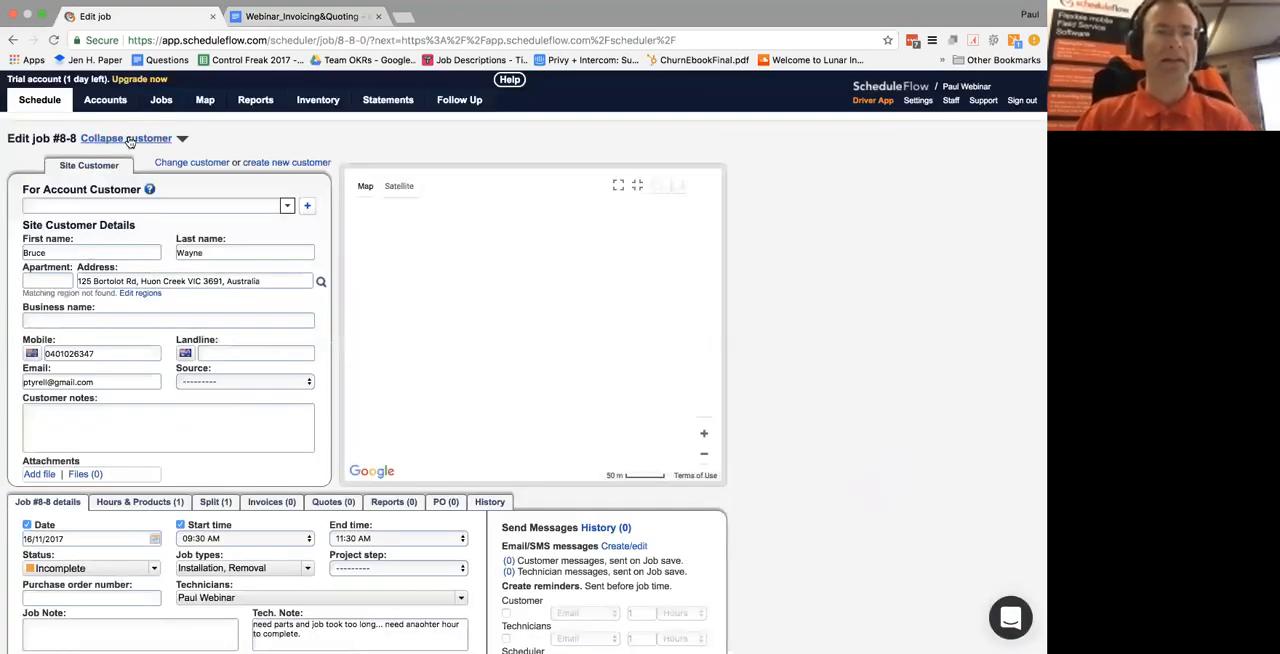
click(135, 138)
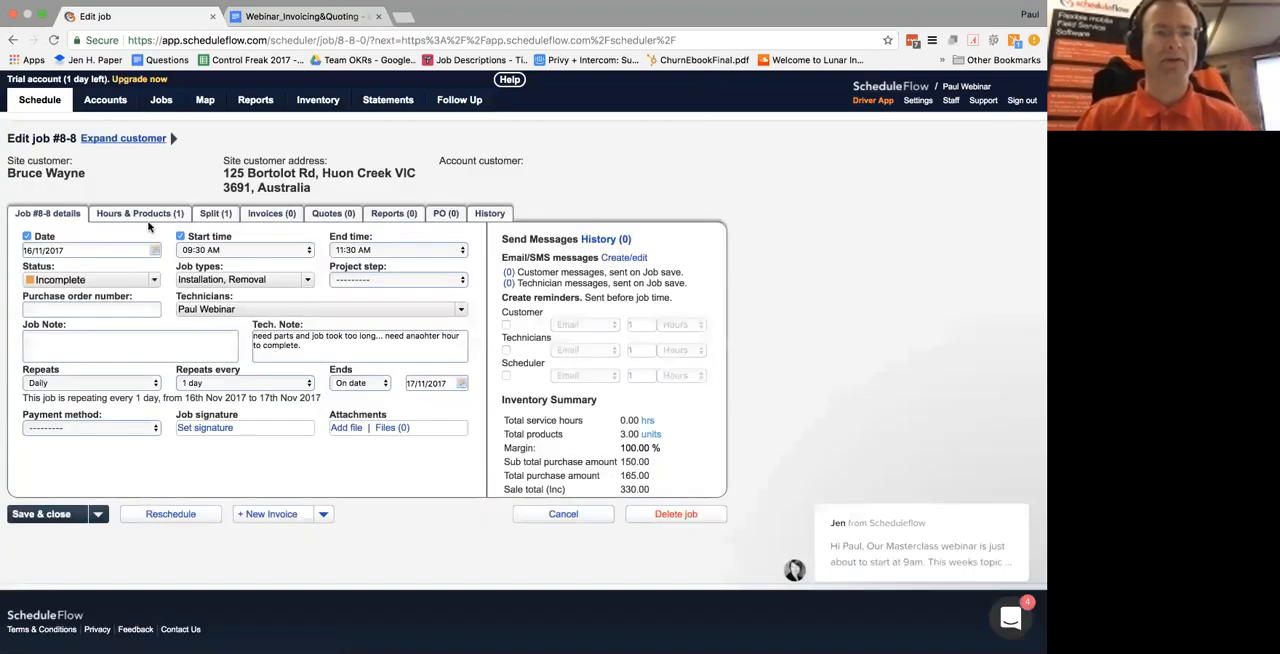
Add a service item with the item code "Service Call 1 sample" to the job's hours and products
click(155, 216)
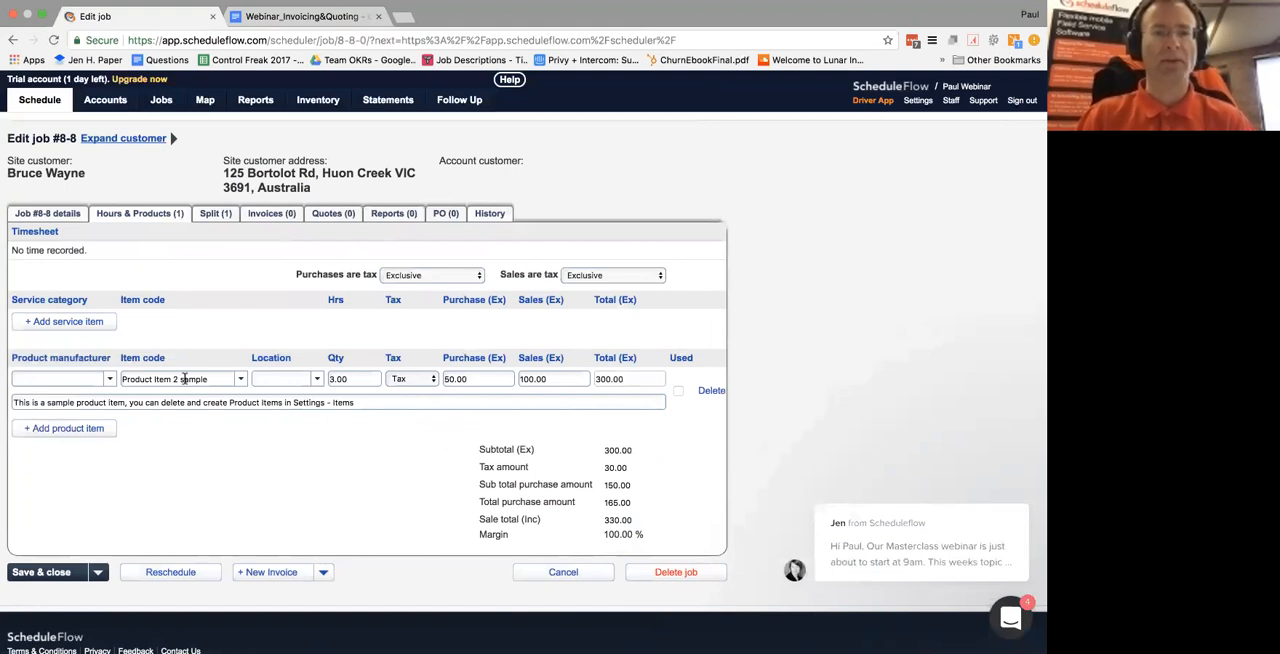
click(64, 322)
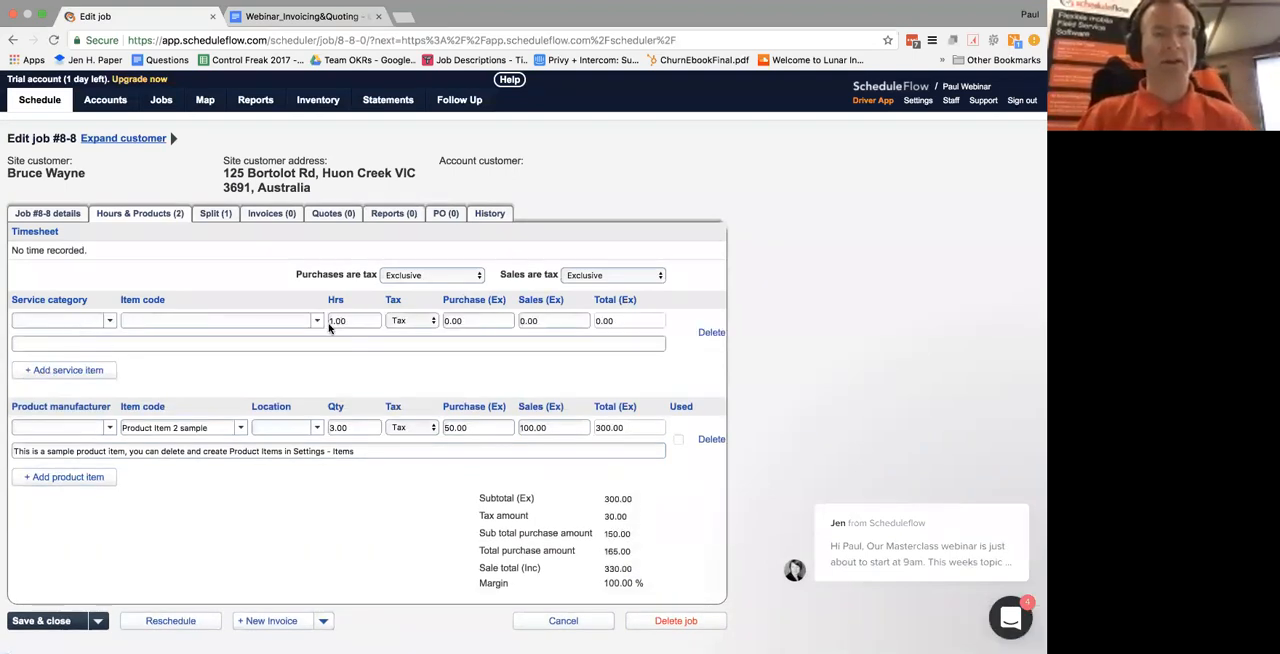
click(317, 321)
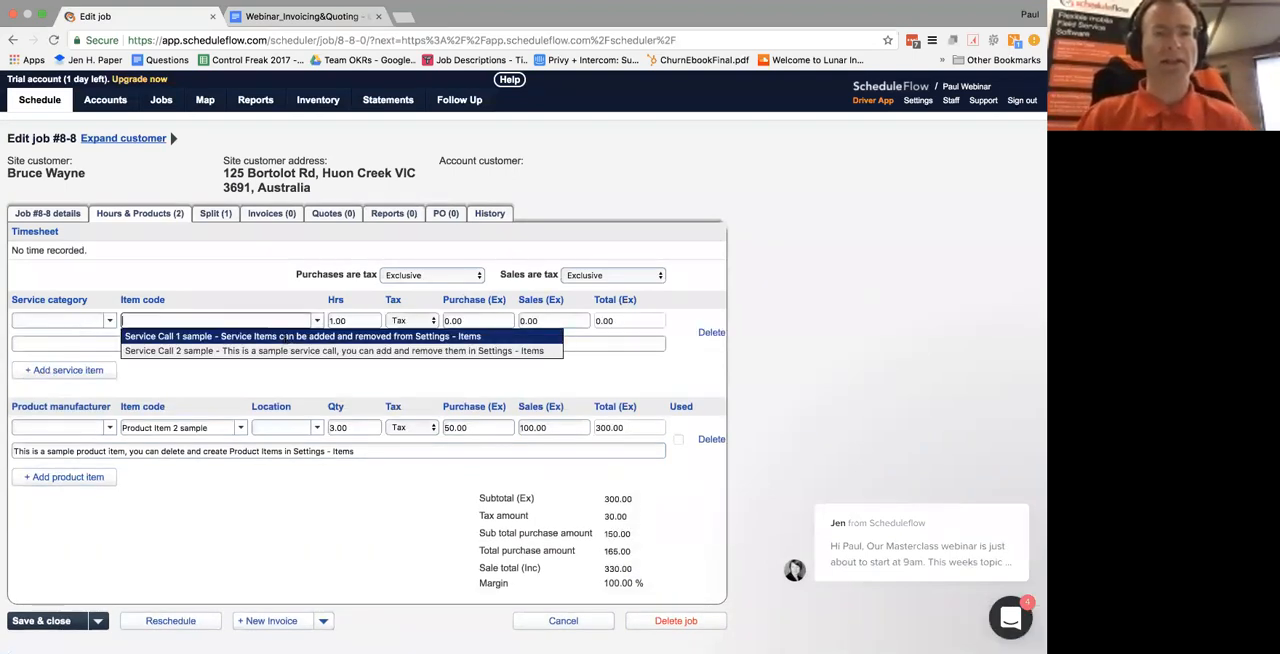
click(286, 337)
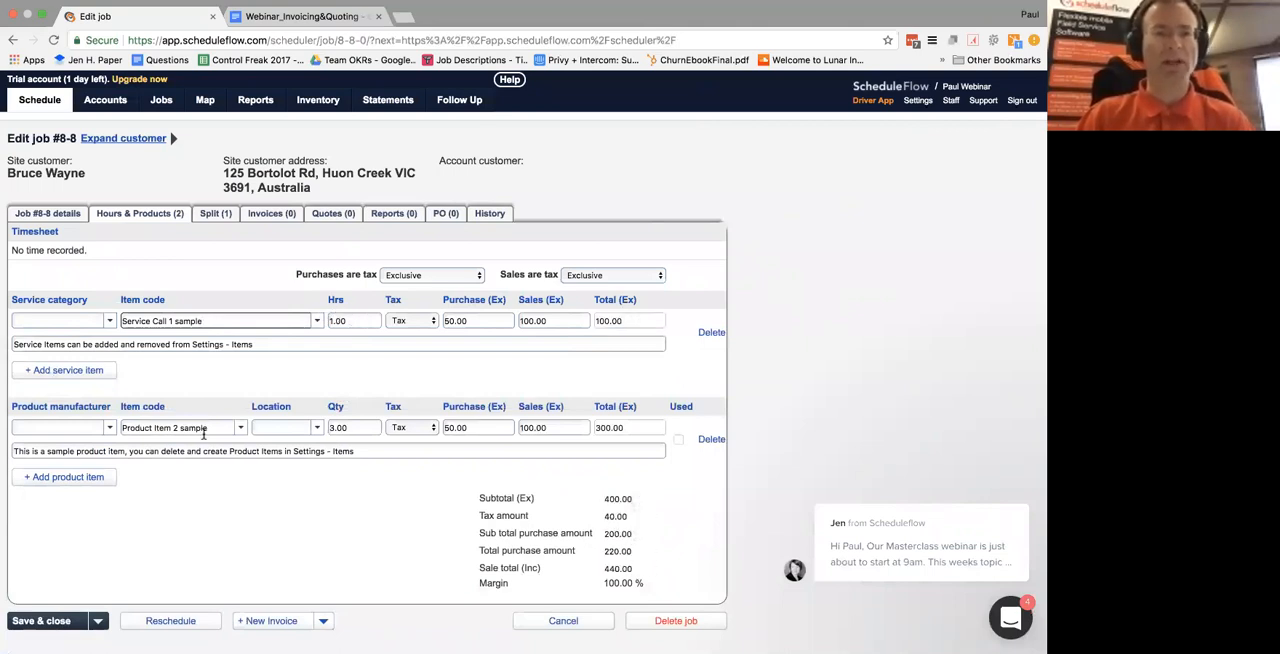
Add a second product item with the item code "Misc" to the job
click(78, 477)
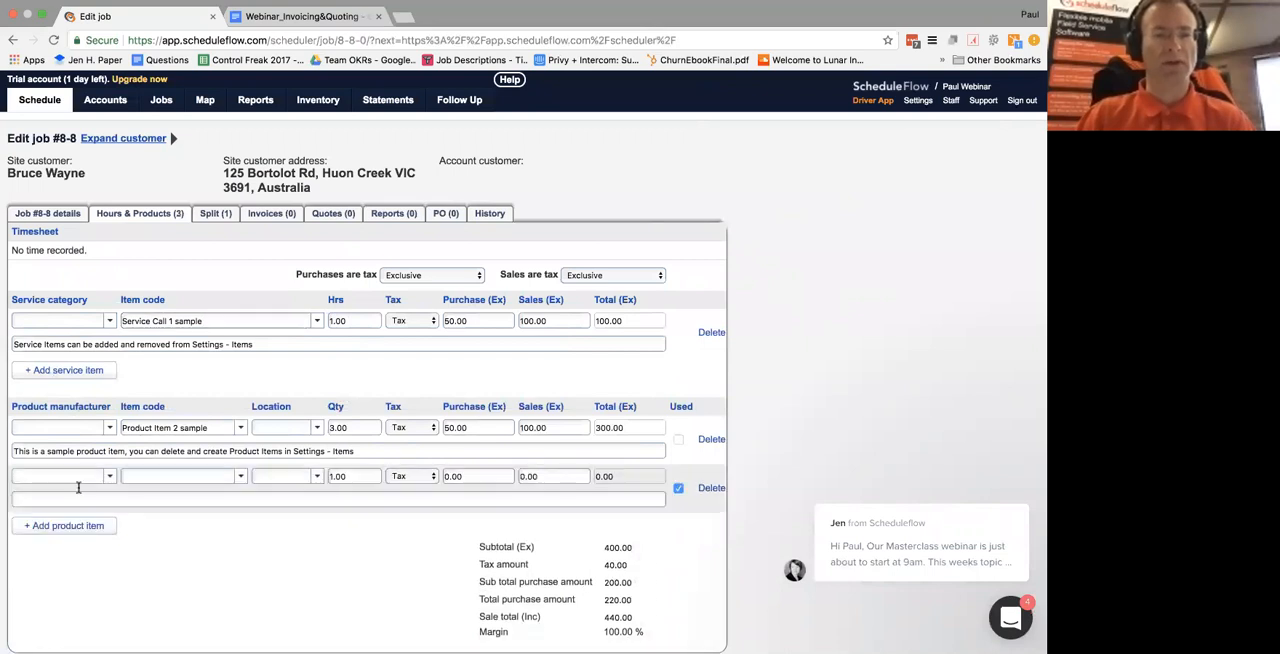
click(240, 476)
click(205, 494)
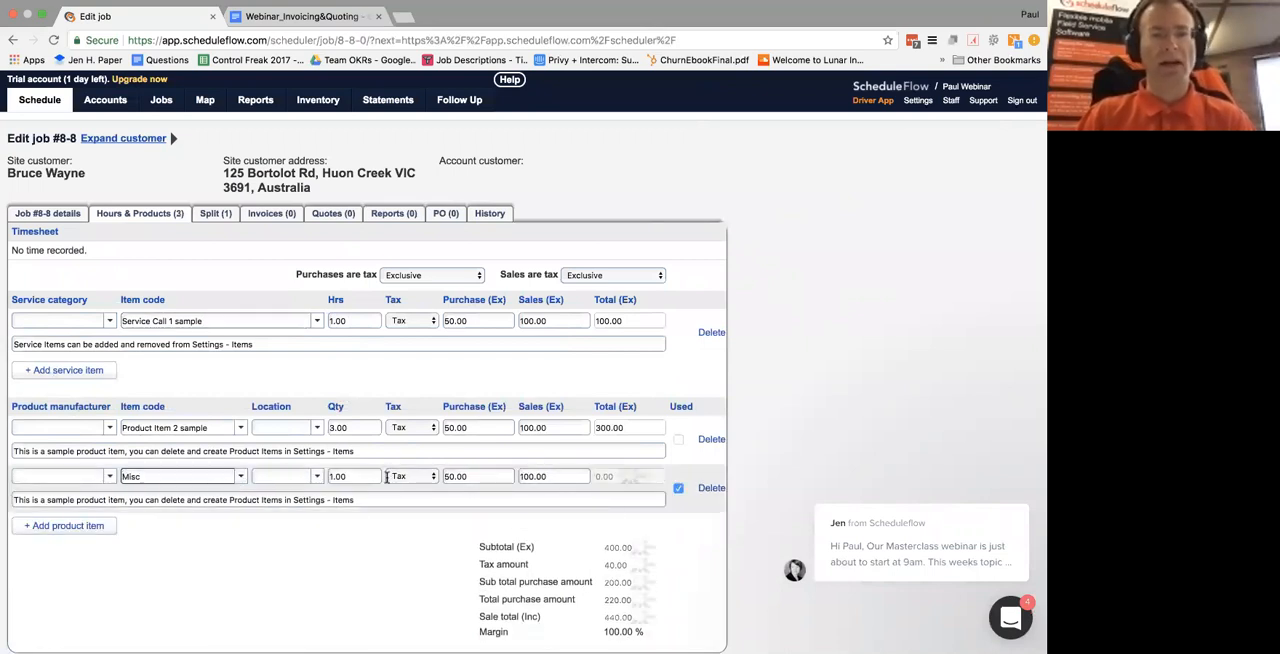
Set the Misc product's quantity to 3 and mark the Product Item 2 sample line as used
click(317, 478)
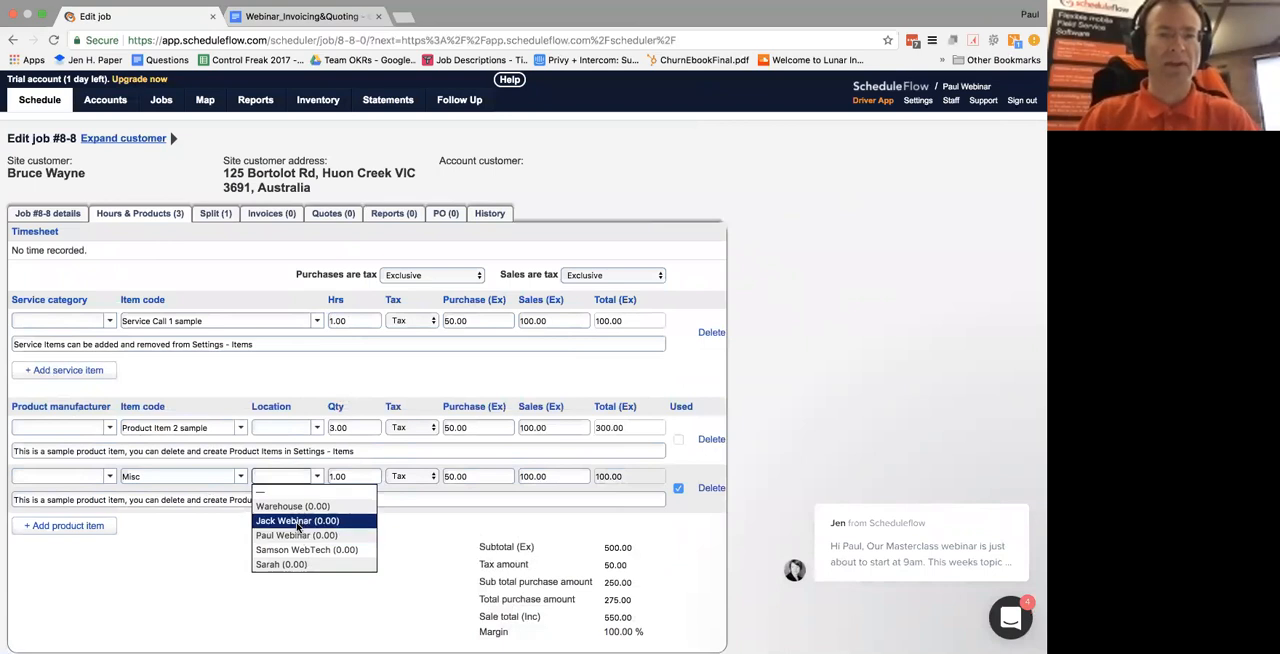
click(417, 492)
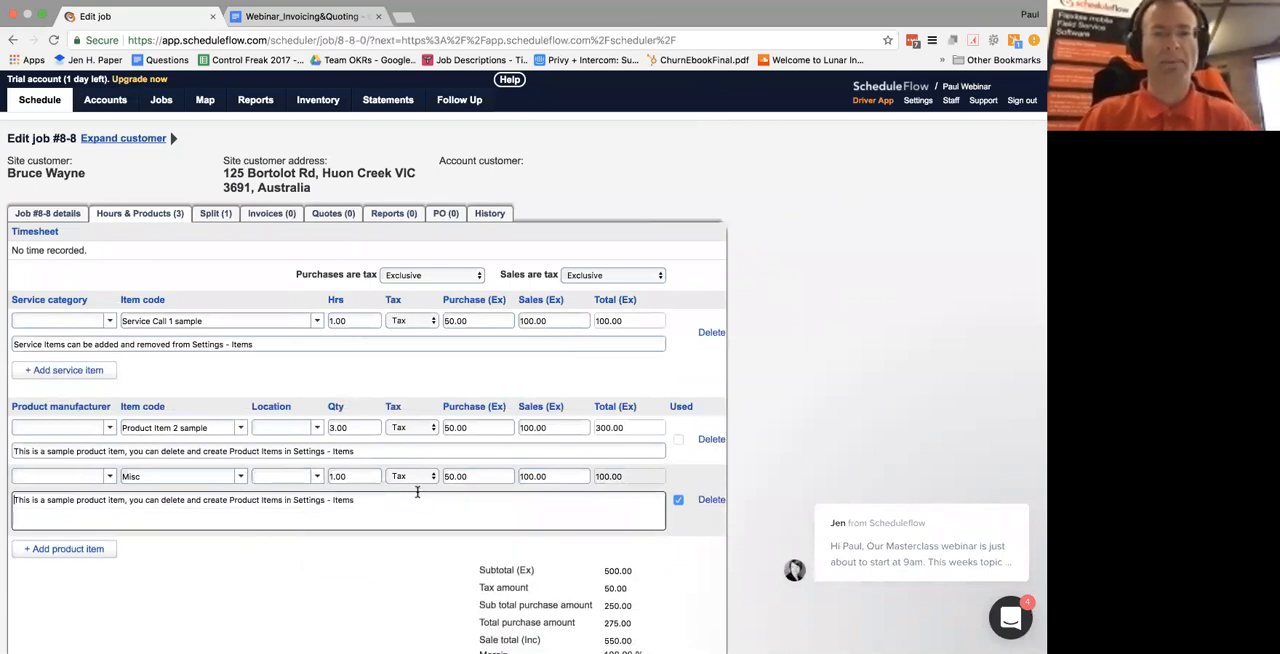
double_click(345, 476)
text(3)
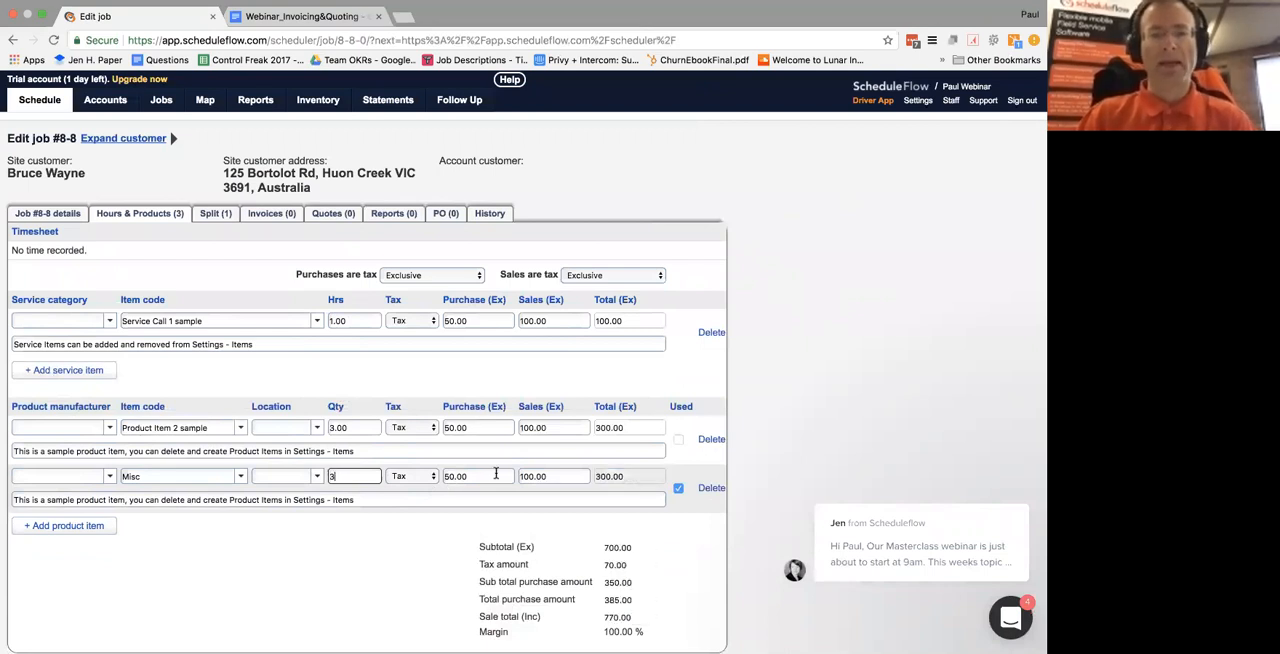
click(496, 474)
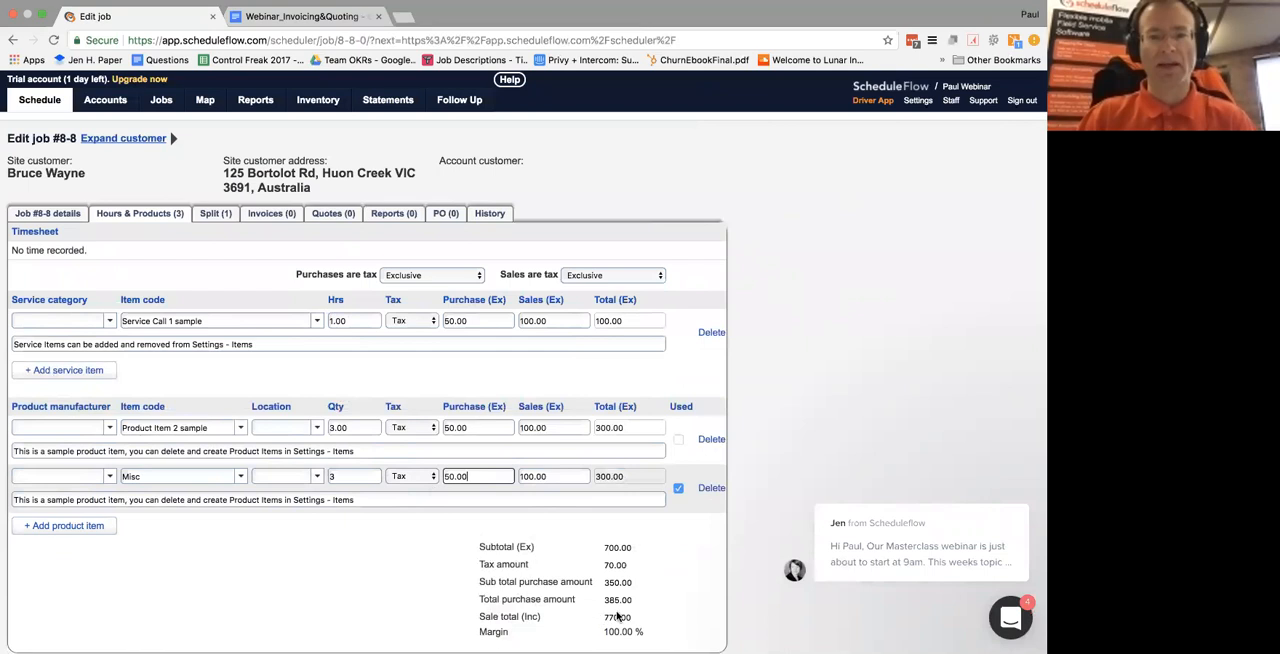
click(563, 476)
scroll(424, 537, down, 2)
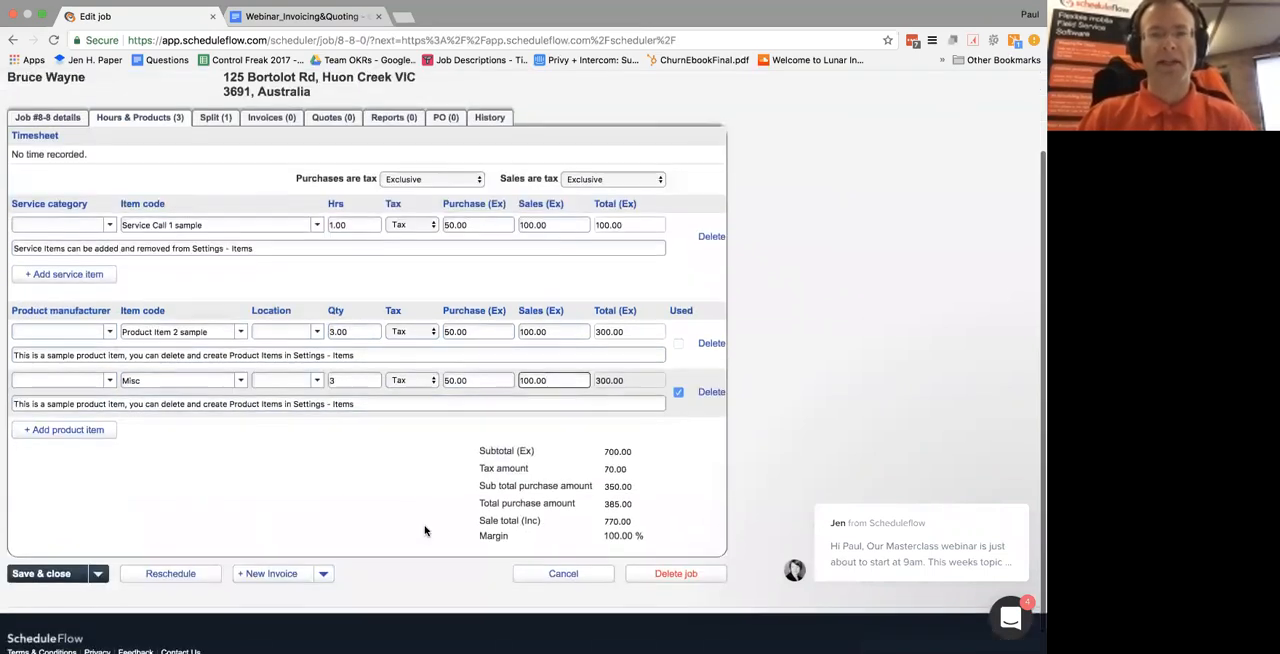
click(678, 340)
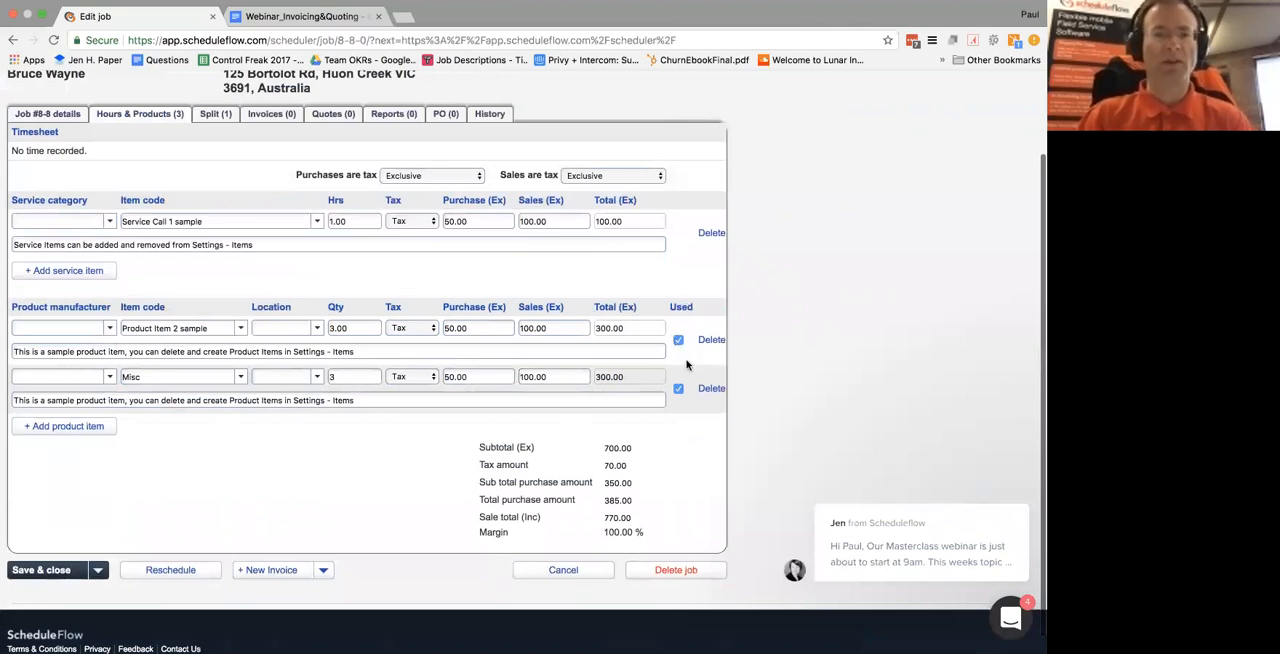
Create a new invoice from the job's service and product items
scroll(229, 443, down, 1)
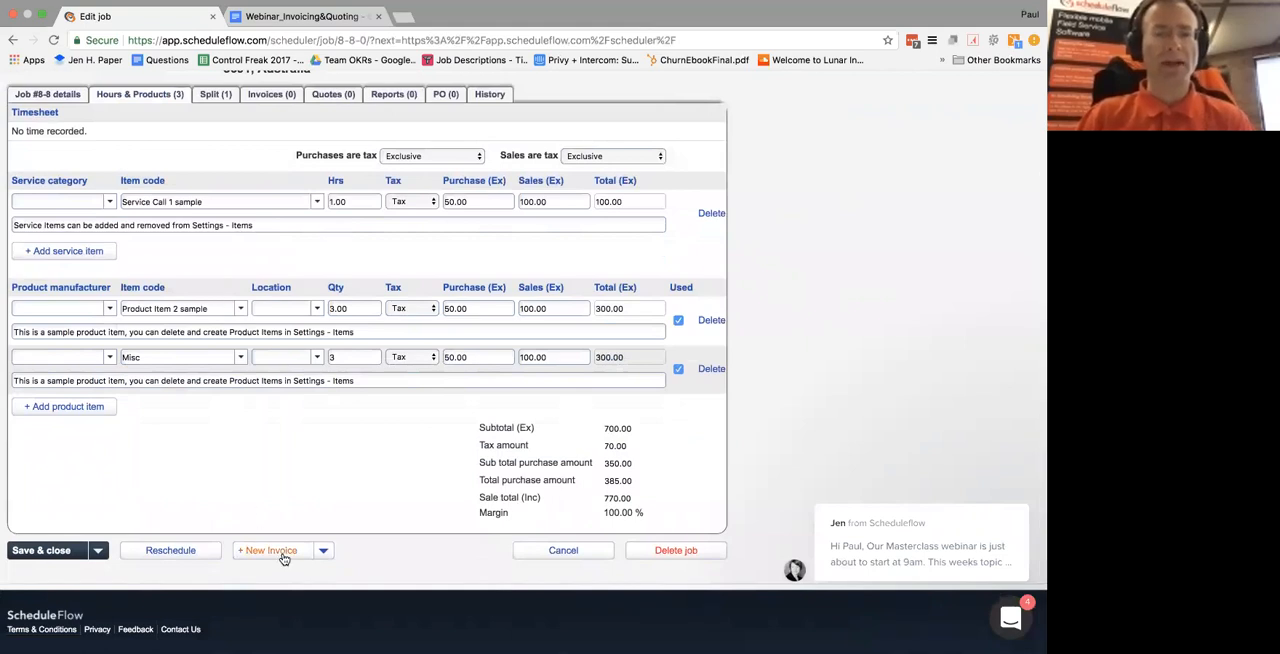
click(323, 552)
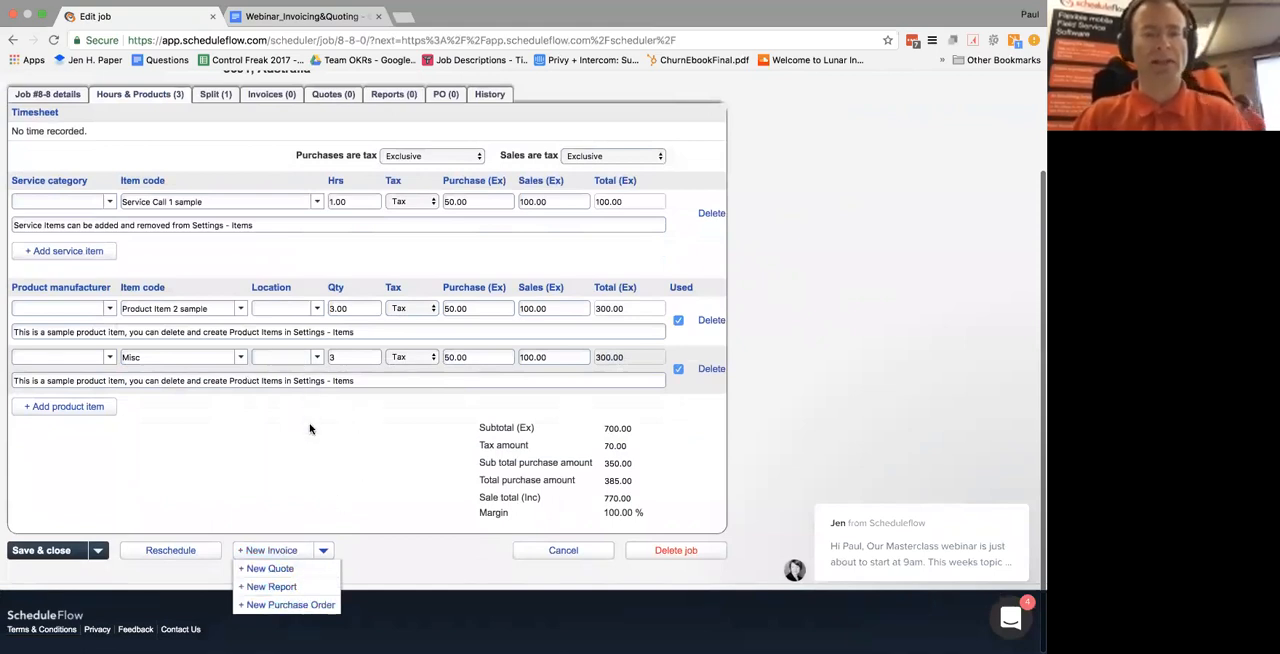
click(279, 551)
click(388, 364)
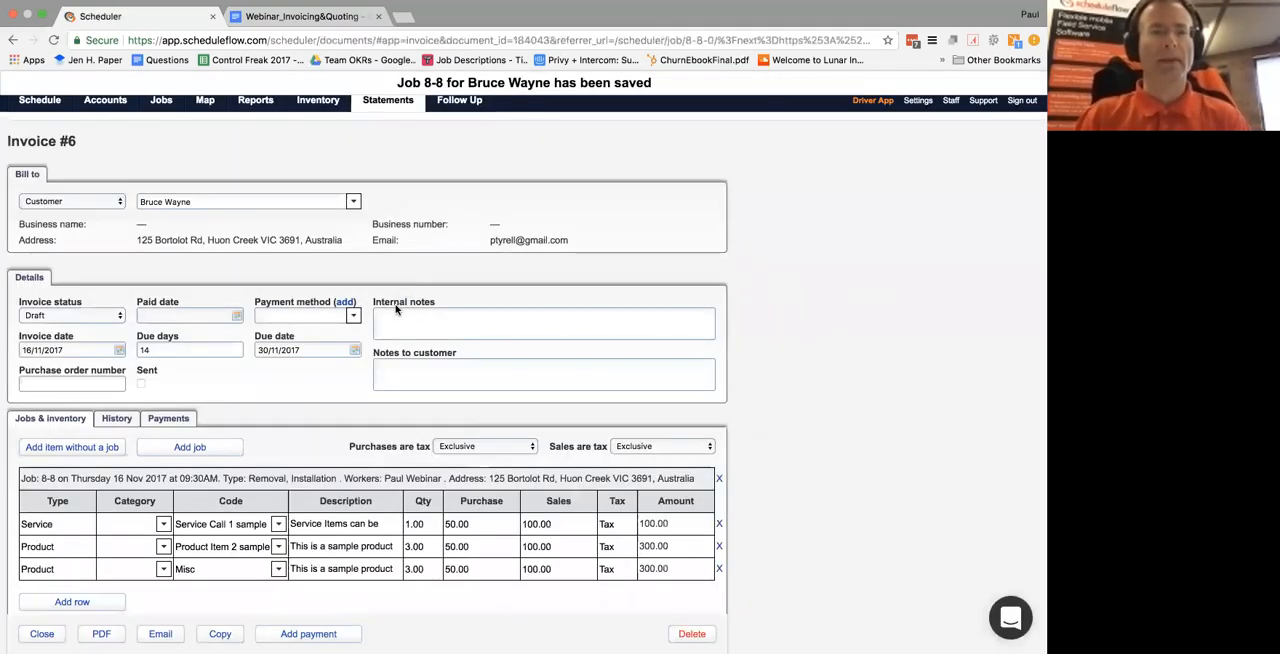
Set the invoice status to Awaiting approval
click(120, 316)
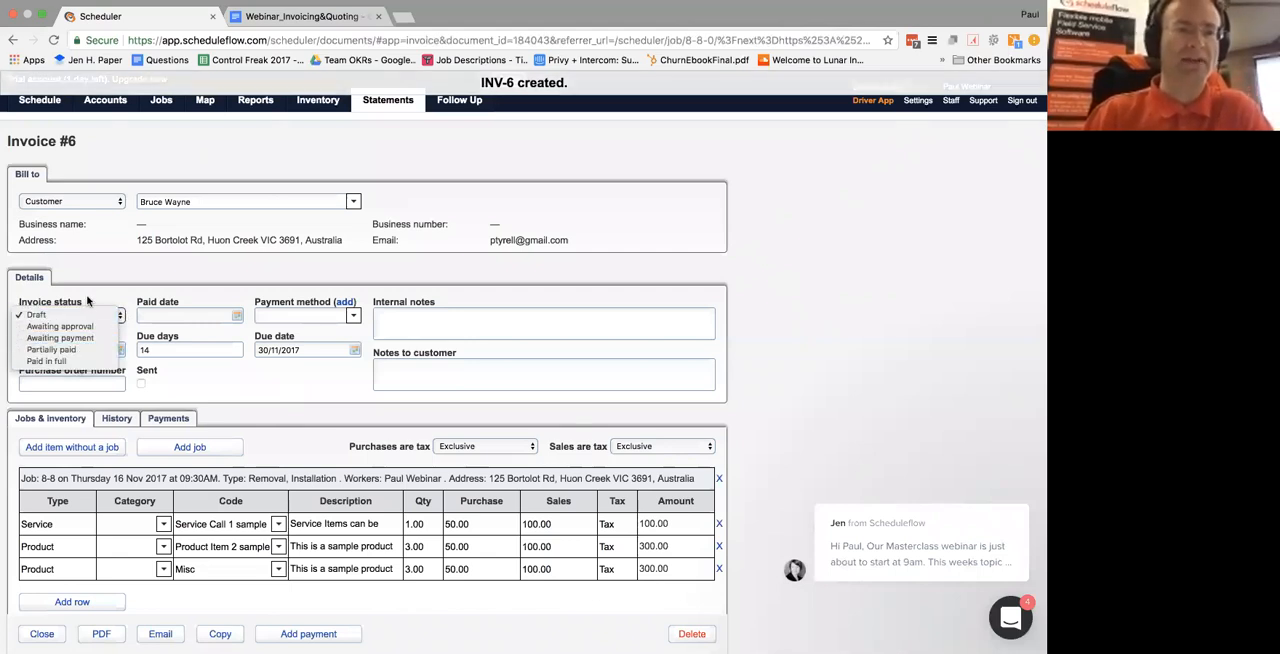
click(63, 315)
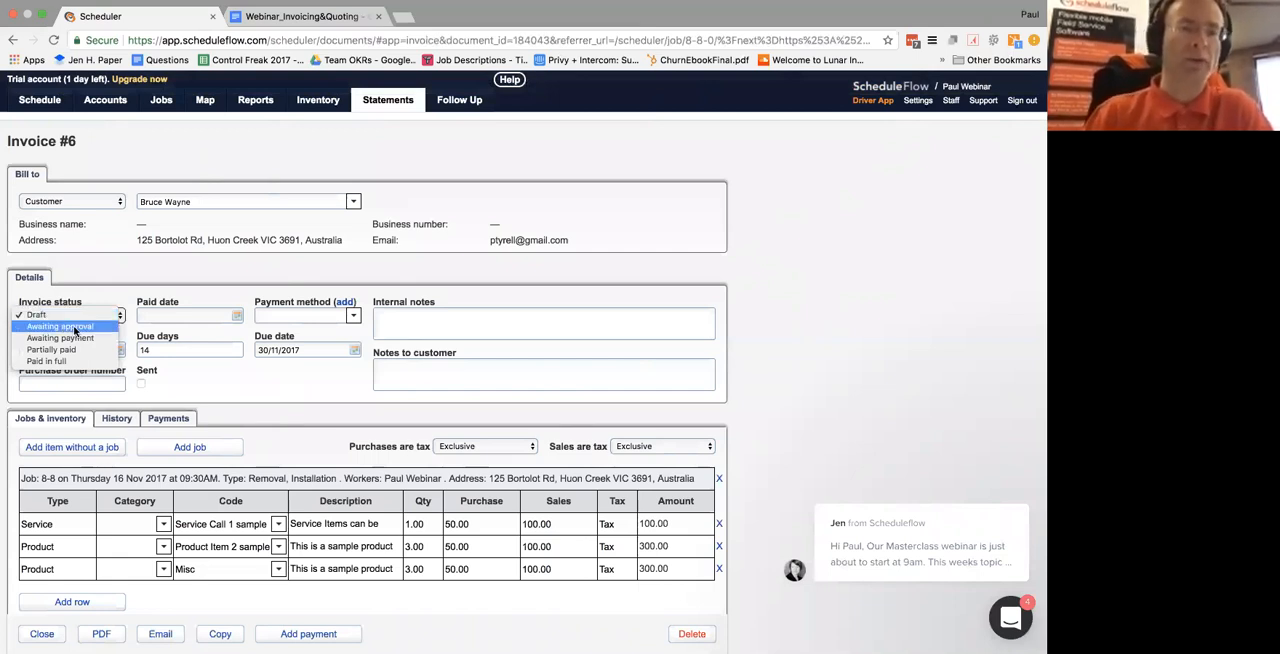
click(75, 330)
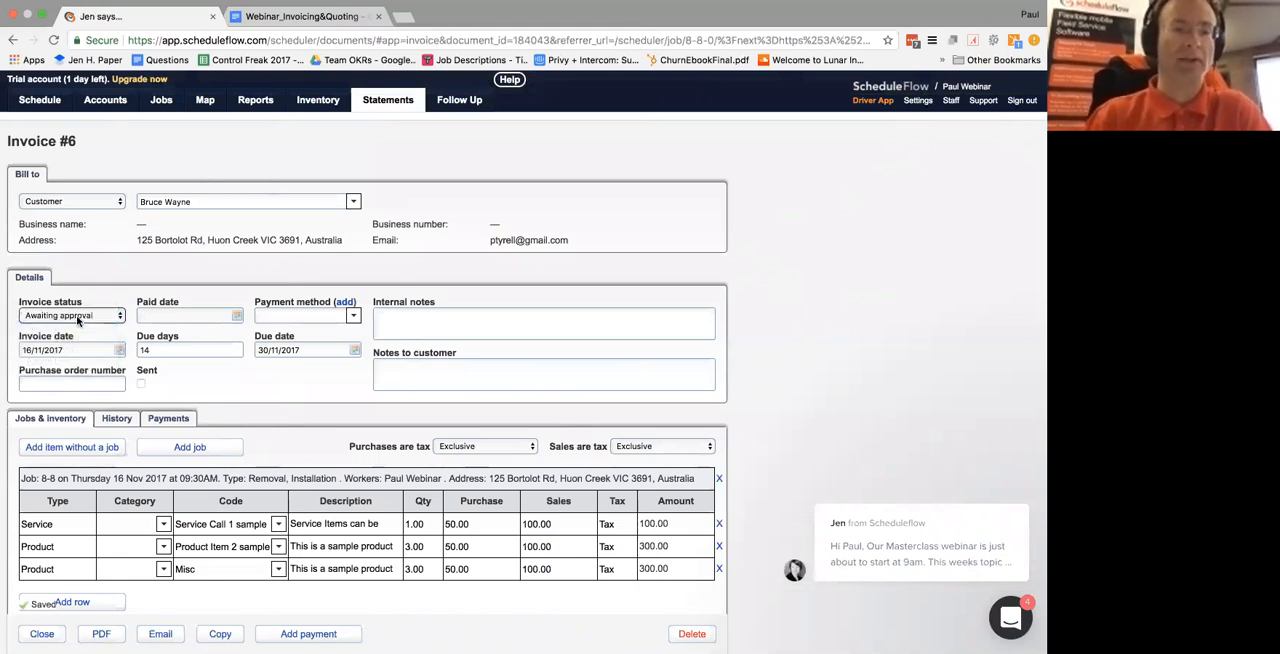
Switch the invoice status to Awaiting payment and return it to Awaiting approval
click(78, 317)
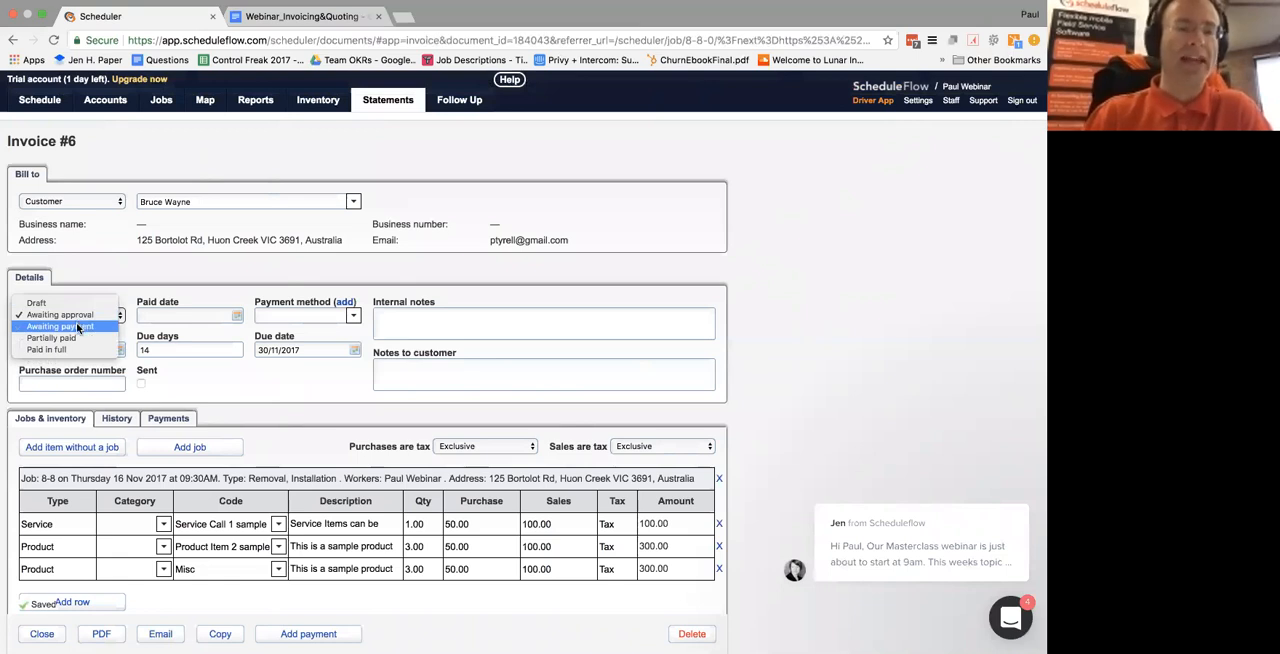
click(80, 327)
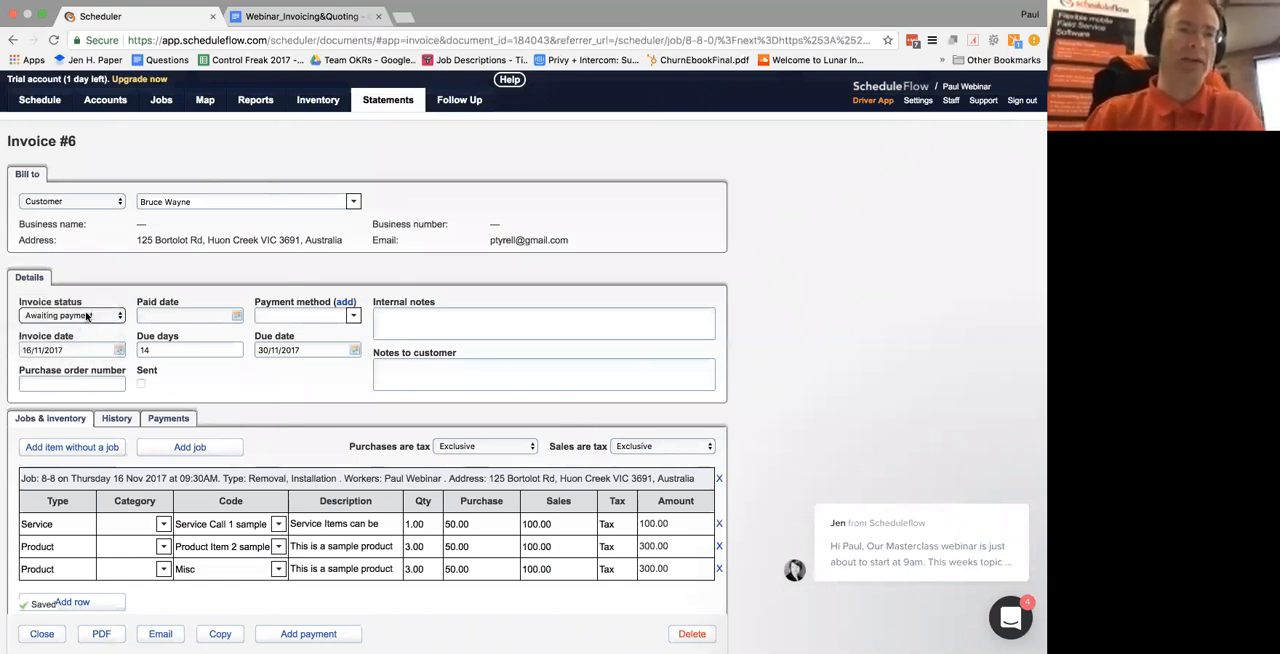
click(87, 316)
click(60, 303)
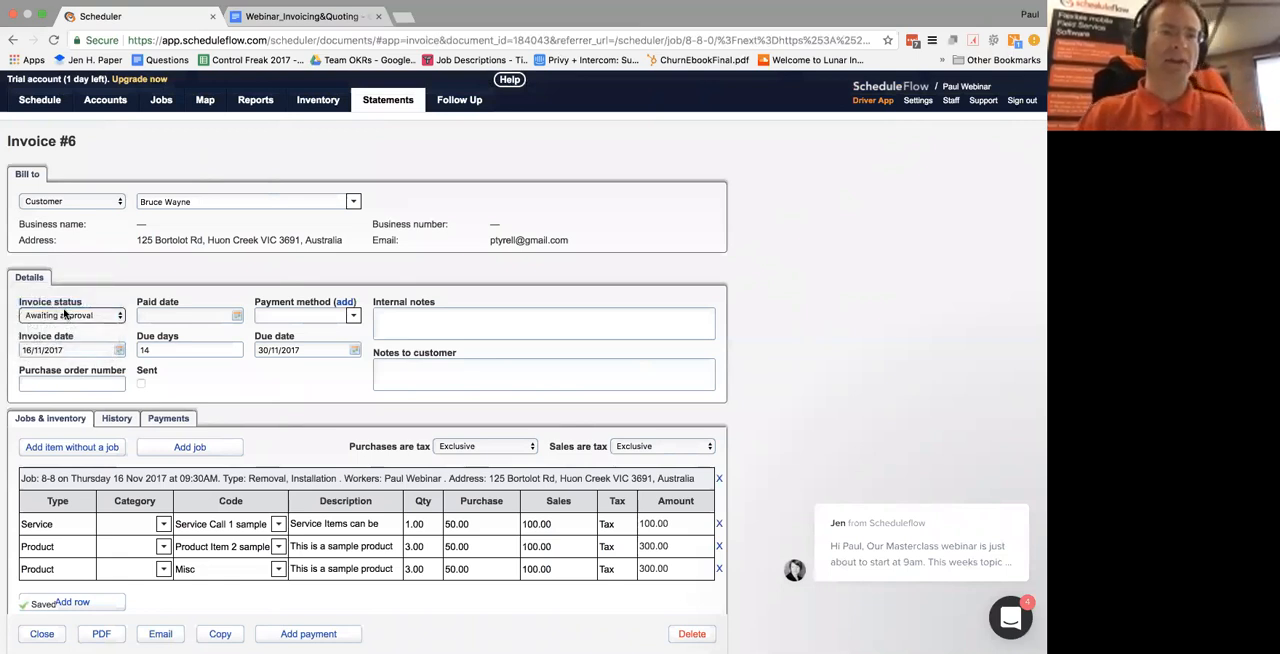
Enter the internal note "follow up with this customer 1 week before invoice is due" on the invoice
scroll(184, 386, down, 1)
scroll(262, 331, down, 1)
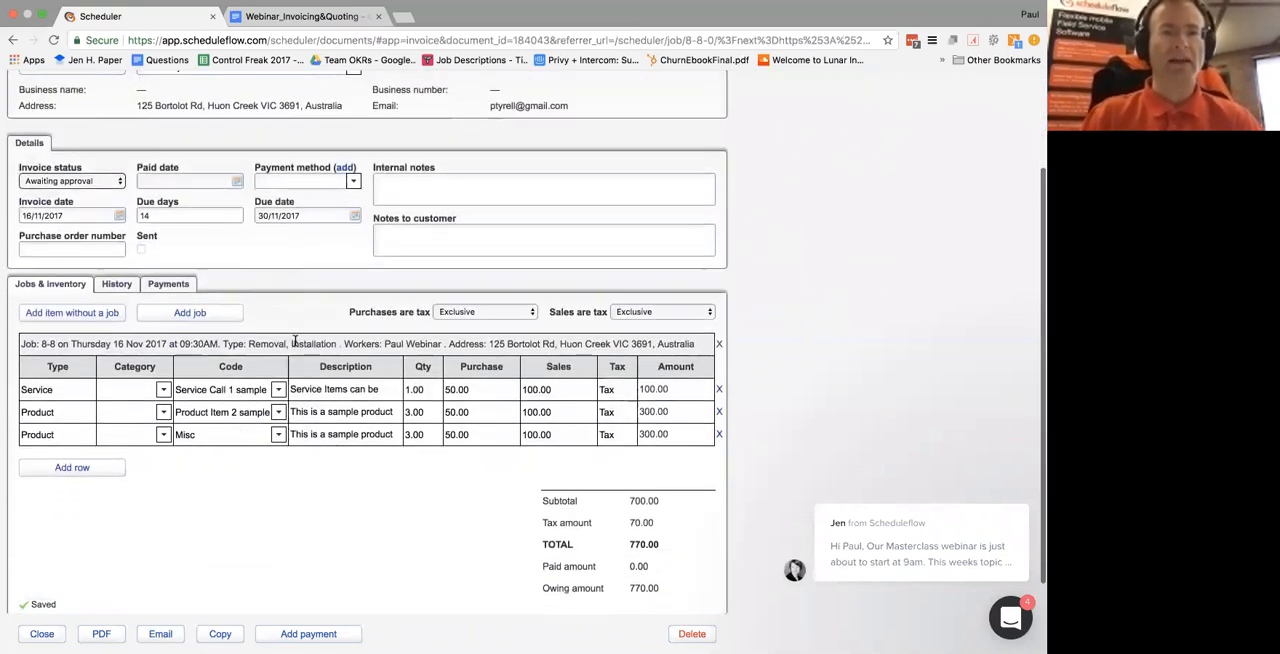
click(405, 178)
text(follow up with thi)
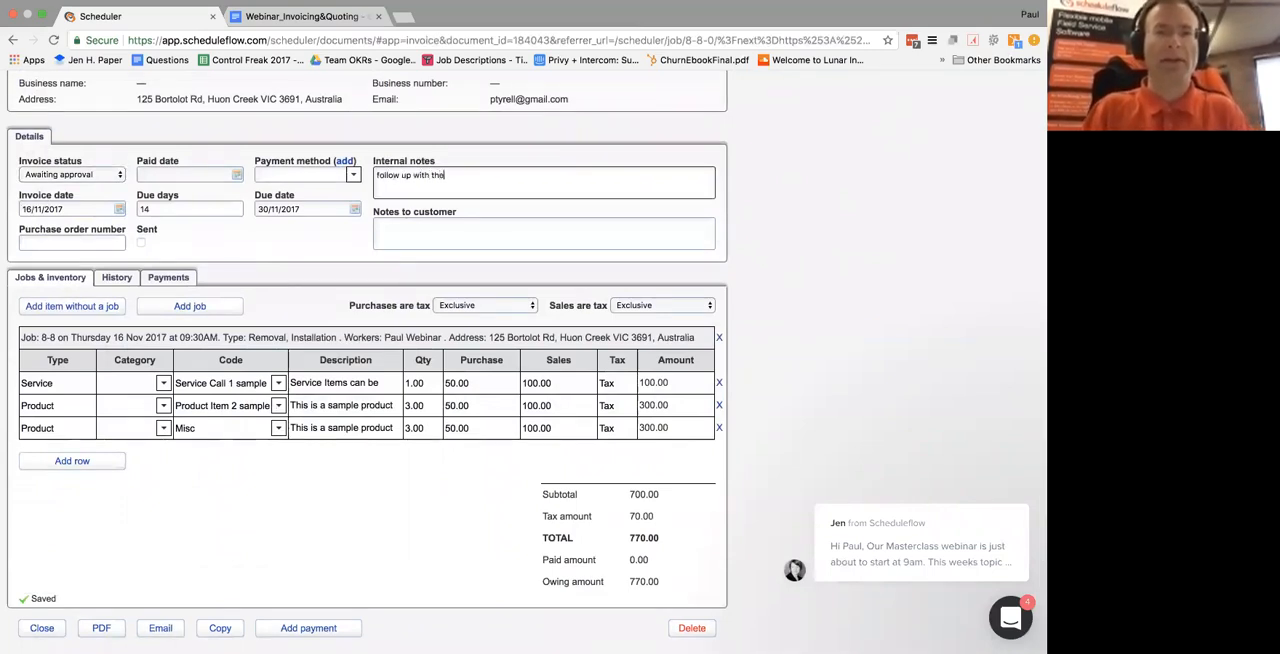
text(s customer 1 week before invoice is due)
Enter the note to the customer "Please find your Invoice any questions please contact us straight away."
click(417, 236)
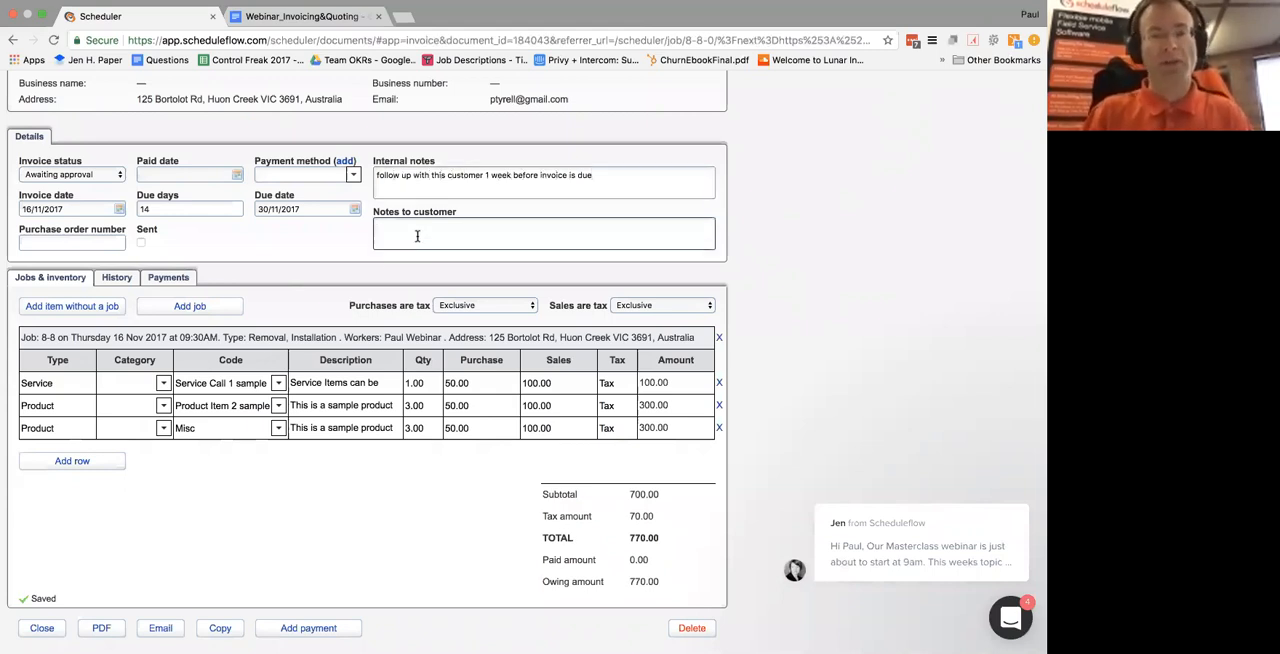
text(Please find )
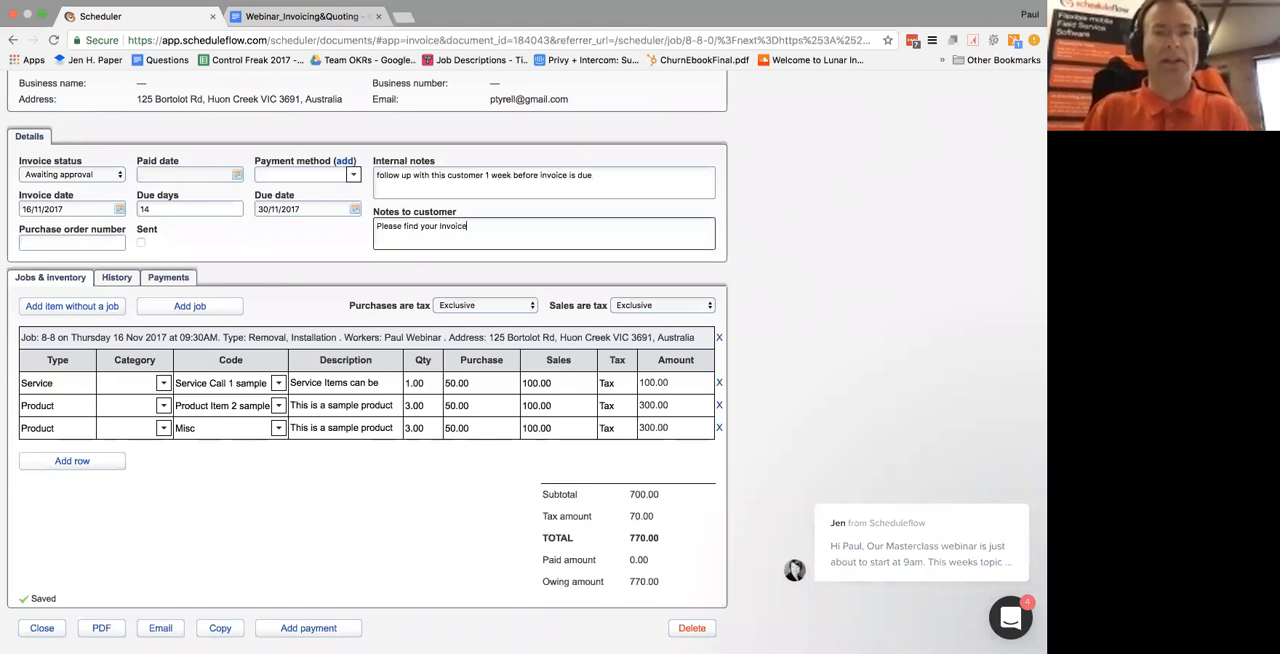
text(your Invoice any questions ple)
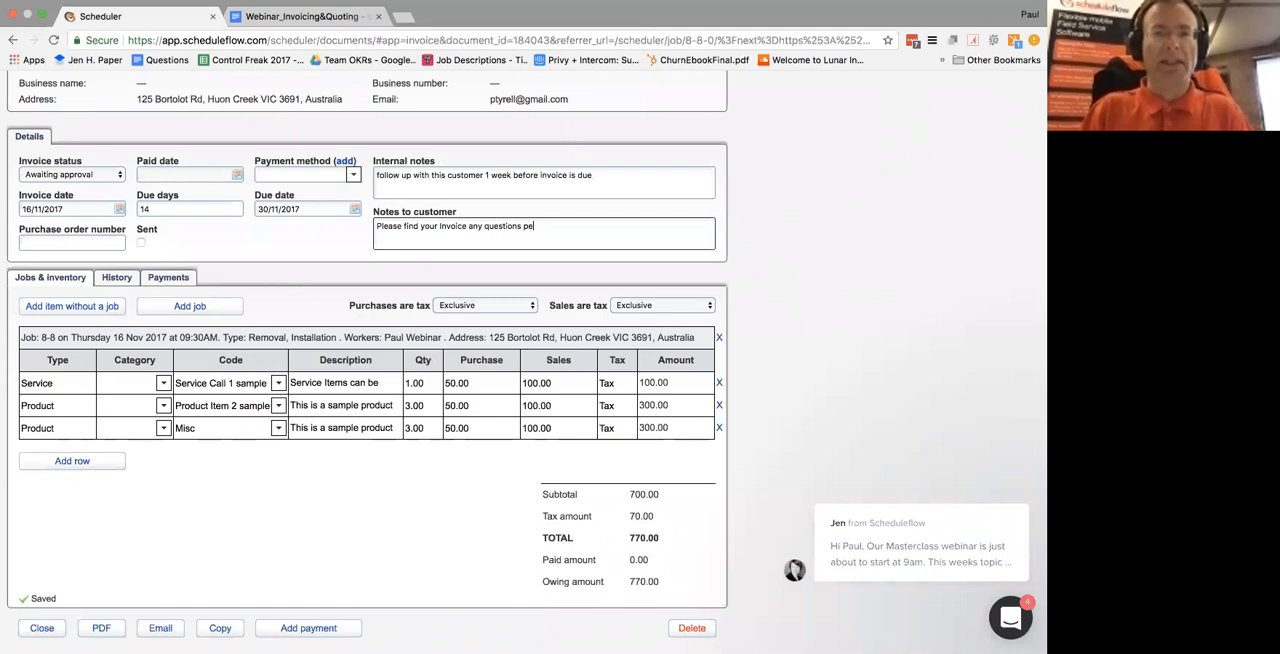
text(ase contact us straight away.)
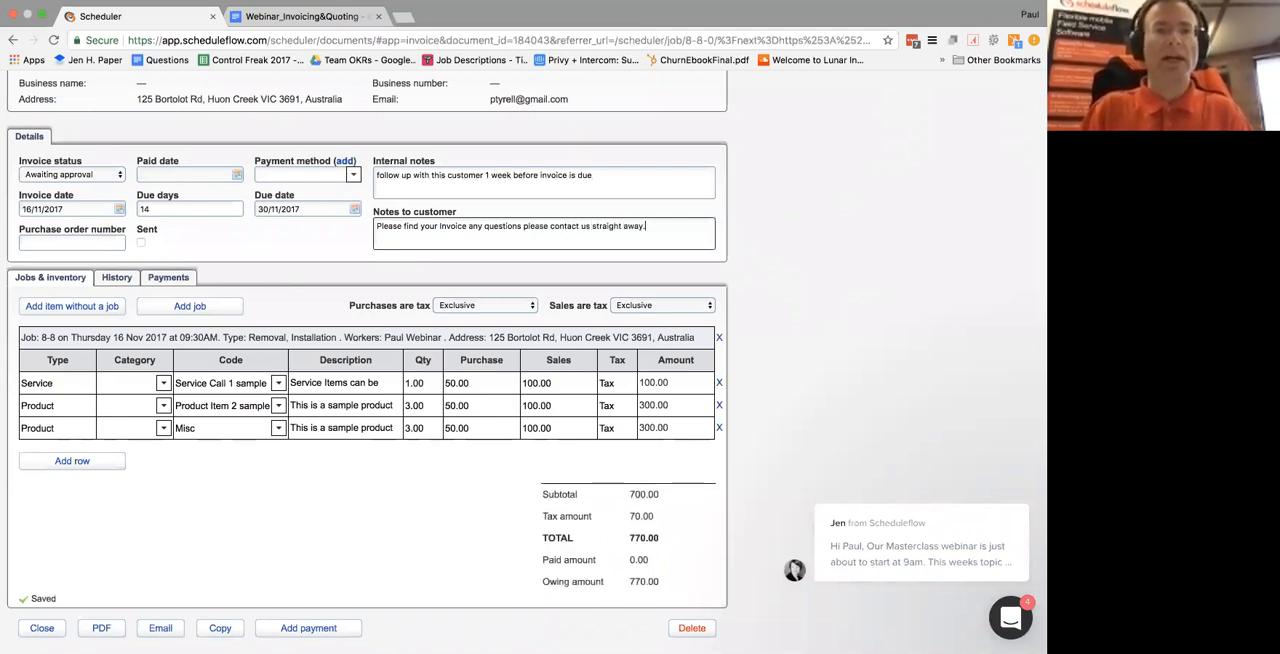
click(234, 176)
click(210, 161)
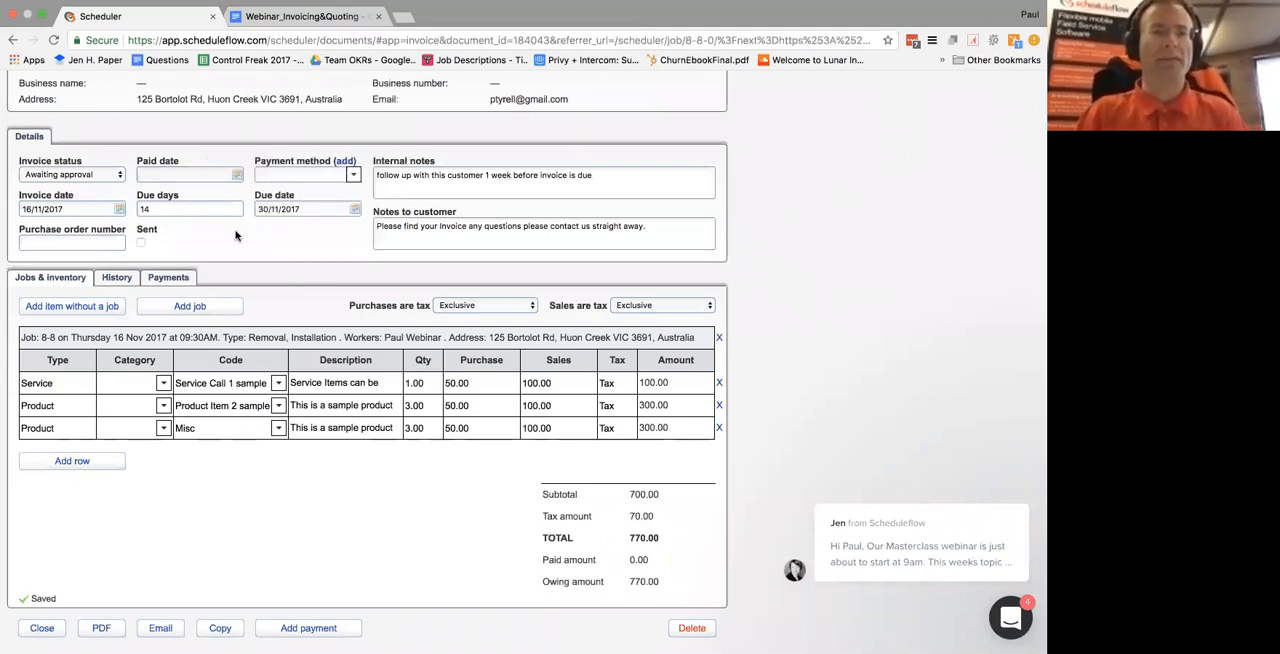
Add the installation job of 1 November 2017 at 09:00 AM to the invoice
scroll(239, 235, down, 1)
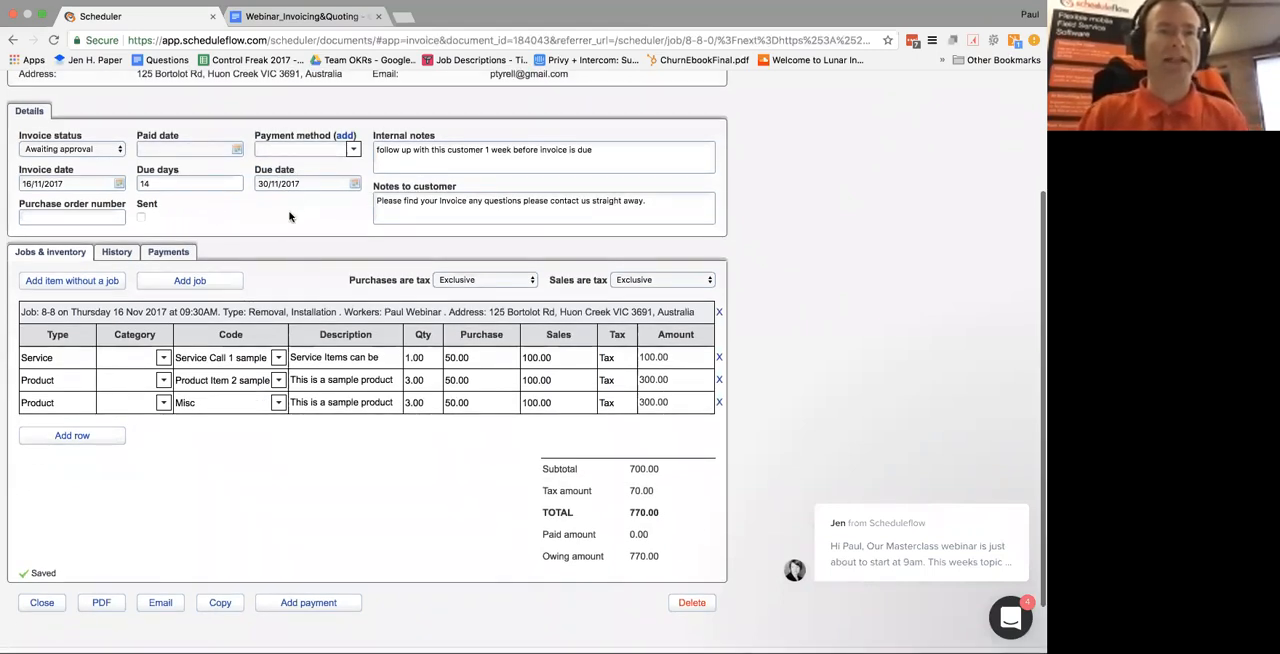
scroll(275, 224, down, 3)
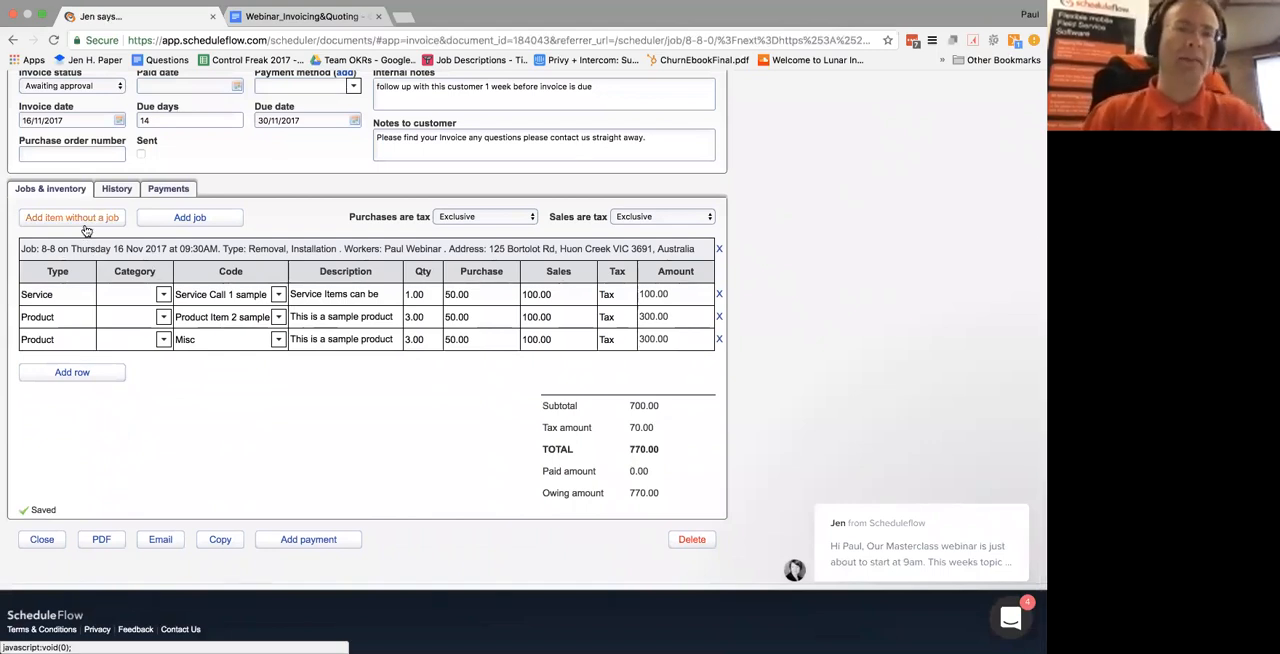
click(189, 220)
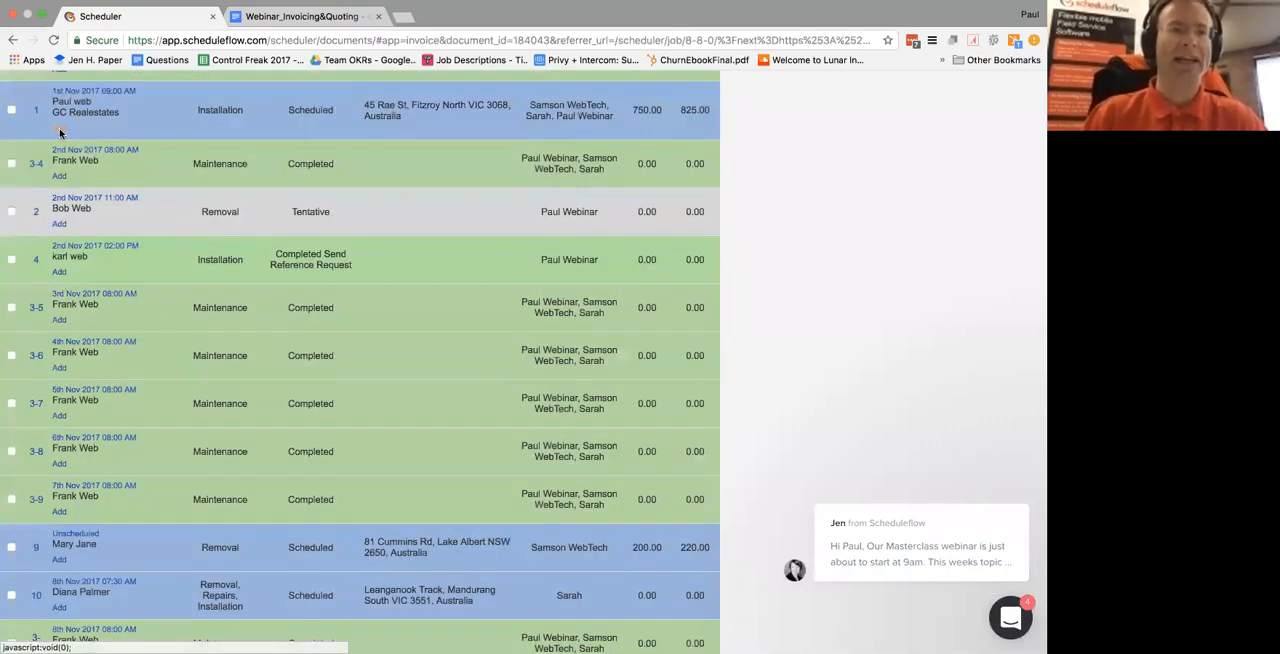
click(59, 131)
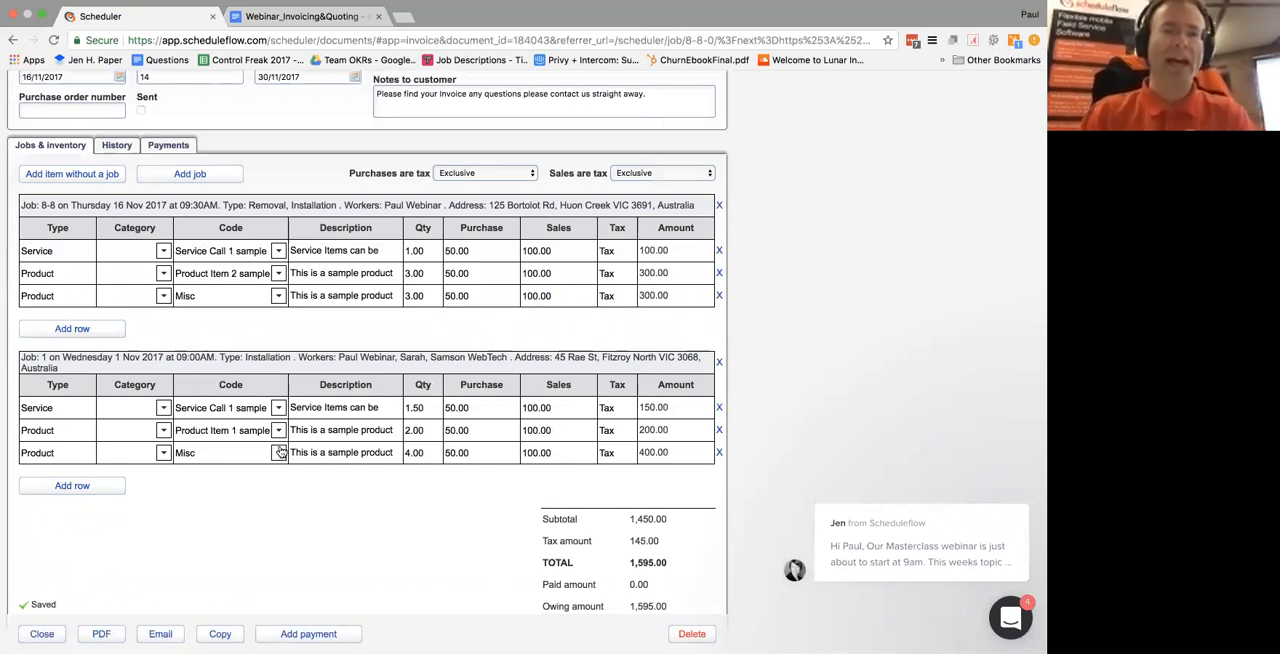
Add an item without a job to the invoice, using the product code "Product Item 1 sample"
click(67, 184)
scroll(160, 280, up, 3)
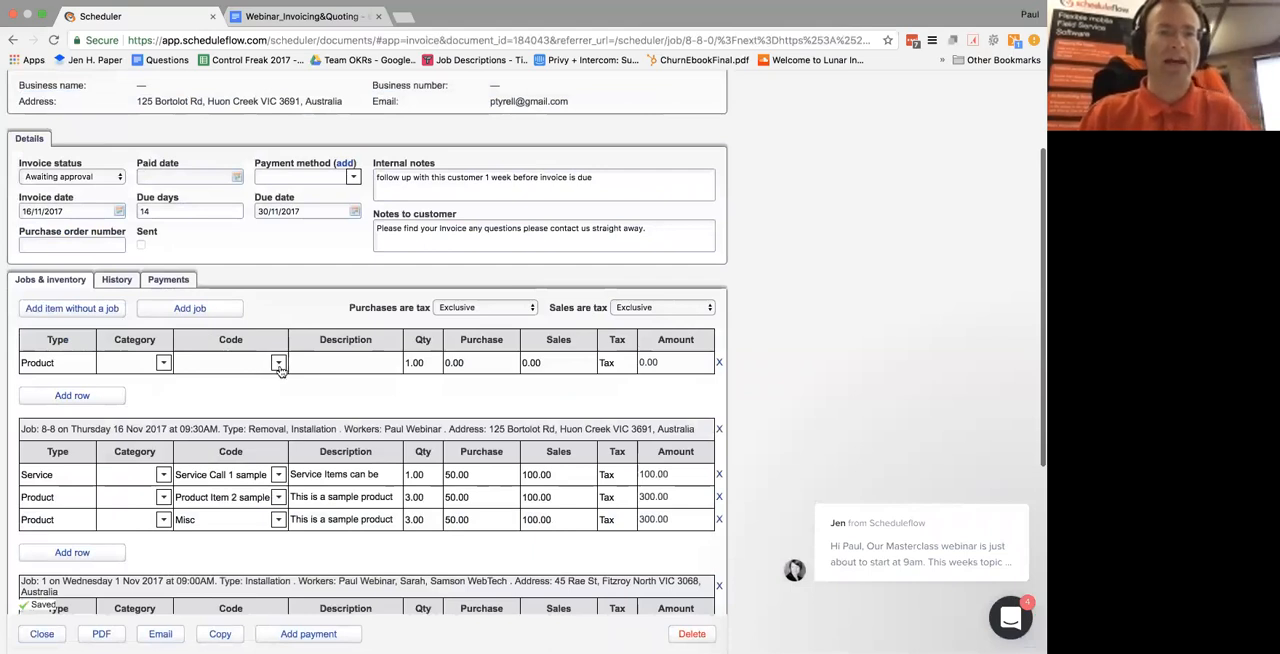
click(279, 363)
click(267, 390)
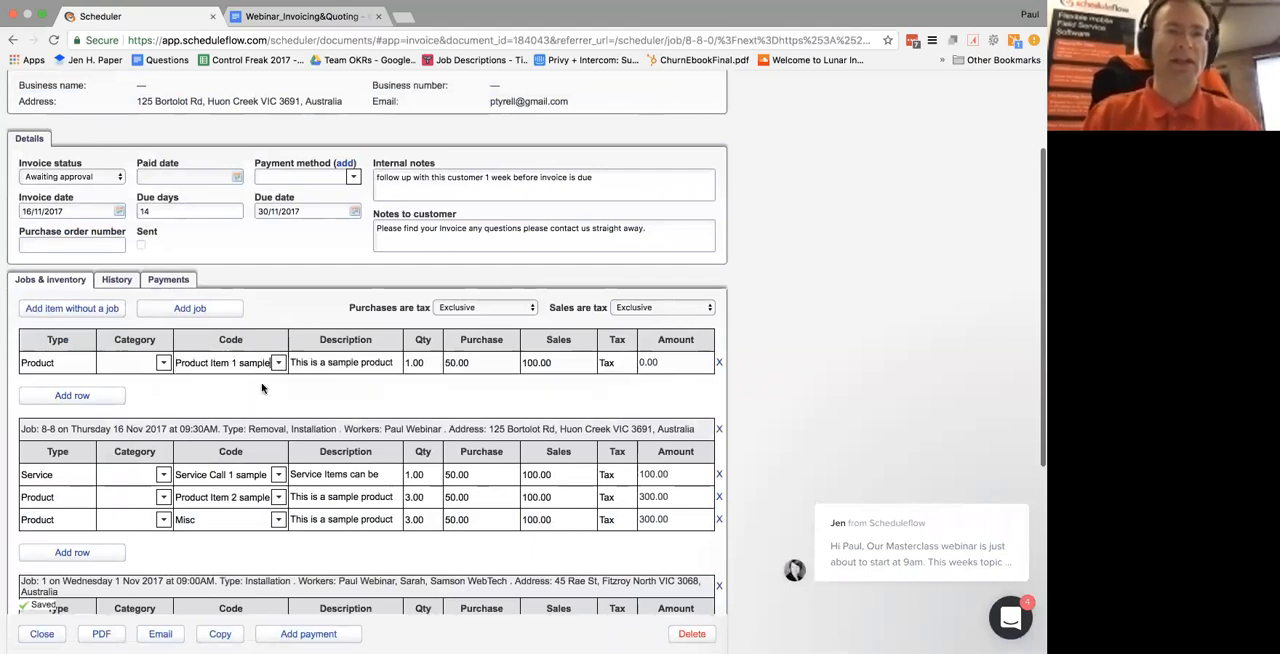
Replace the description of the product item without a job with "Widget"
click(346, 362)
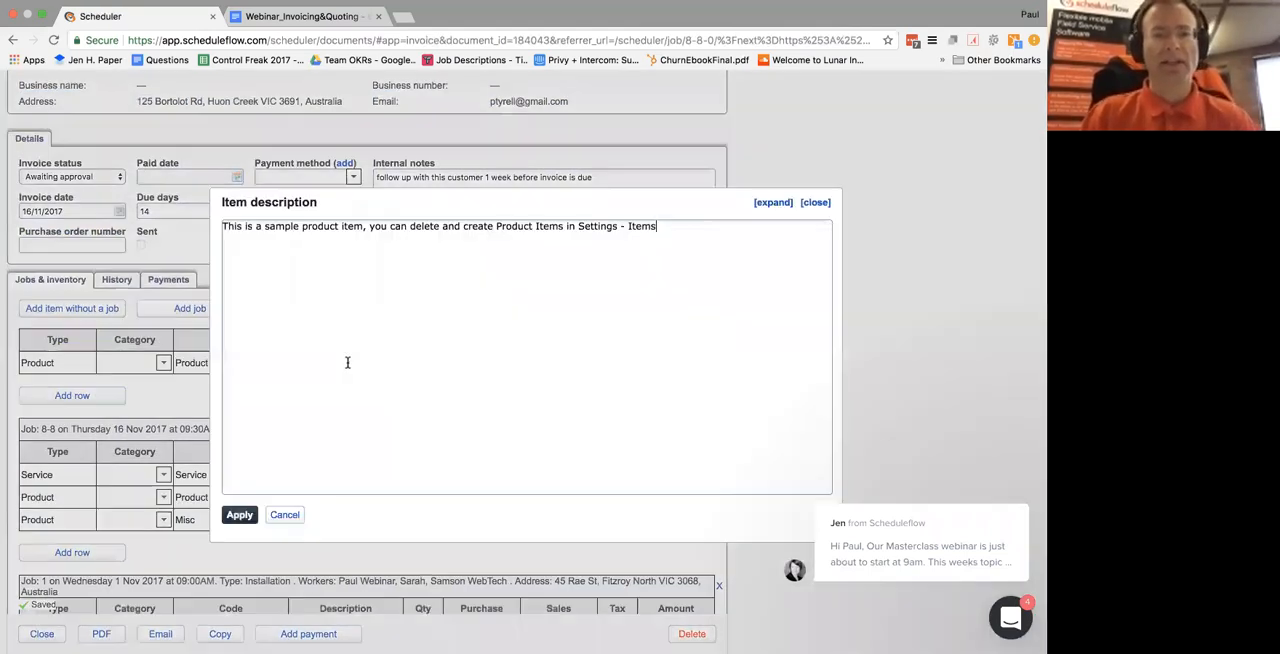
key(ctrl+a)
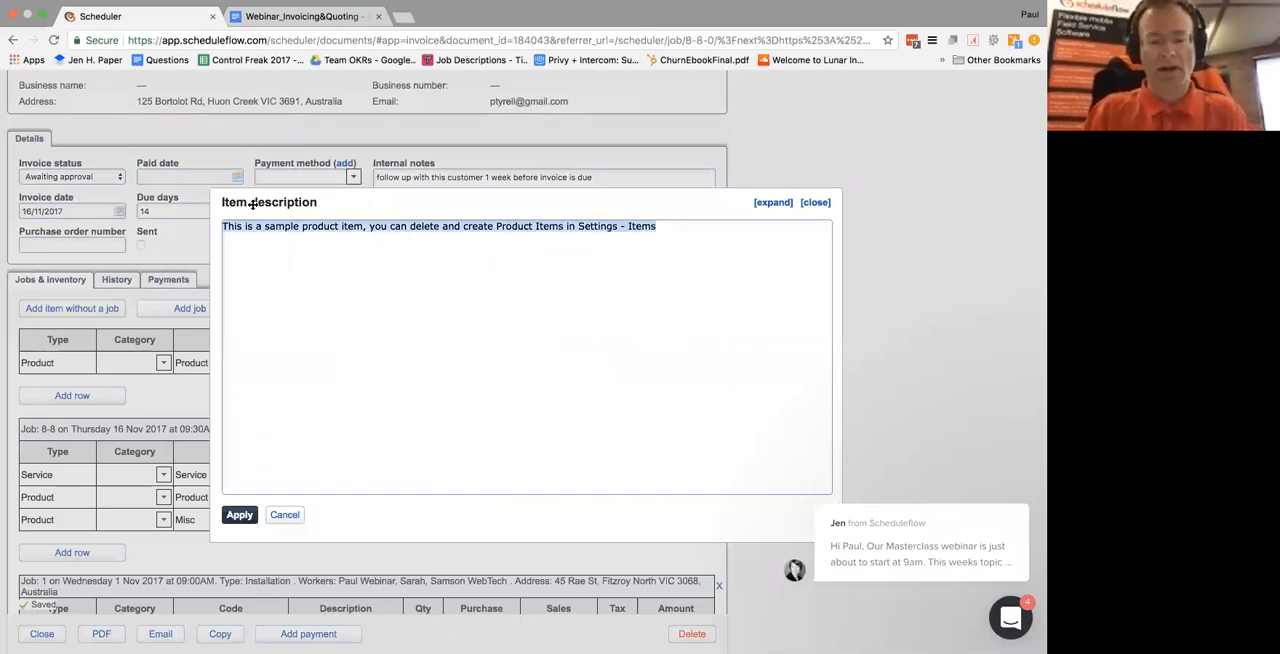
text(Widge)
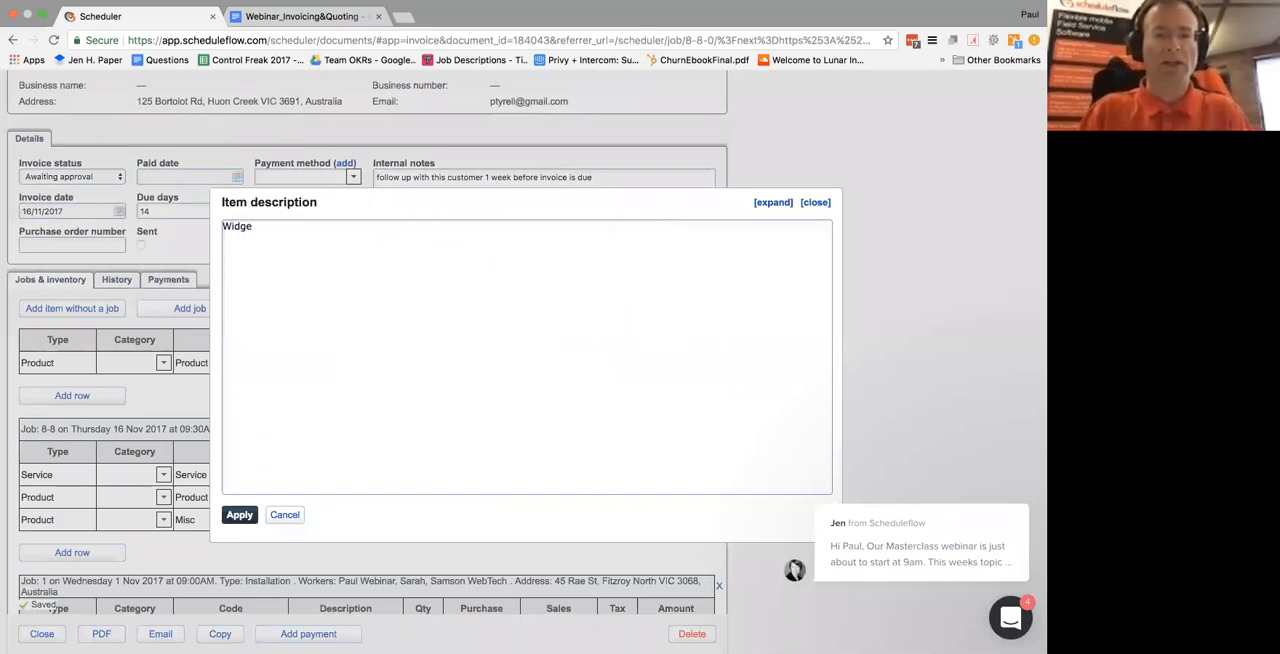
text(t)
click(239, 514)
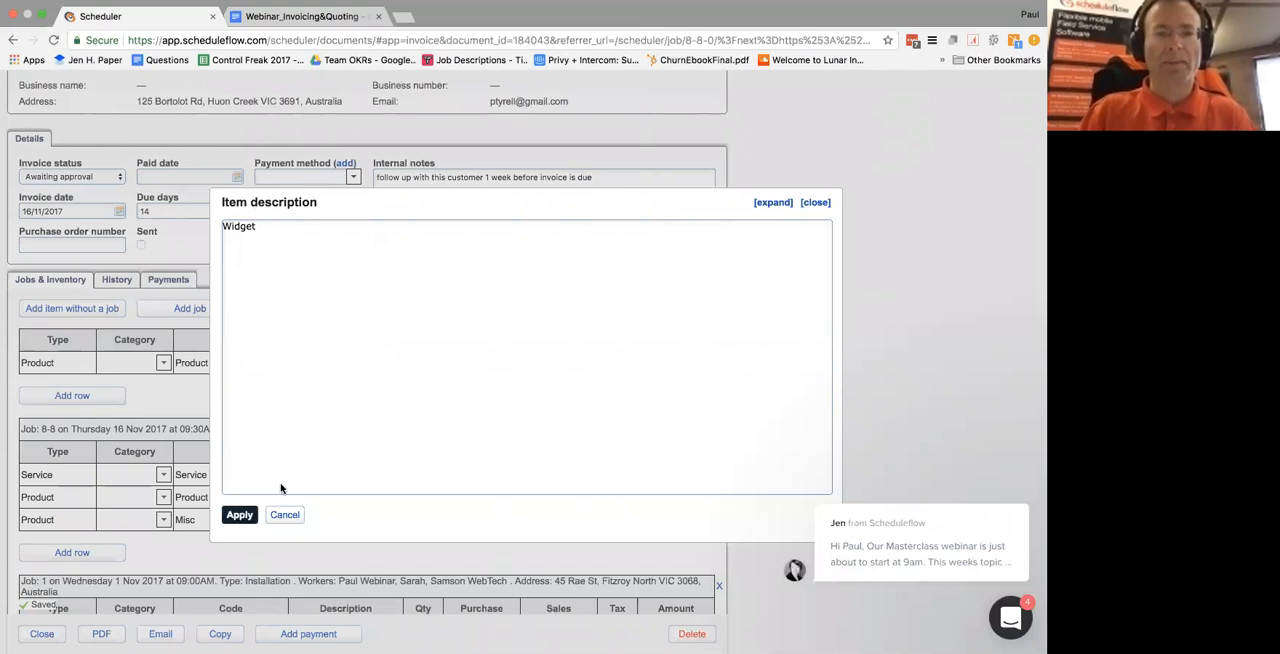
Set the Widget item's sales price to 120
double_click(529, 363)
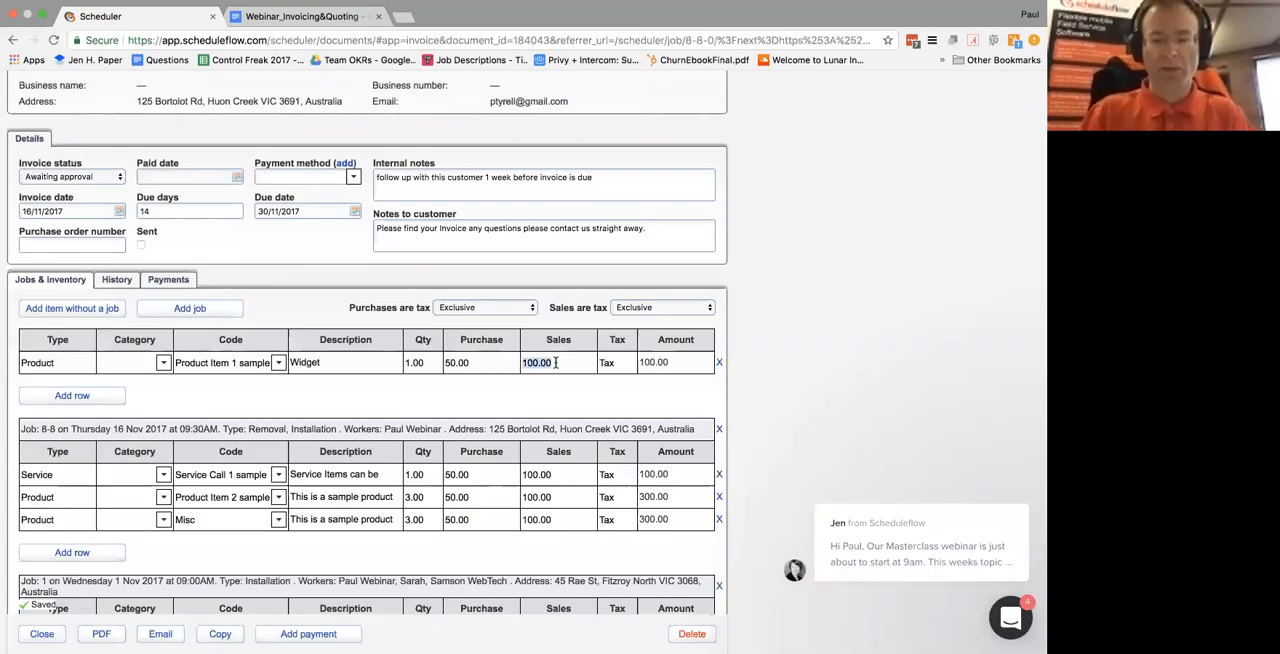
text(120)
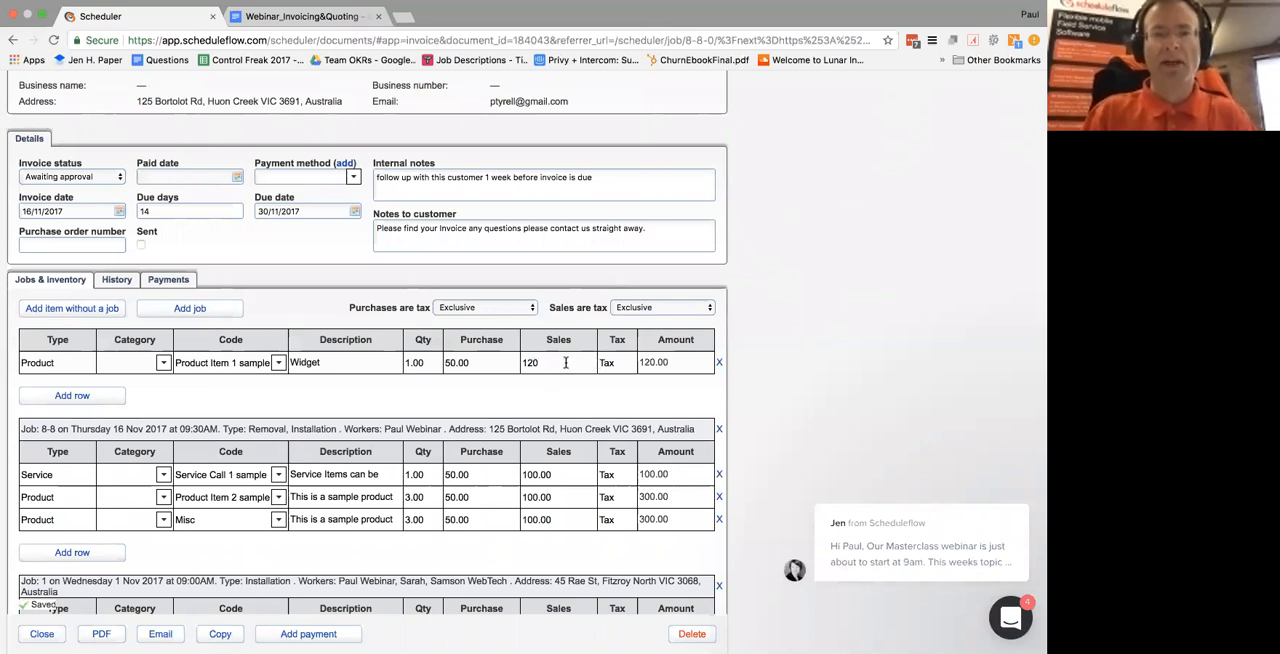
scroll(530, 390, down, 5)
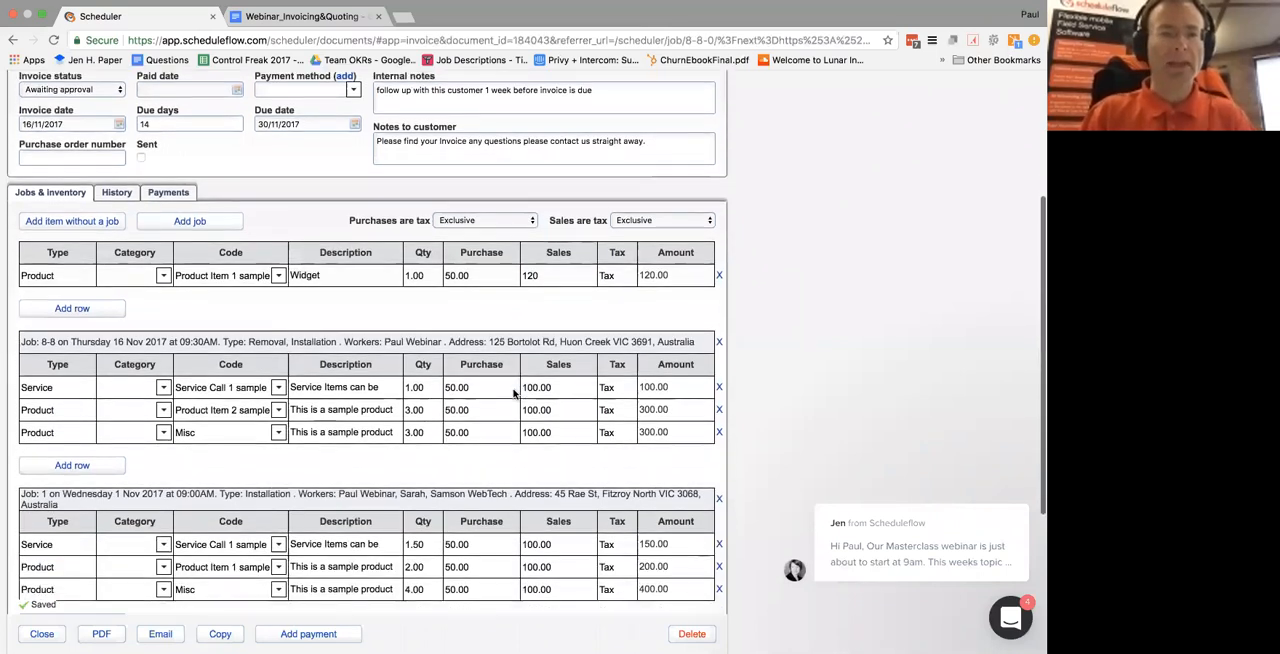
Review the invoice's change history and payments, and return to its jobs, inventory items and totals
scroll(320, 296, up, 5)
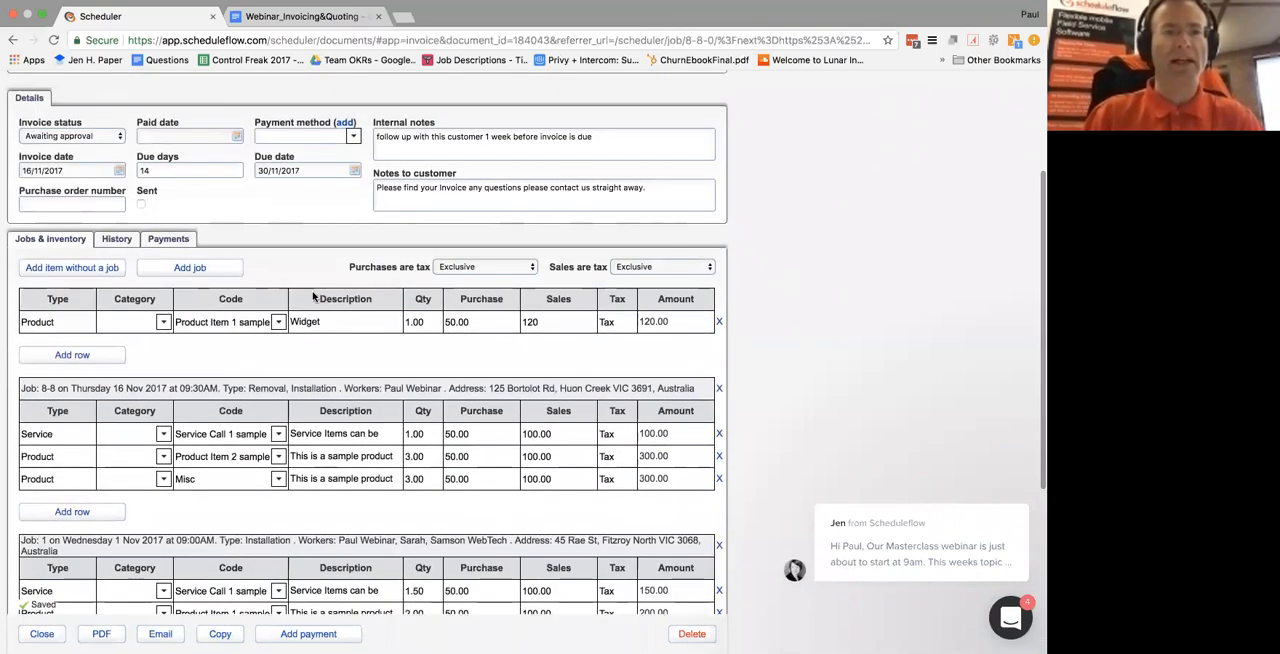
click(117, 240)
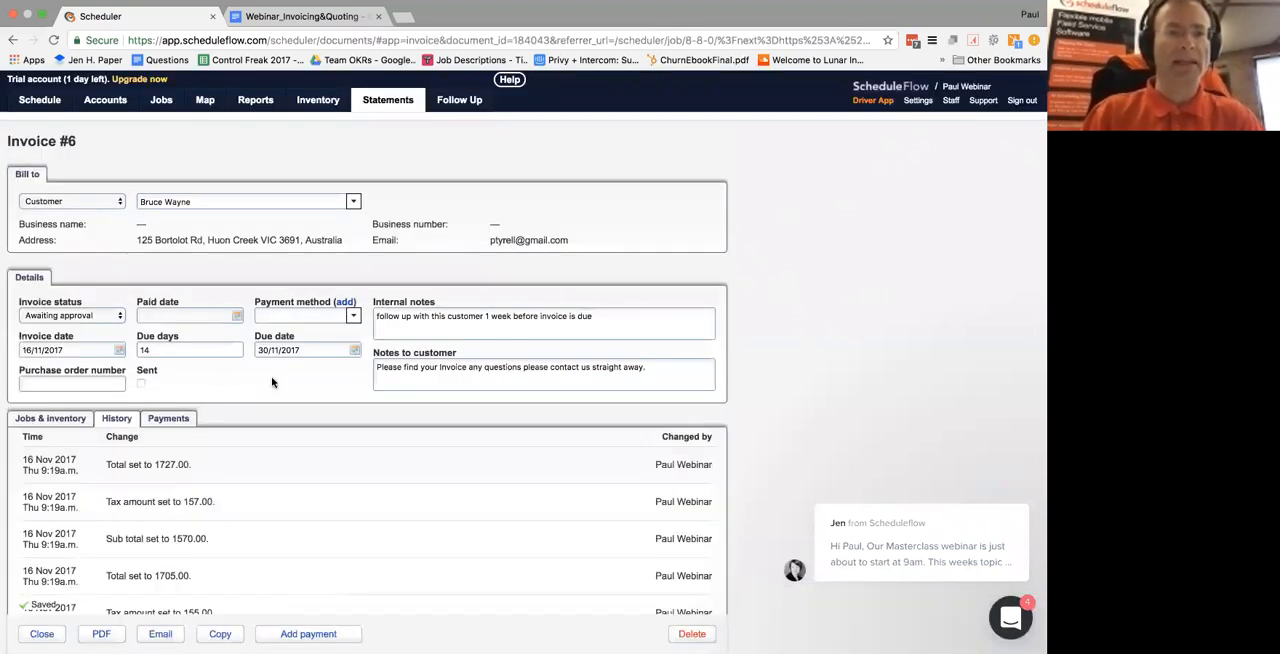
scroll(272, 382, down, 2)
click(65, 318)
click(168, 317)
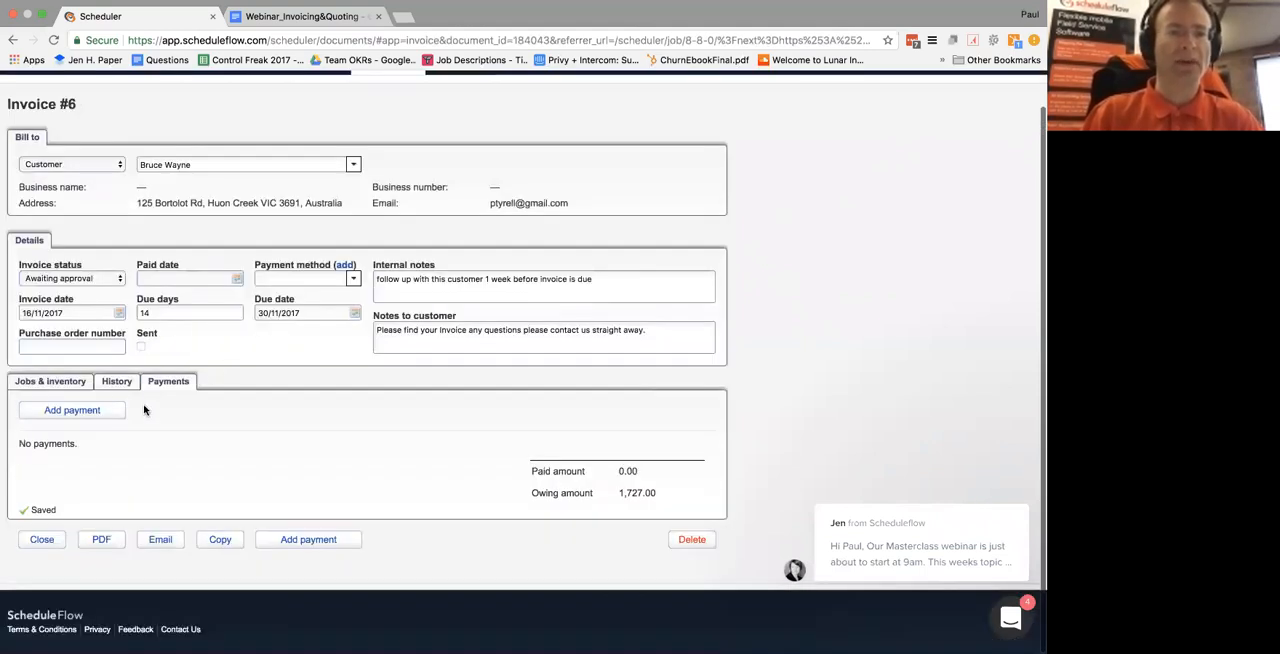
click(48, 381)
click(168, 381)
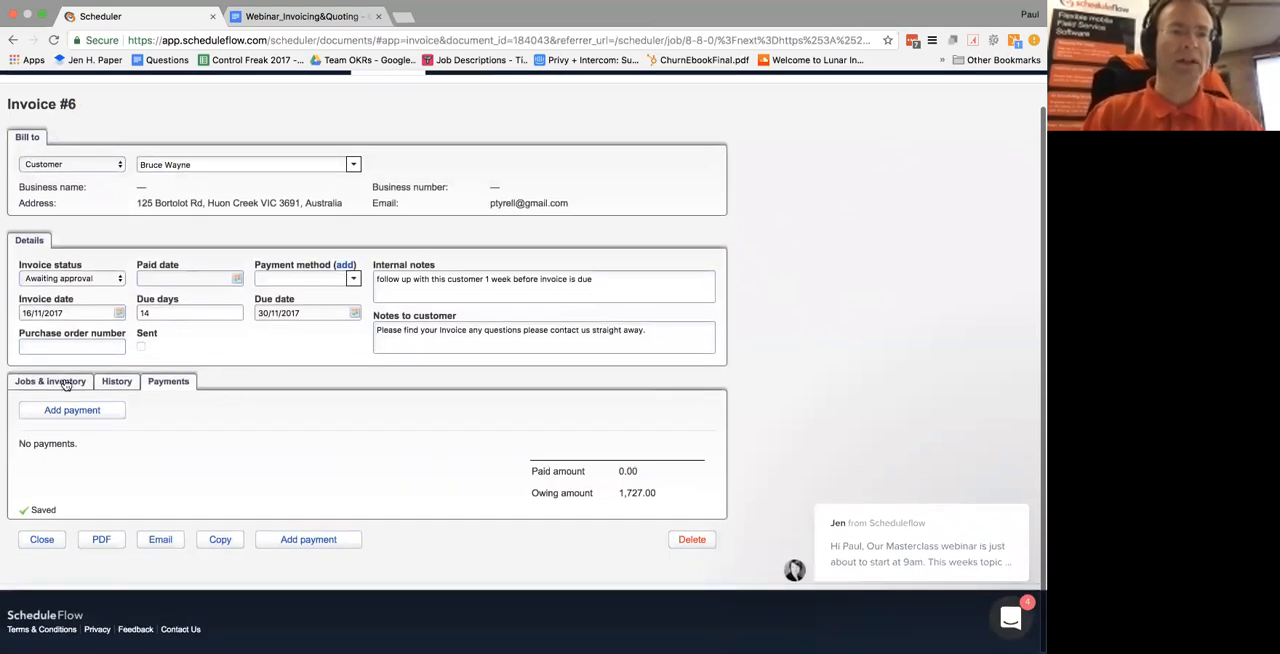
click(60, 381)
scroll(268, 383, down, 6)
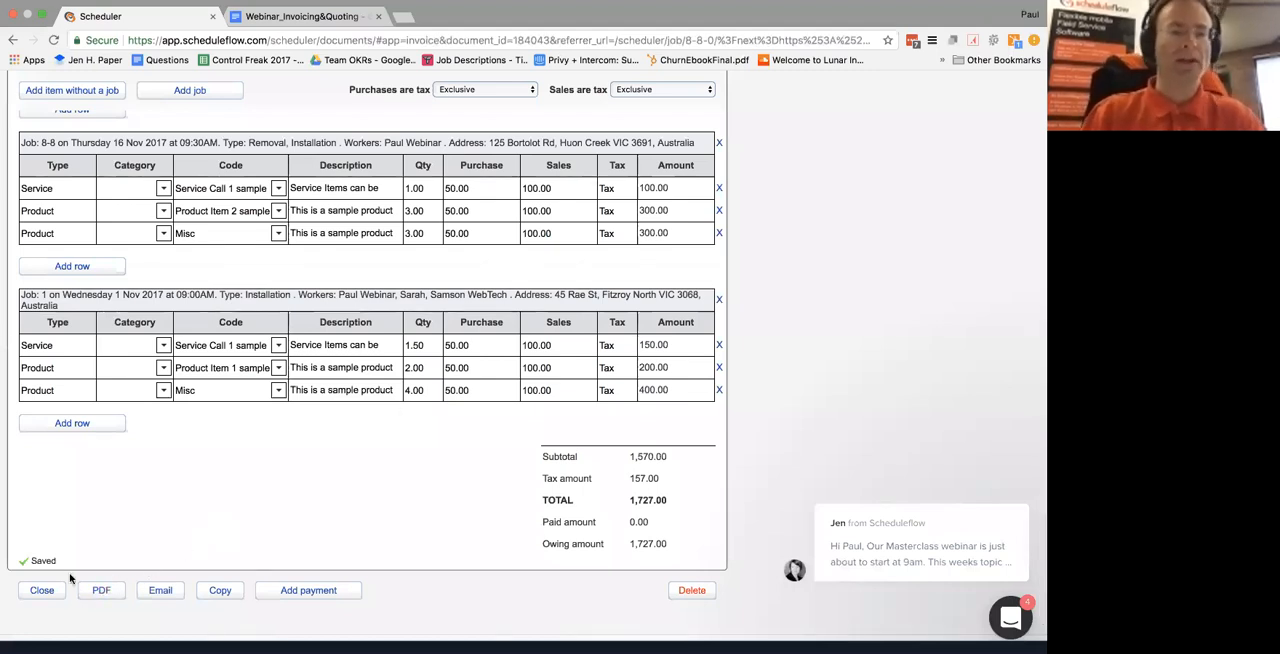
Close the invoice and reopen it for editing from the Awaiting approval invoices in Statements
click(42, 590)
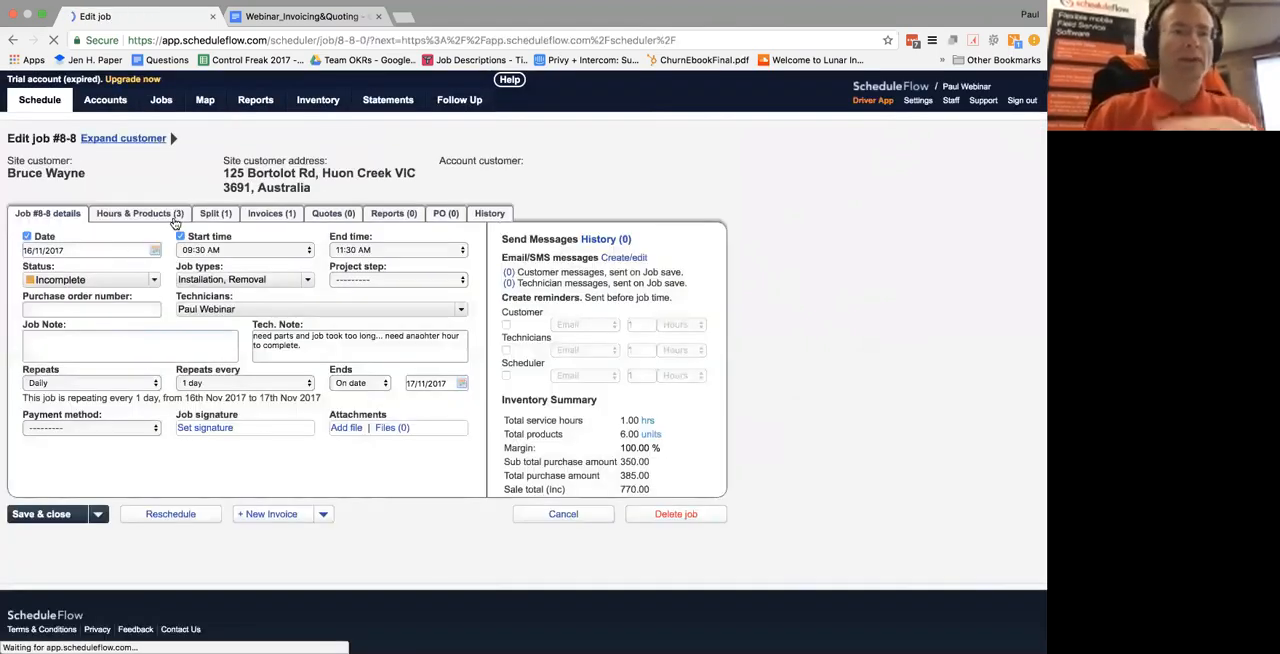
click(386, 103)
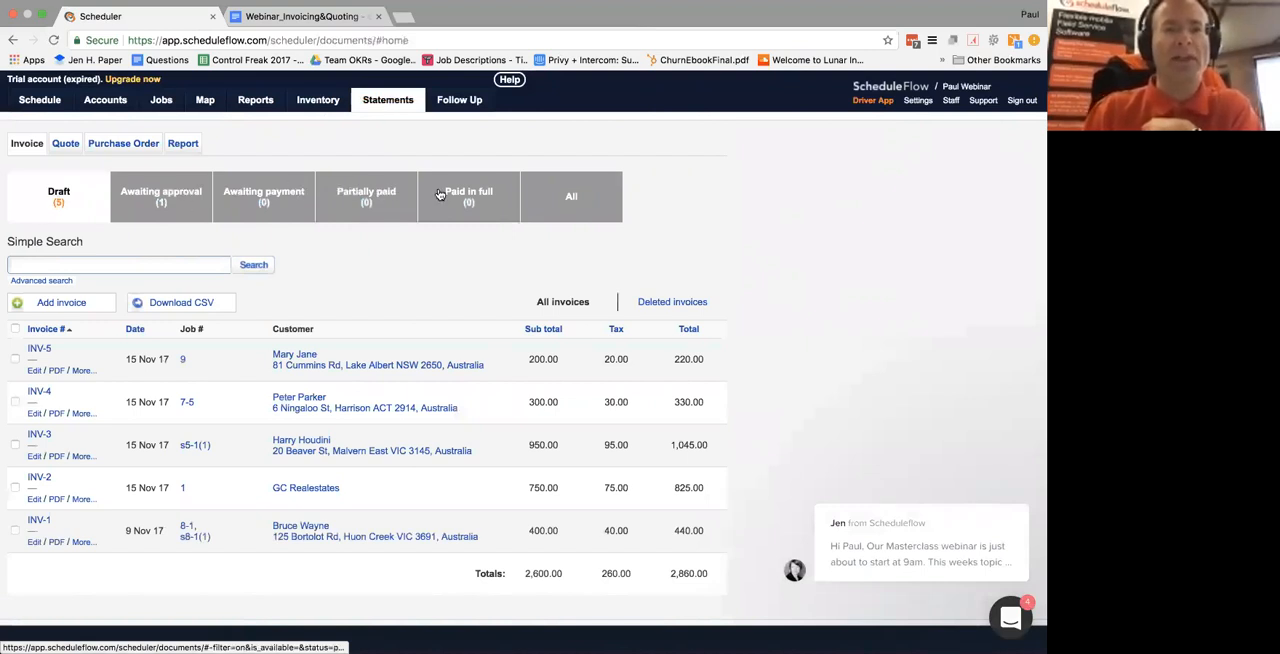
click(160, 199)
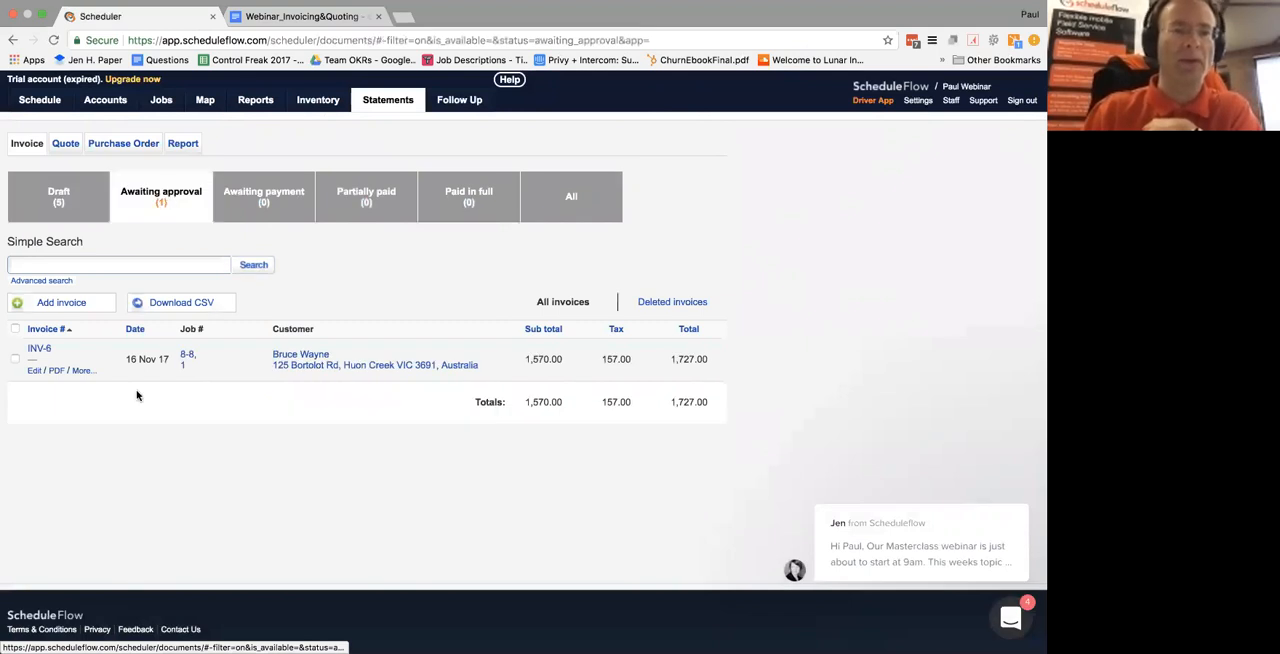
click(35, 371)
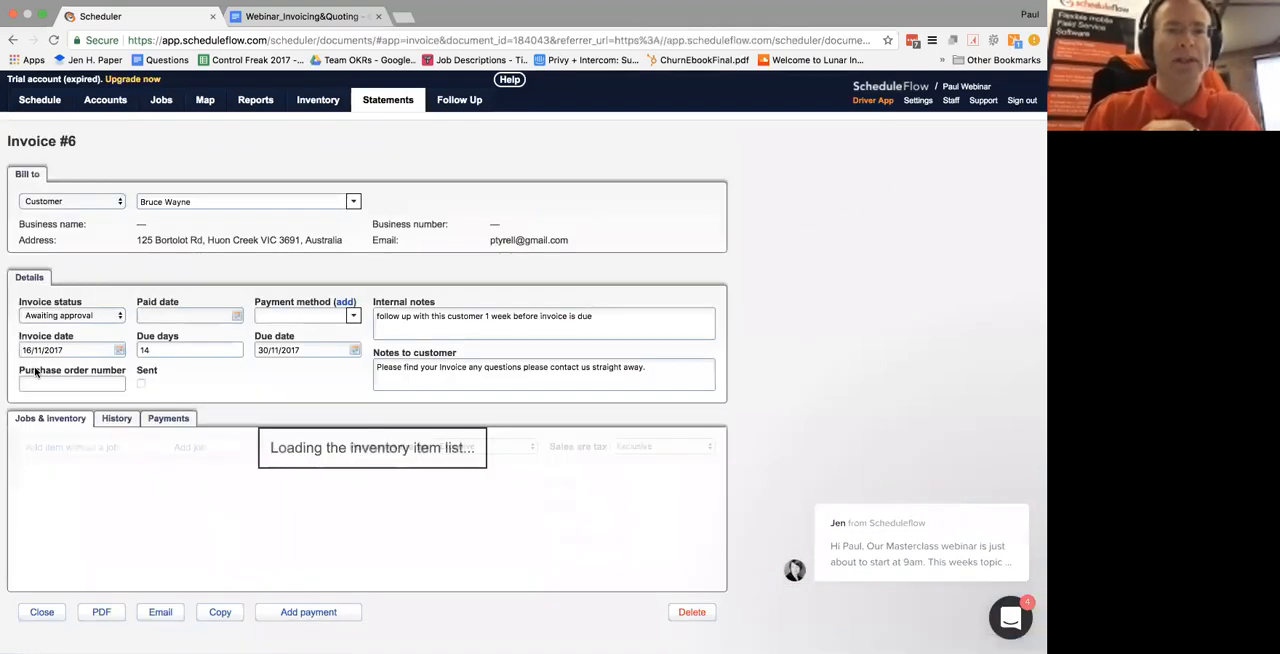
Add a second row below the Widget item without a job, using the product code "Misc"
scroll(250, 390, down, 5)
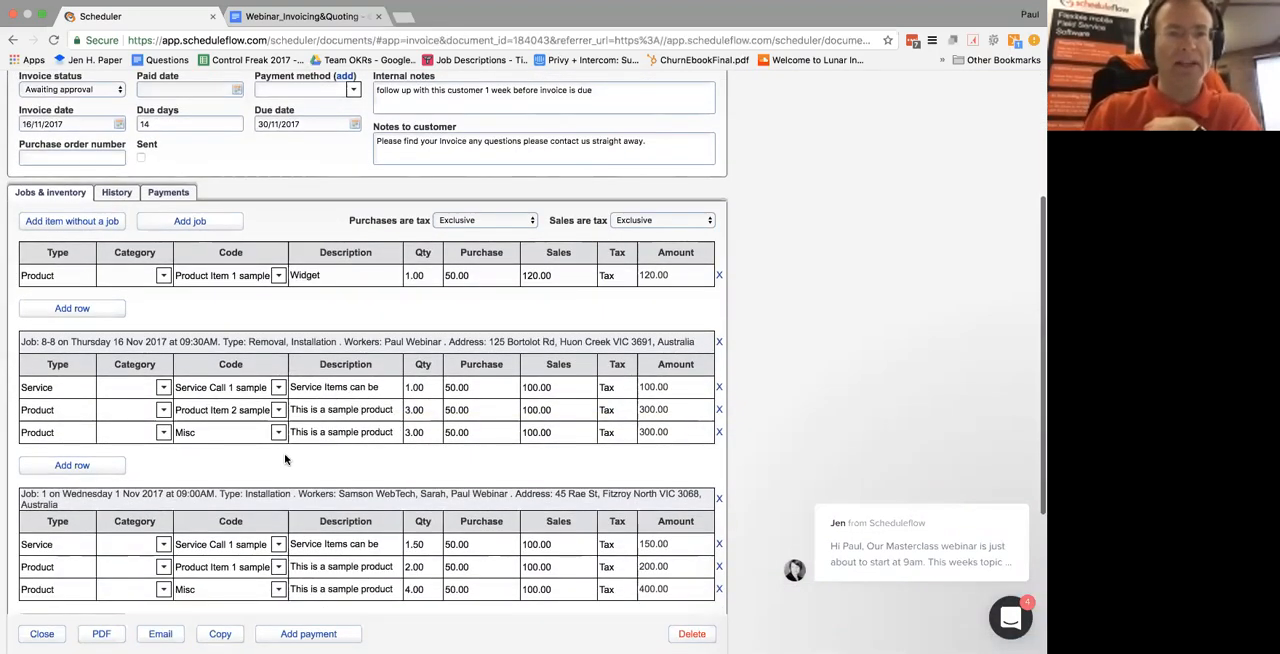
scroll(130, 240, down, 2)
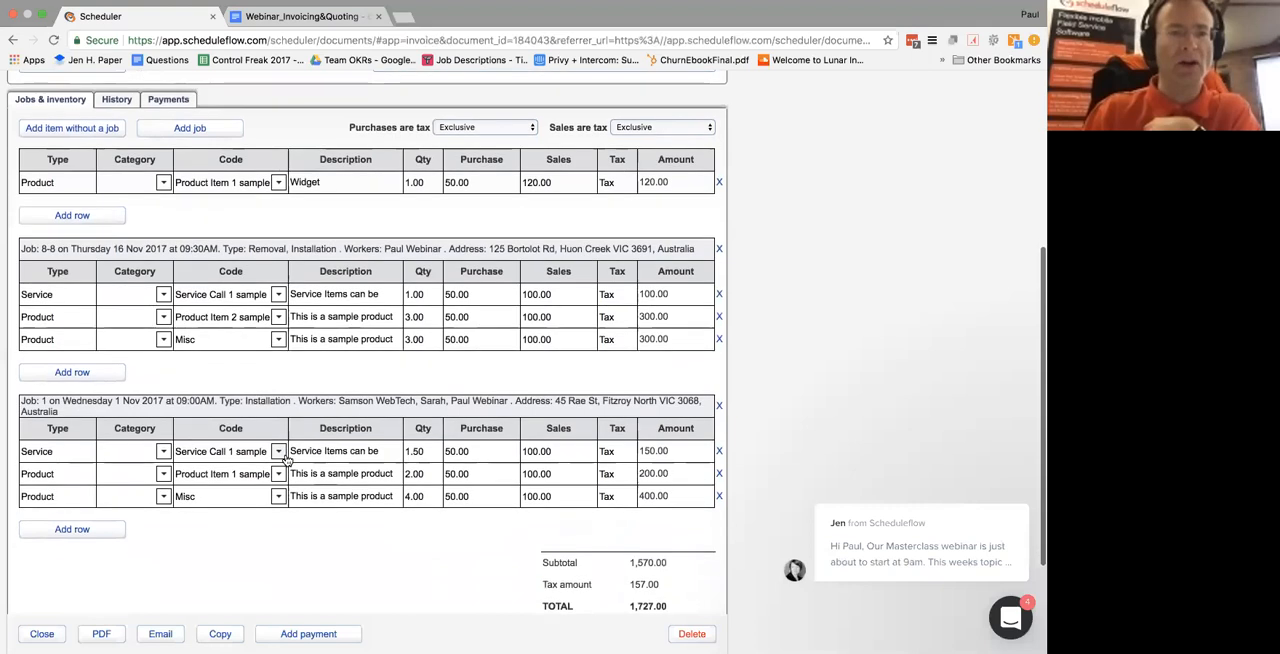
click(103, 217)
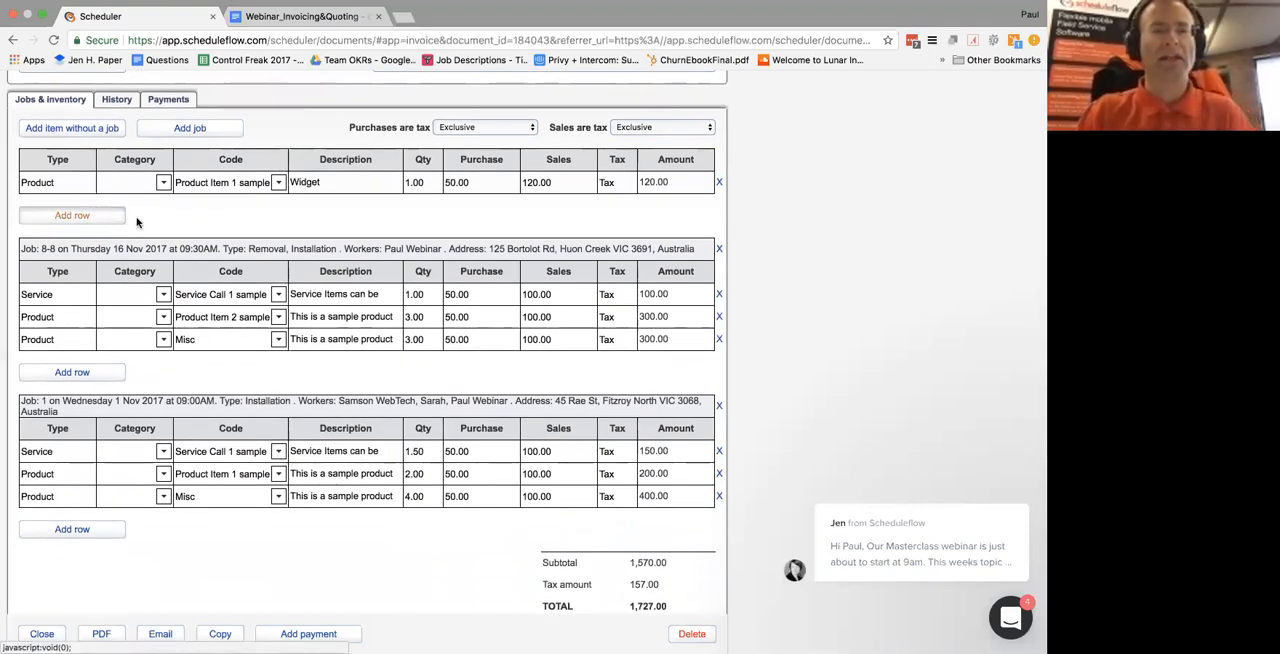
click(277, 363)
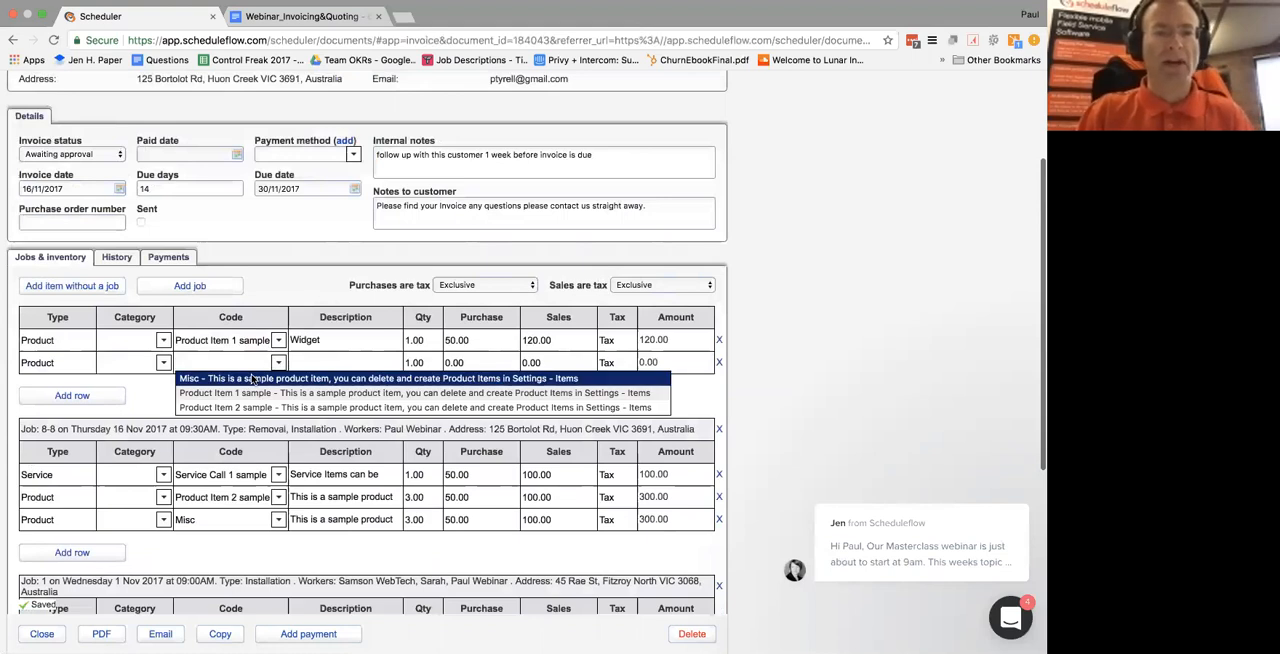
click(255, 379)
Replace the description of the new Misc item without a job with "Widget 2"
click(344, 360)
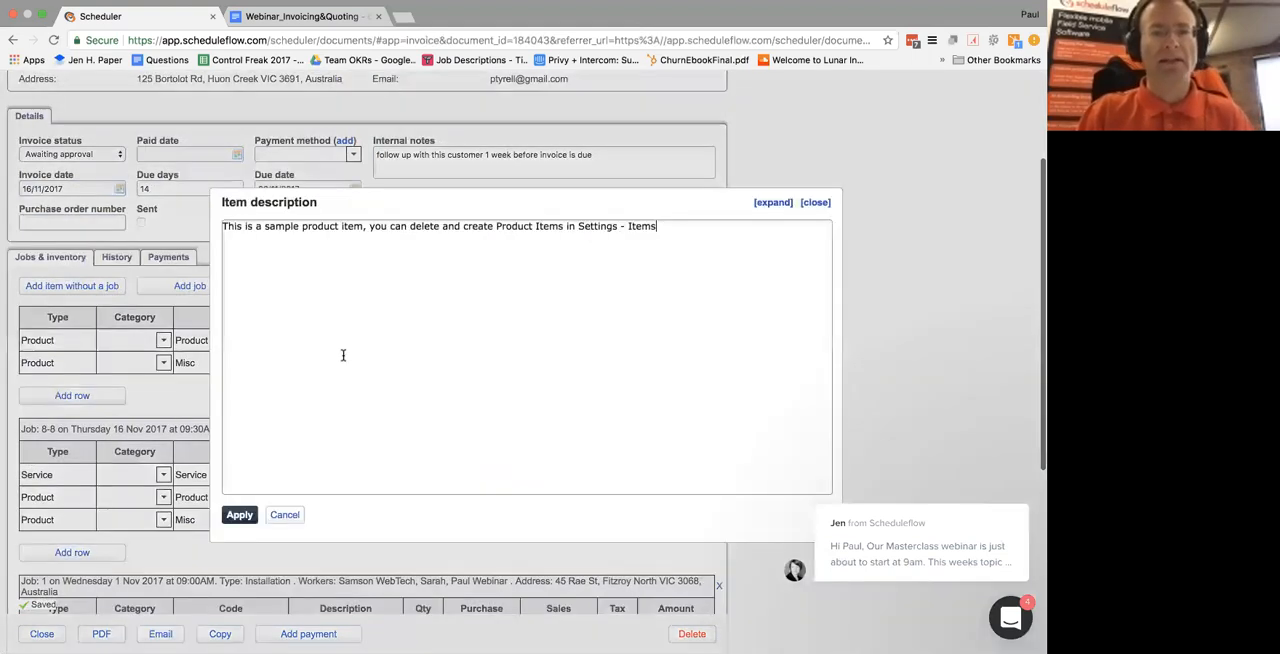
triple_click(432, 226)
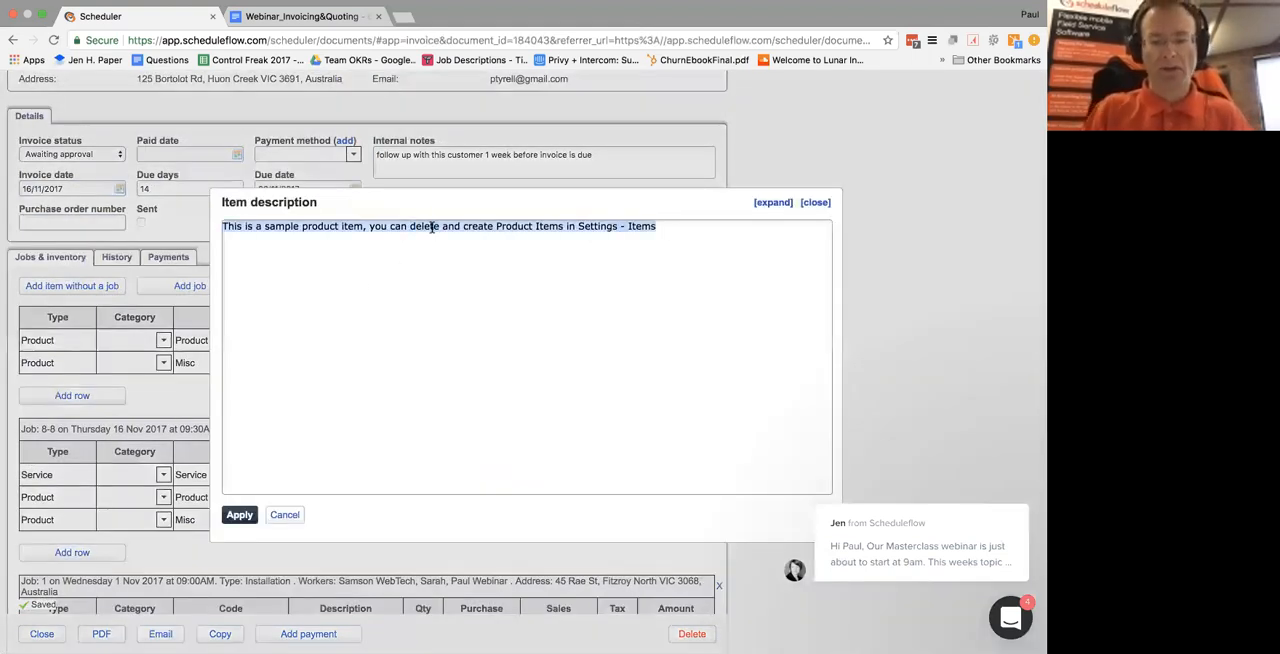
text(Widget 2)
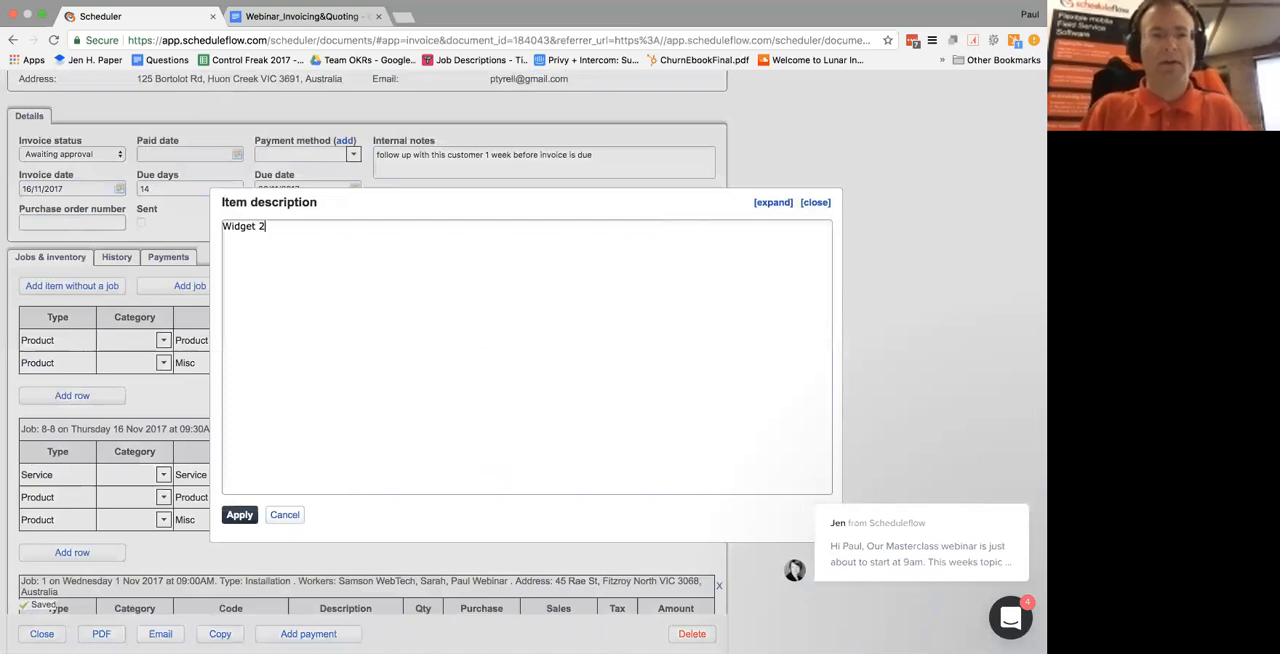
click(239, 514)
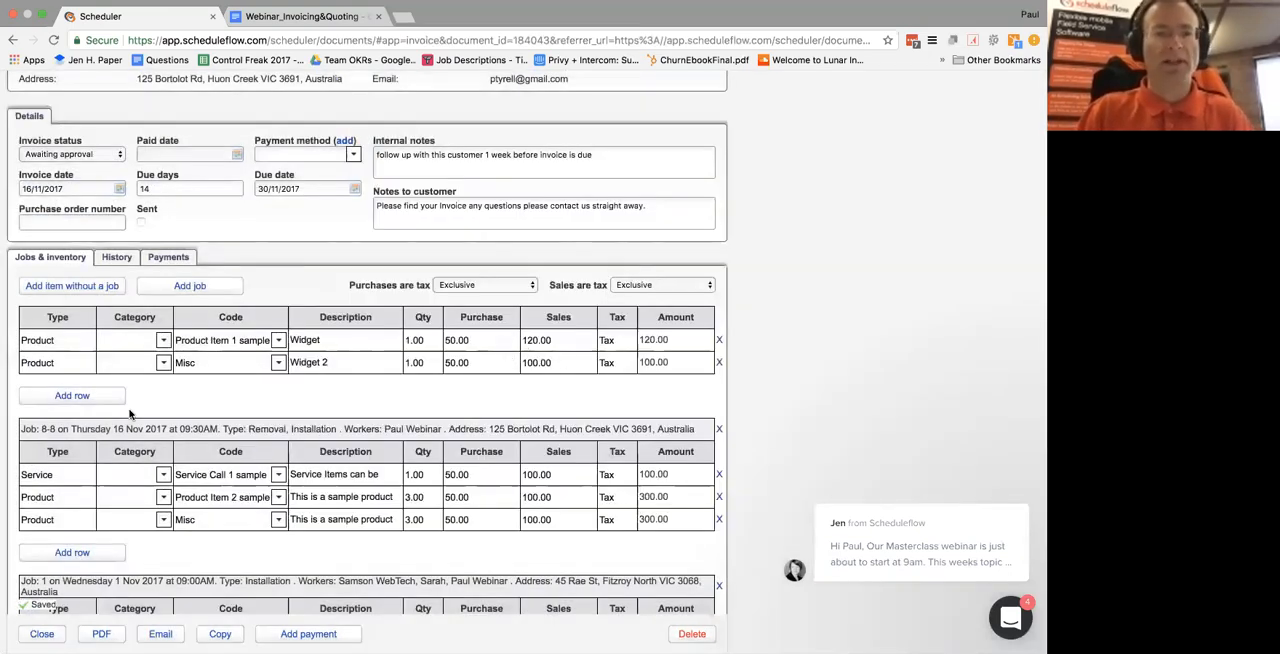
Email the invoice to the customer, keeping the prefilled recipient, subject and body text
scroll(129, 413, down, 5)
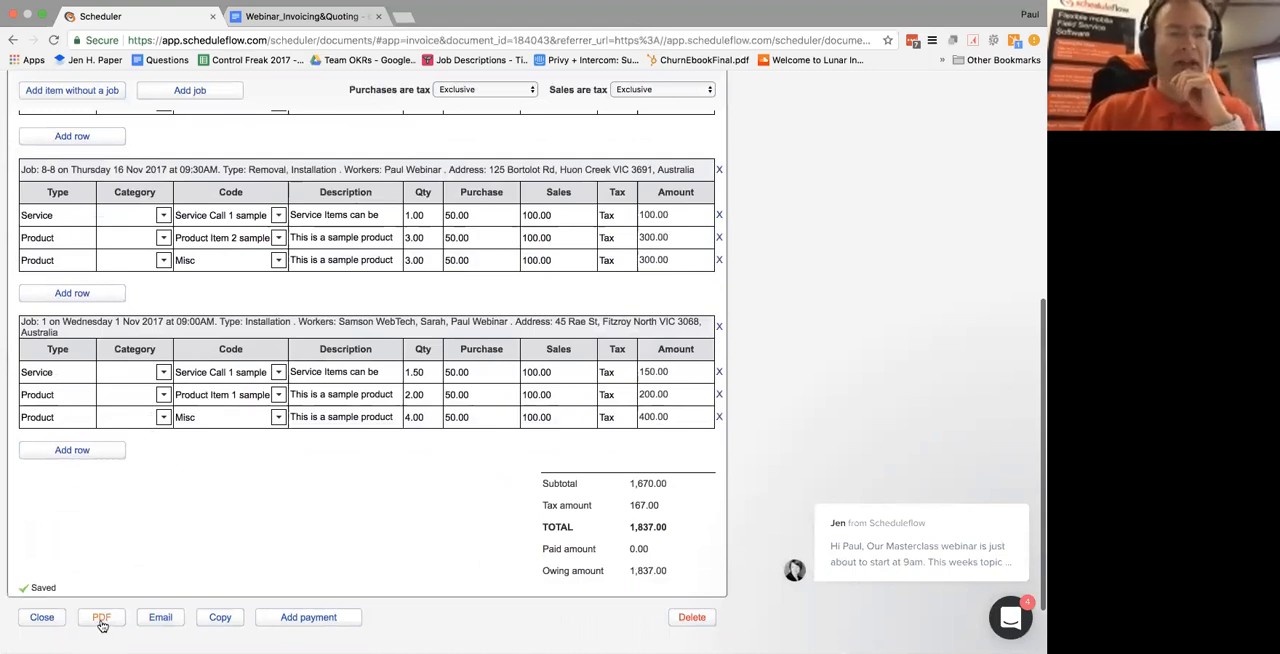
click(160, 618)
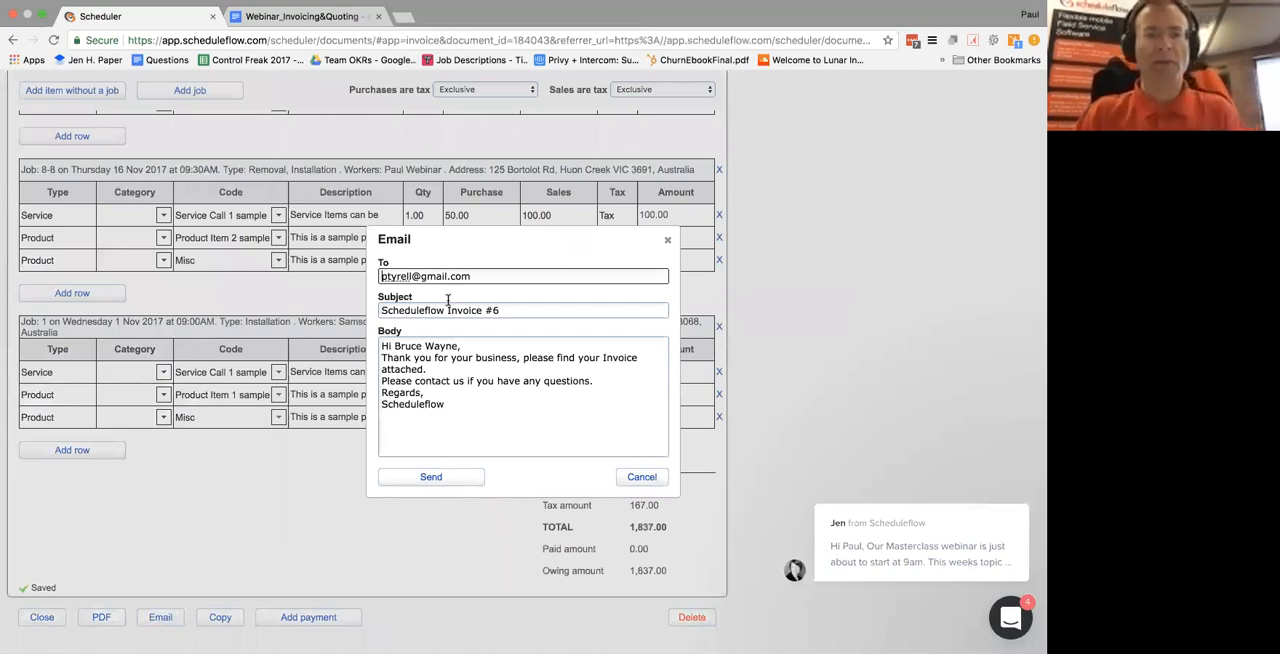
click(513, 310)
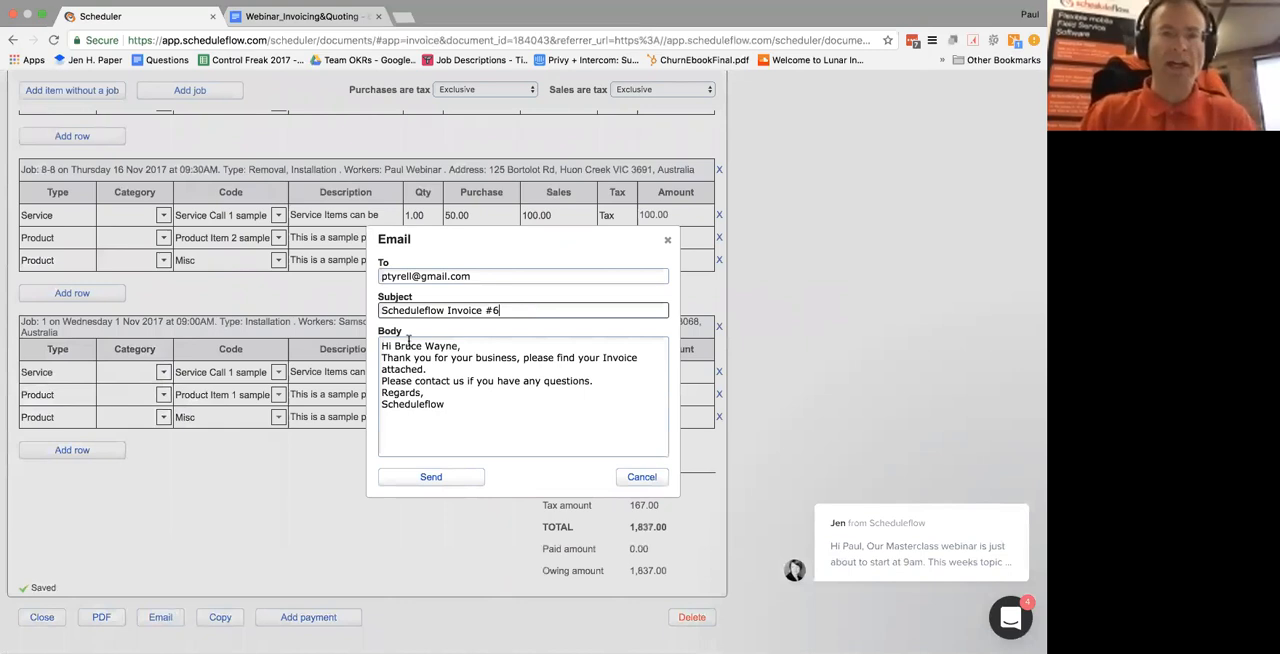
click(438, 480)
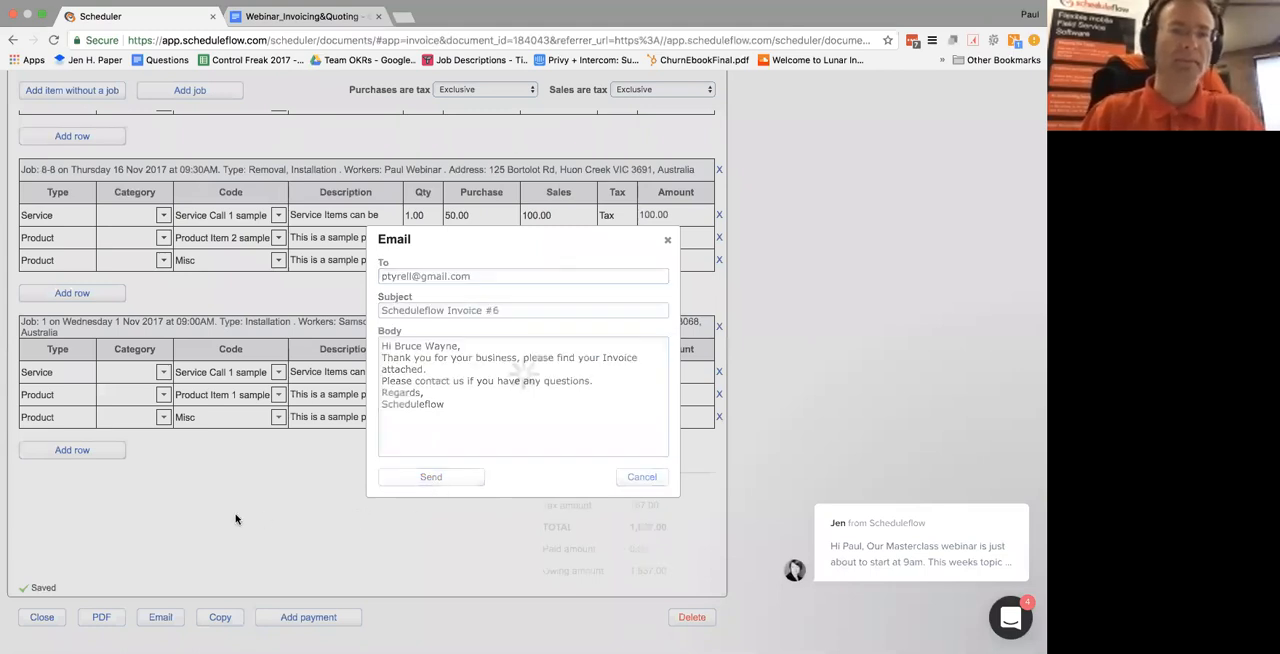
Set the invoice status to Awaiting payment and close the invoice
scroll(235, 516, up, 3)
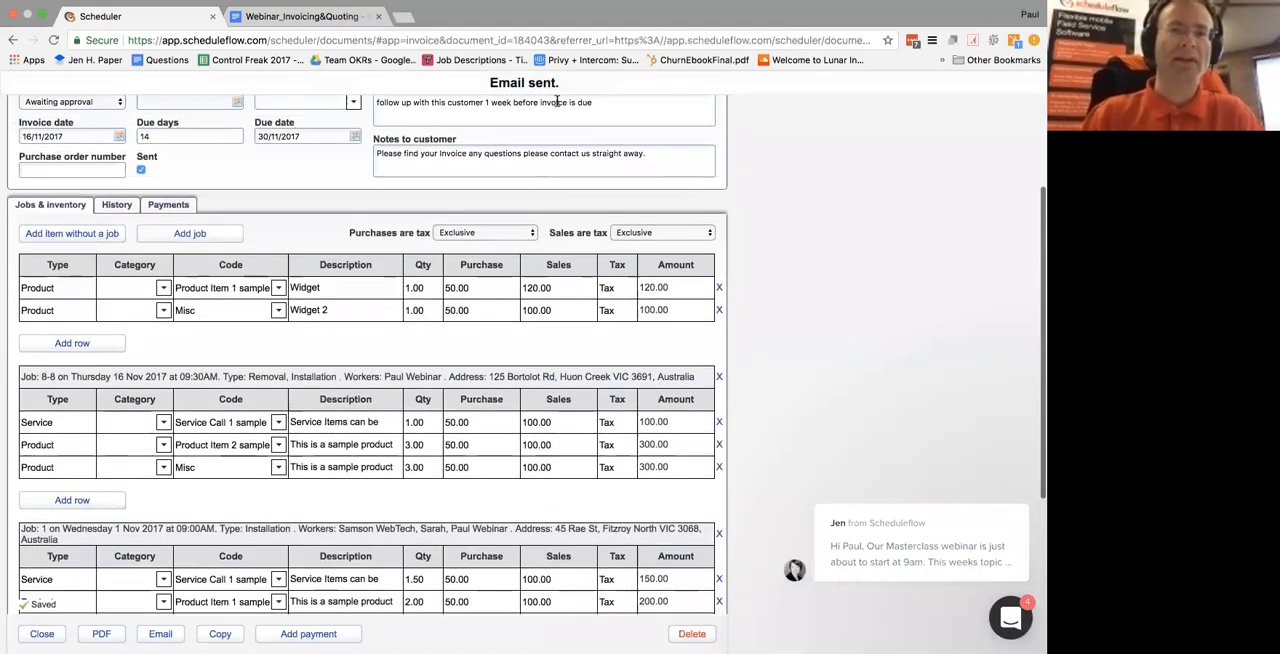
scroll(340, 185, up, 2)
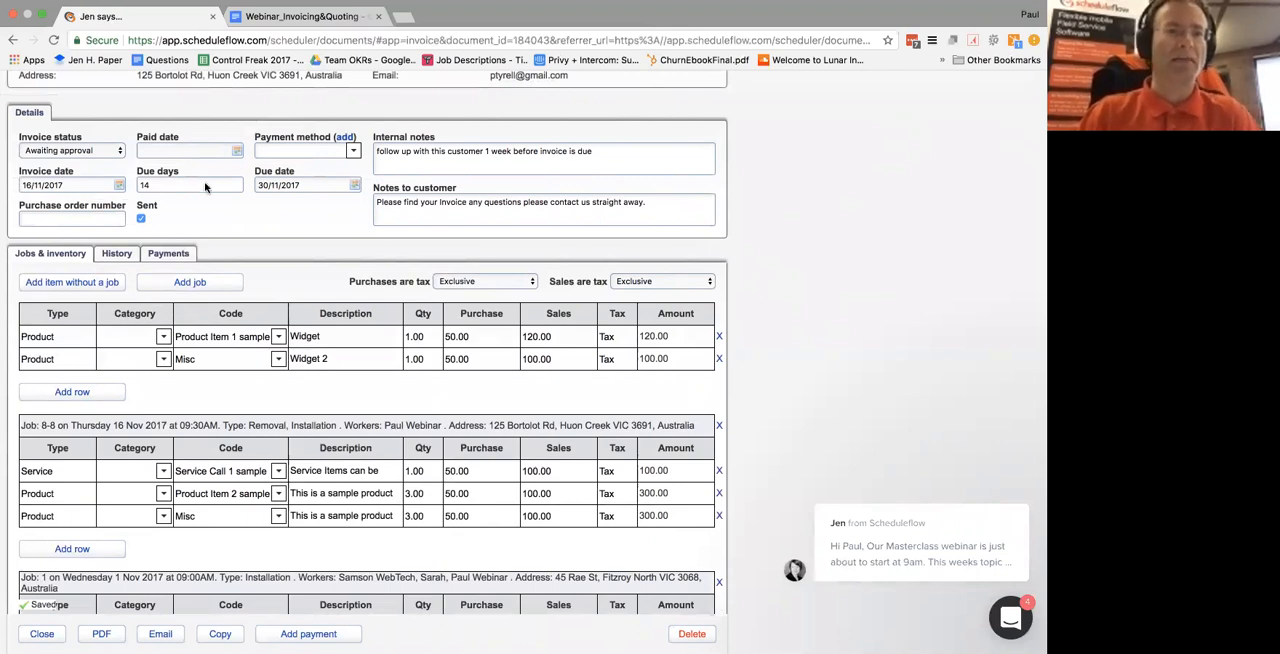
click(114, 150)
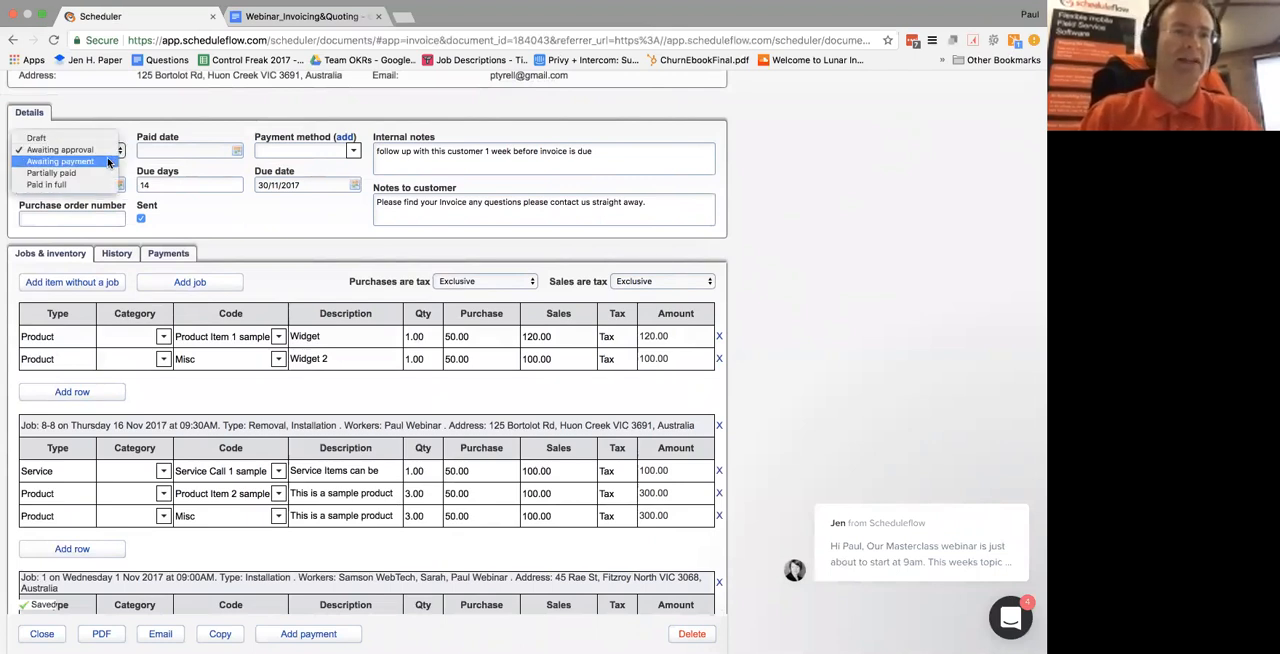
click(108, 162)
scroll(231, 236, down, 4)
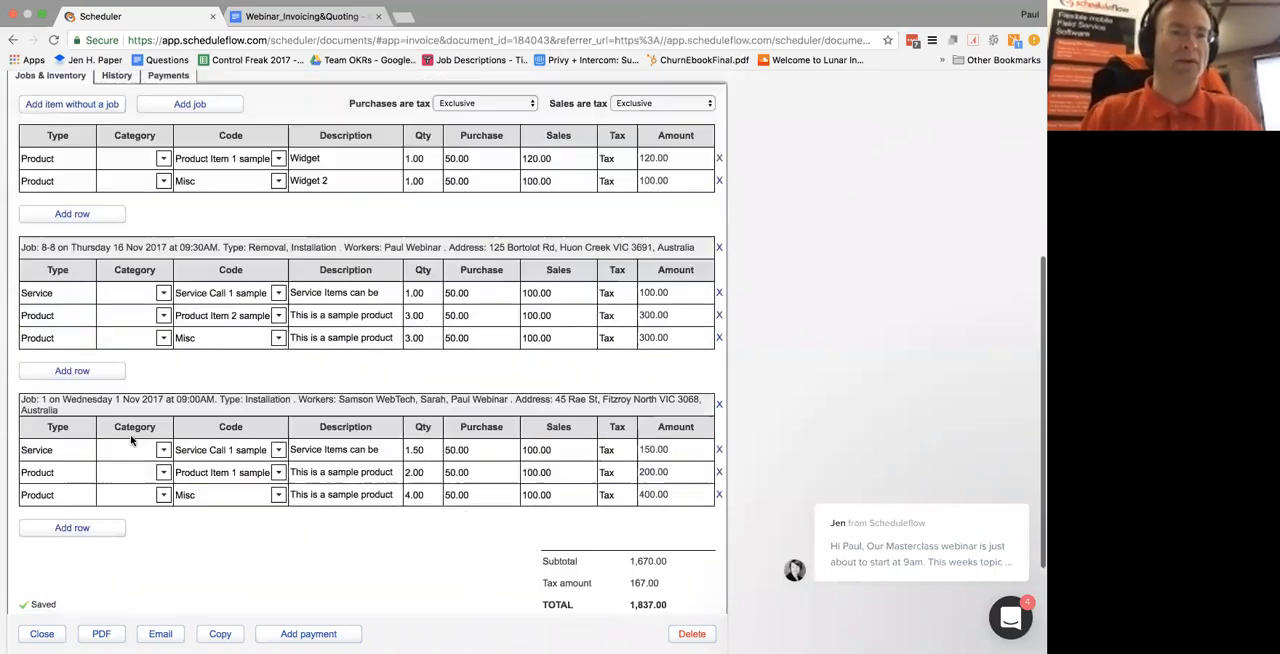
click(42, 634)
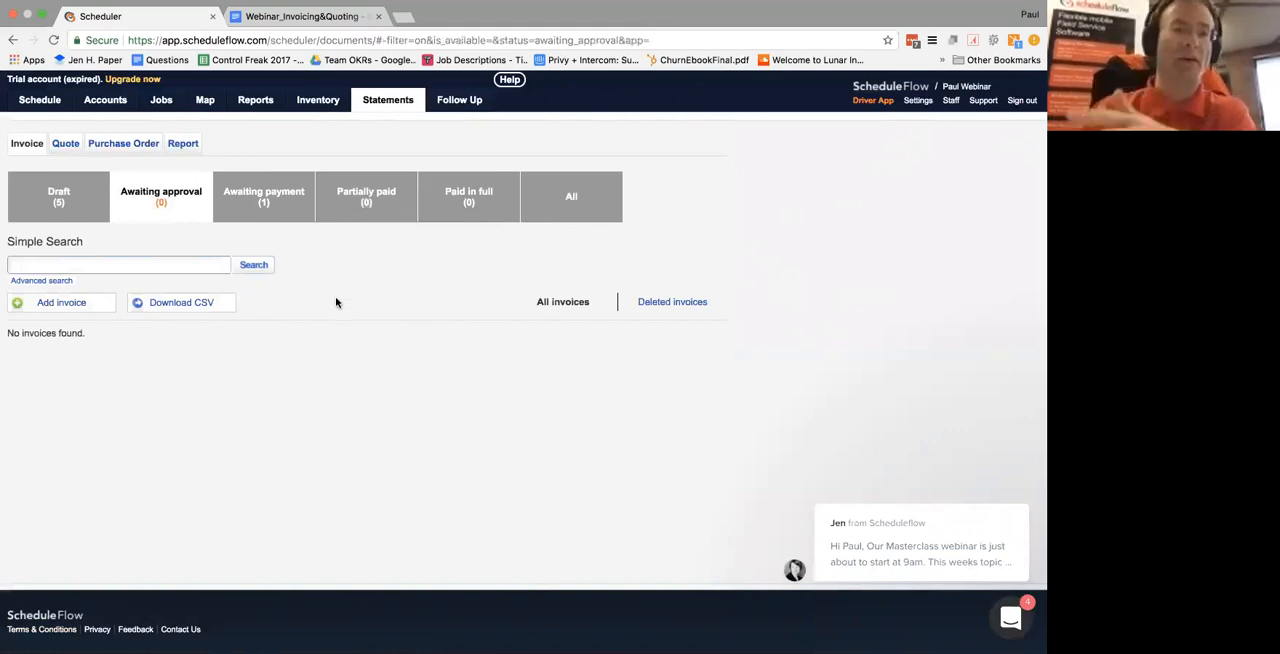
Reopen the invoice from the Awaiting payment invoices and set its status to Paid in full
click(281, 201)
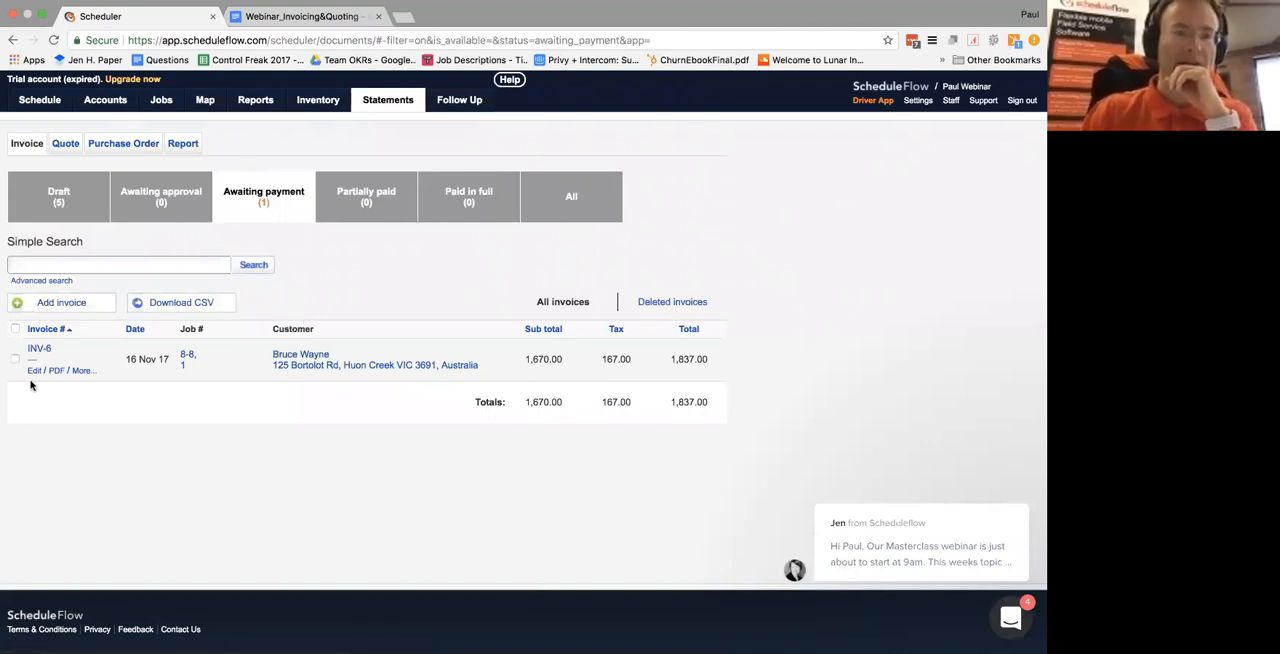
click(34, 371)
click(107, 318)
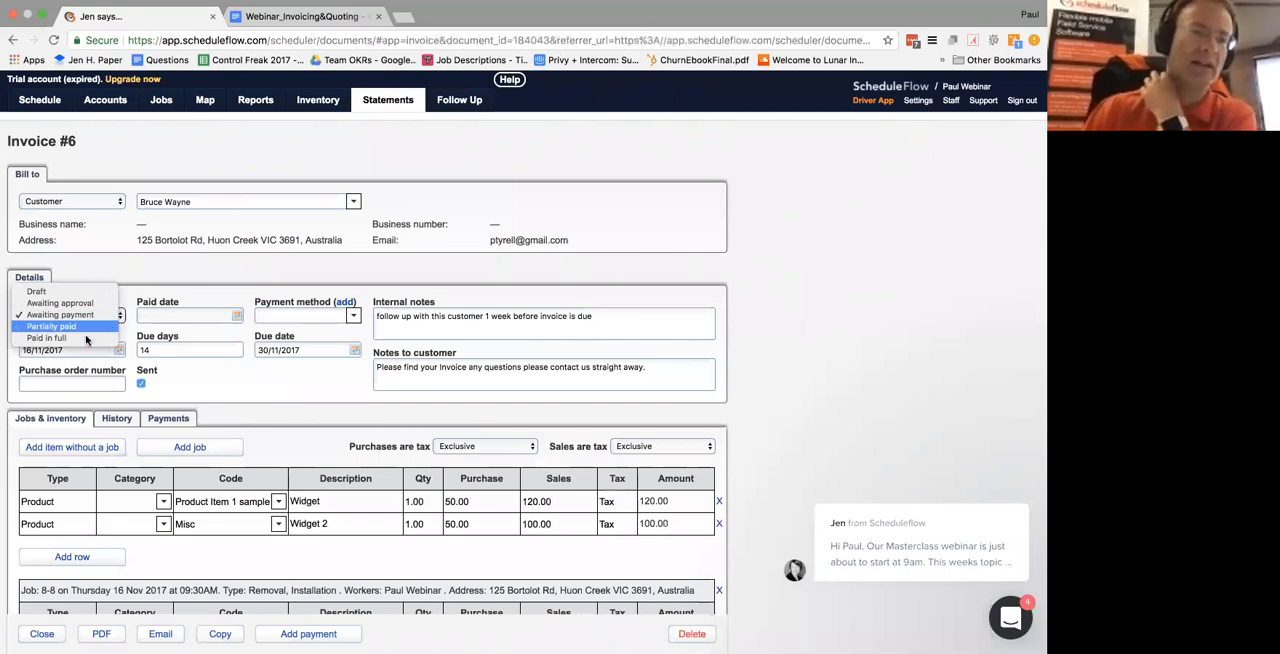
click(86, 338)
Record a payment of 1837 on the invoice with CreditCard as the payment method, and check the owing amount
scroll(160, 365, down, 2)
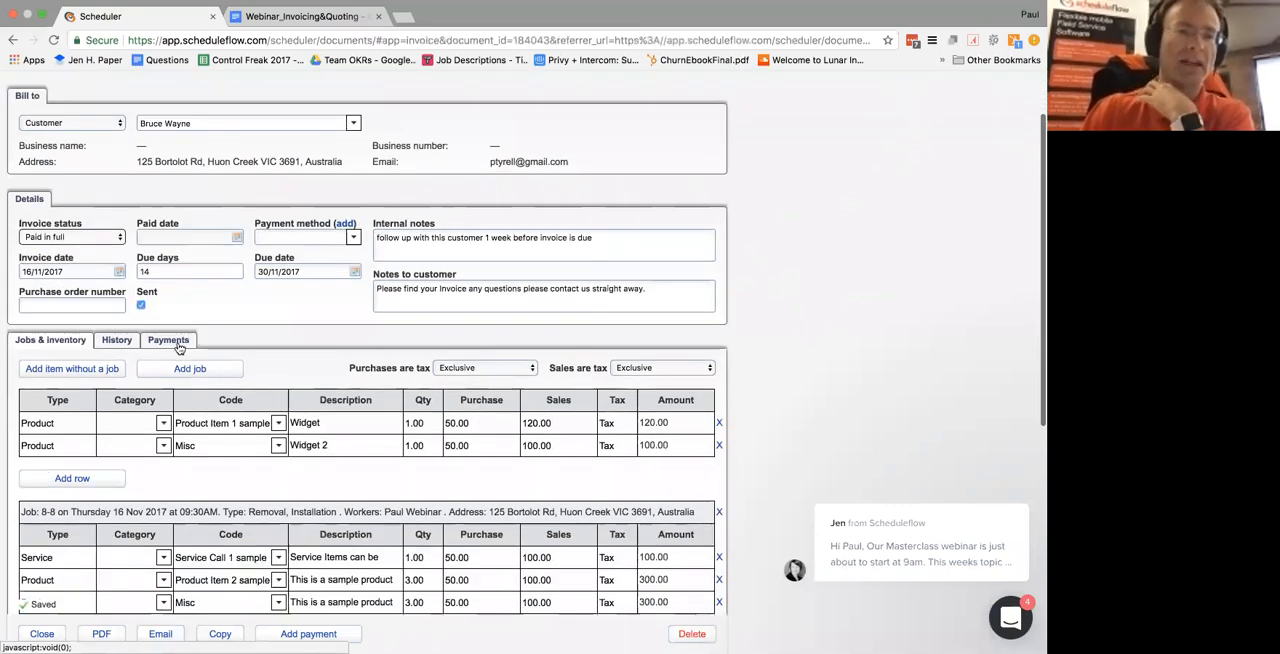
click(177, 343)
click(73, 416)
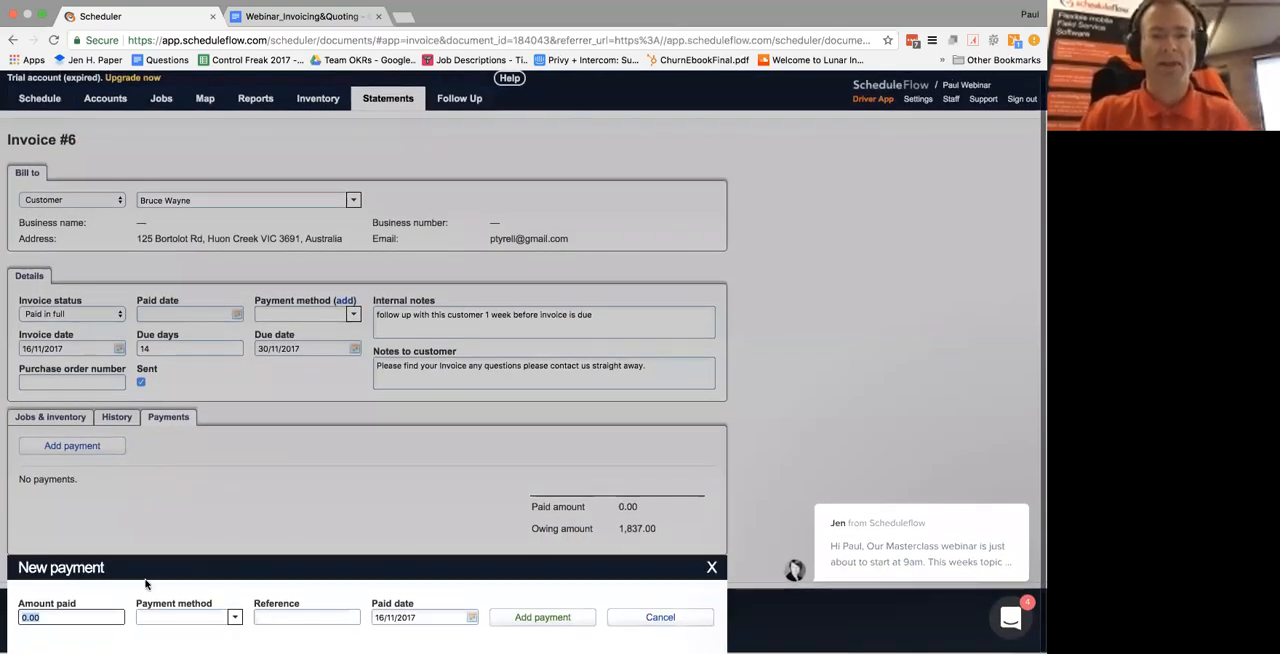
text(1837)
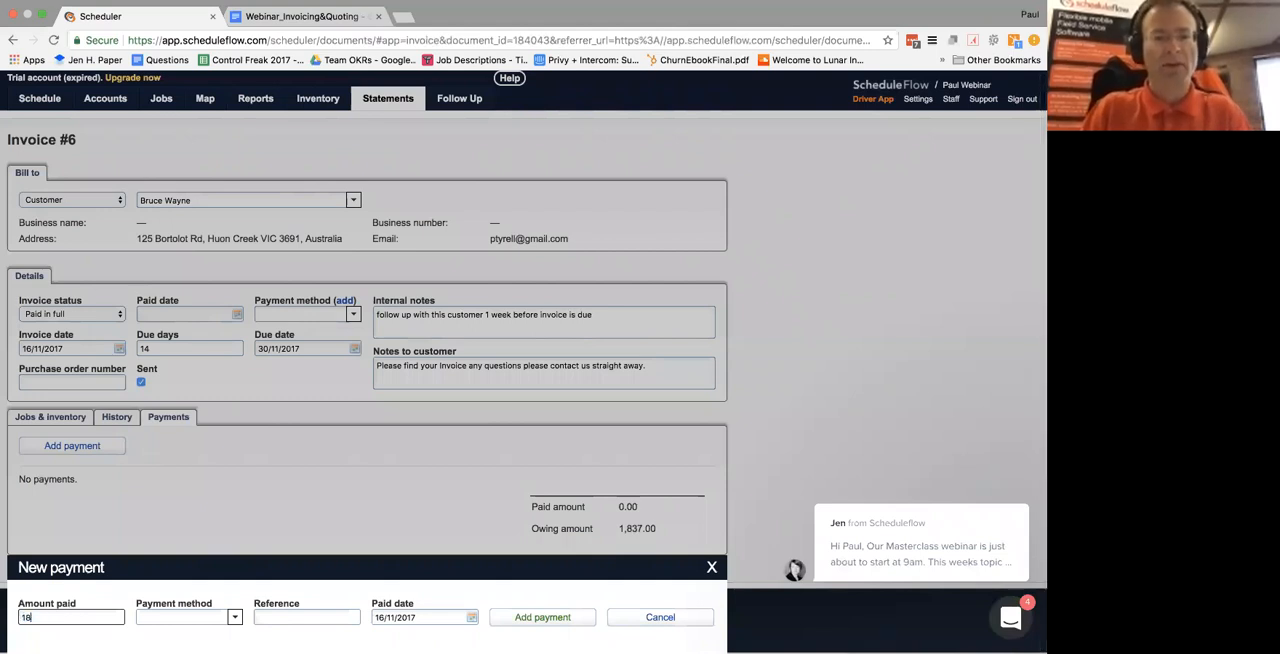
click(234, 617)
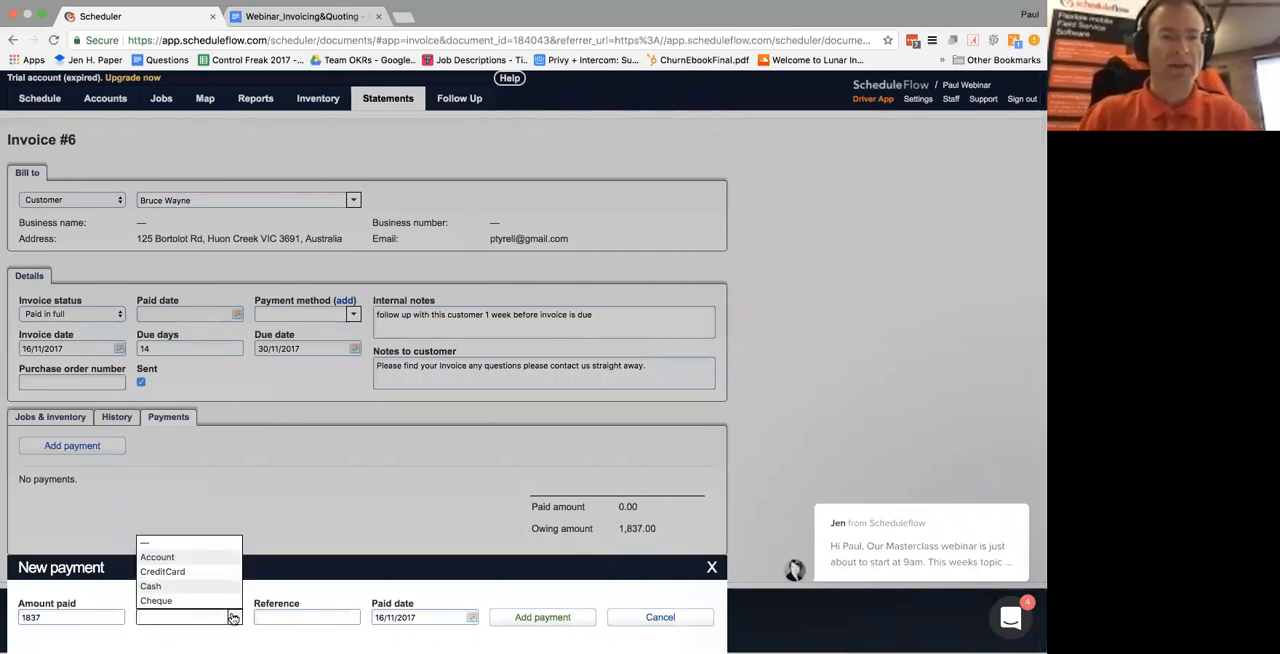
click(195, 571)
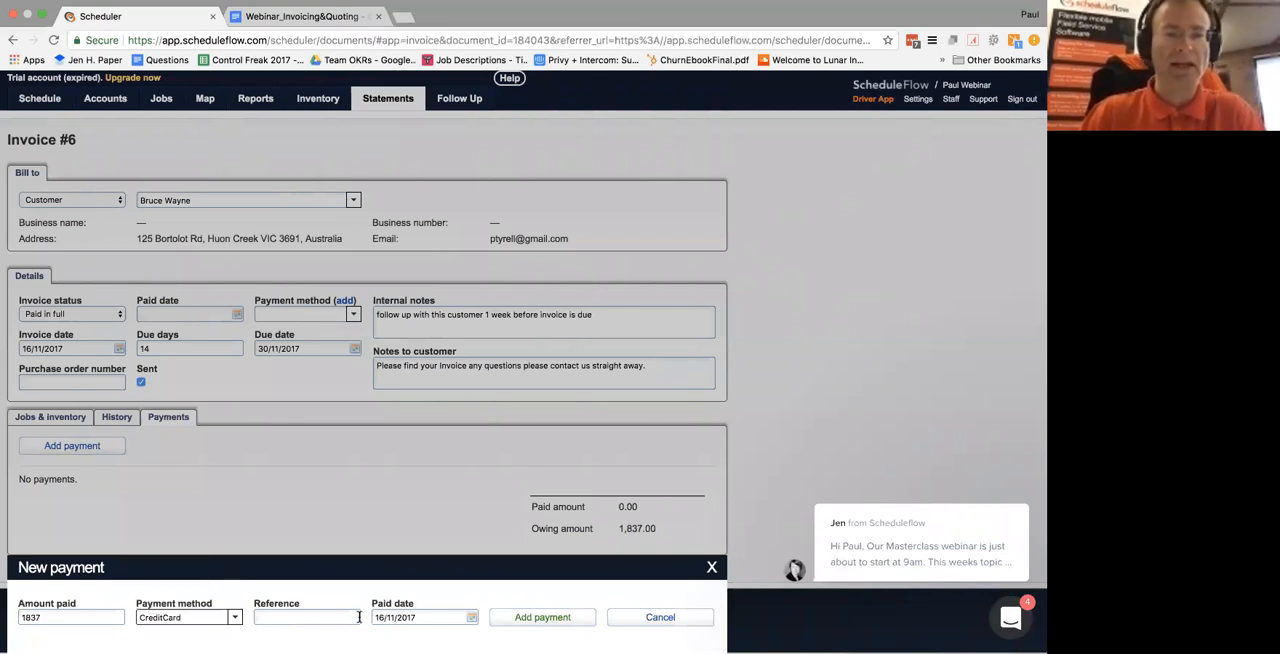
click(544, 619)
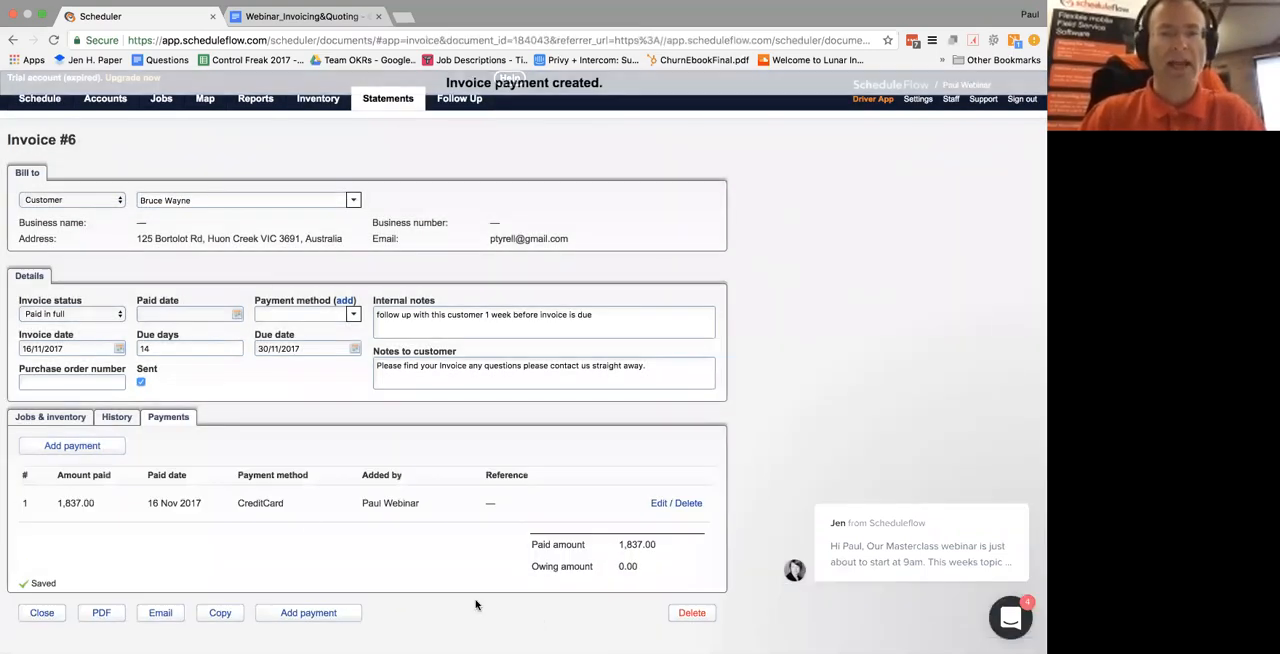
double_click(630, 567)
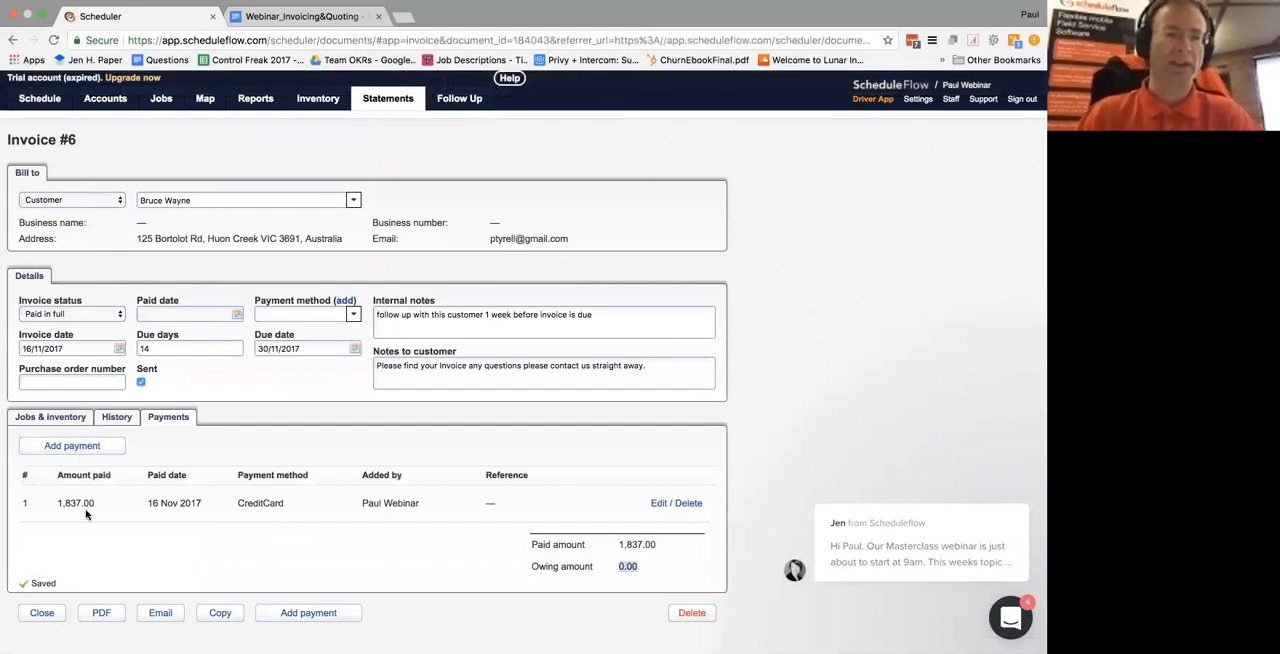
Open the invoice as a PDF, review its header and job line items in Preview, and return to Chrome
click(103, 614)
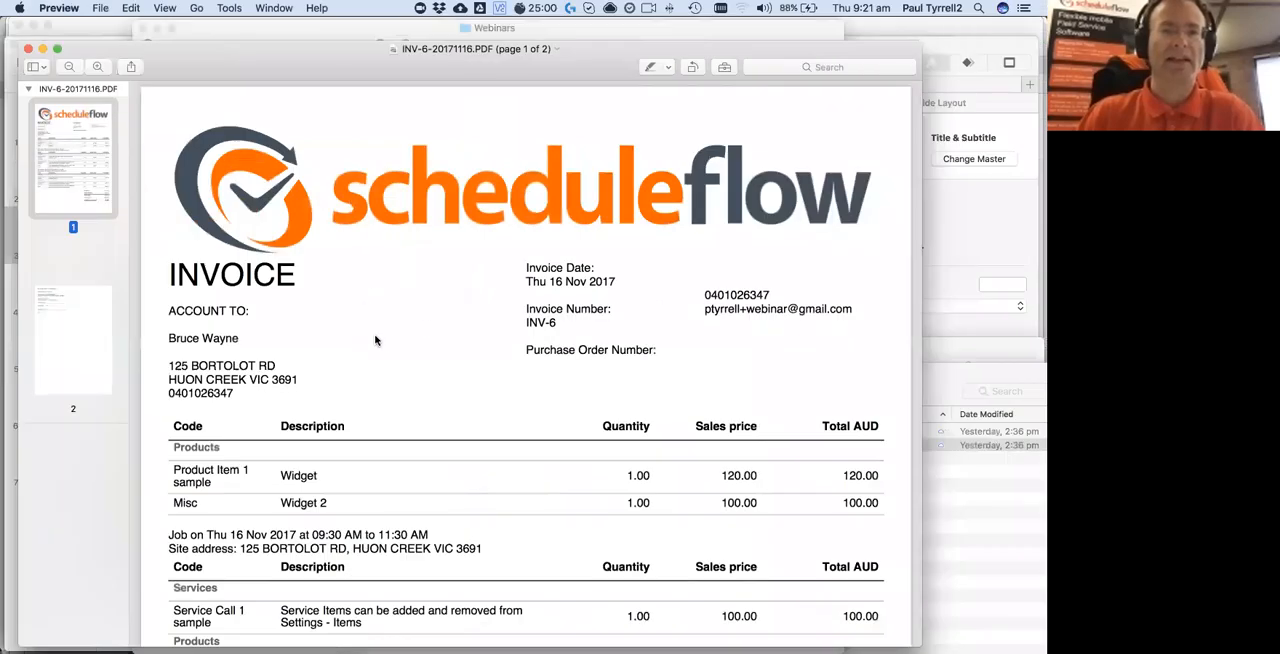
scroll(378, 302, down, 10)
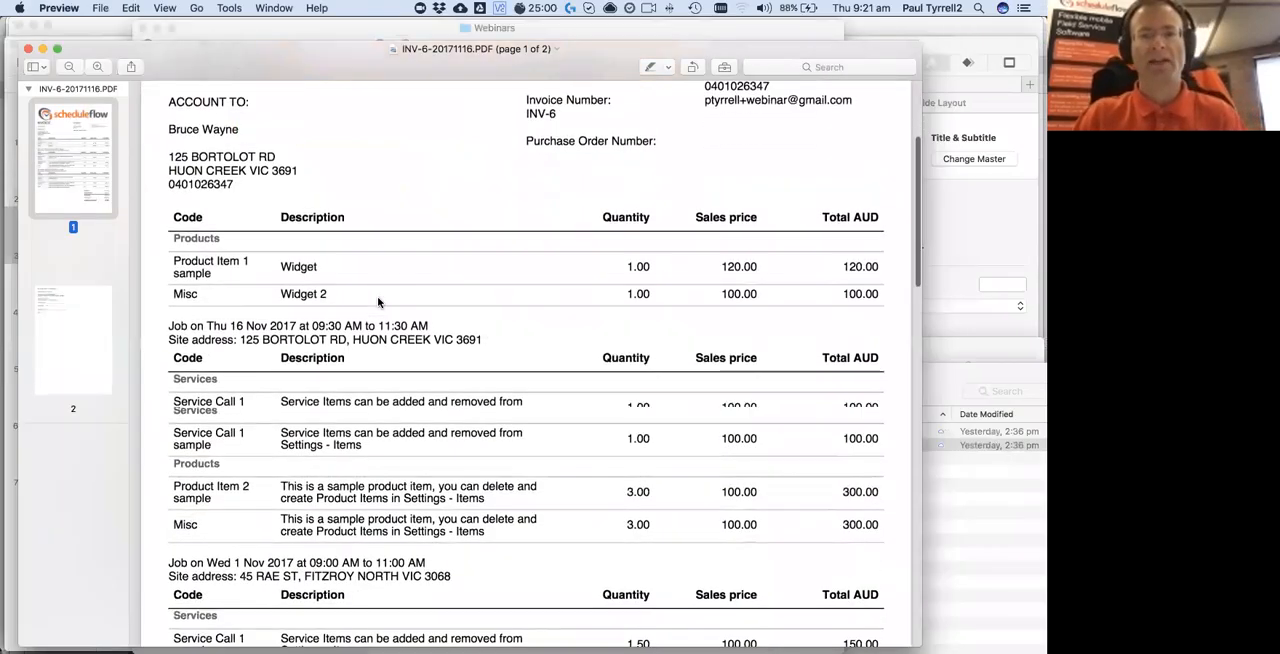
scroll(378, 302, down, 8)
double_click(843, 440)
key(super+Tab)
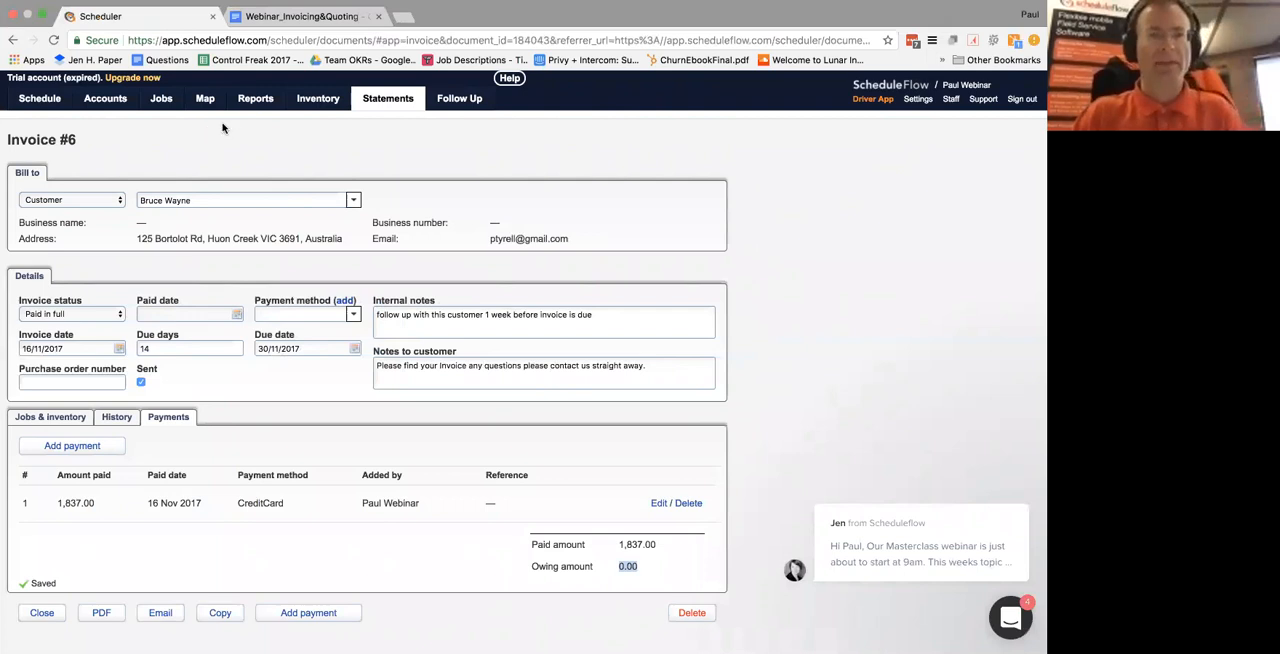
Set the status of the 9:30 a.m. Huon Creek job 8-8 to Scheduled on the 16 November schedule
key(ctrl+Tab)
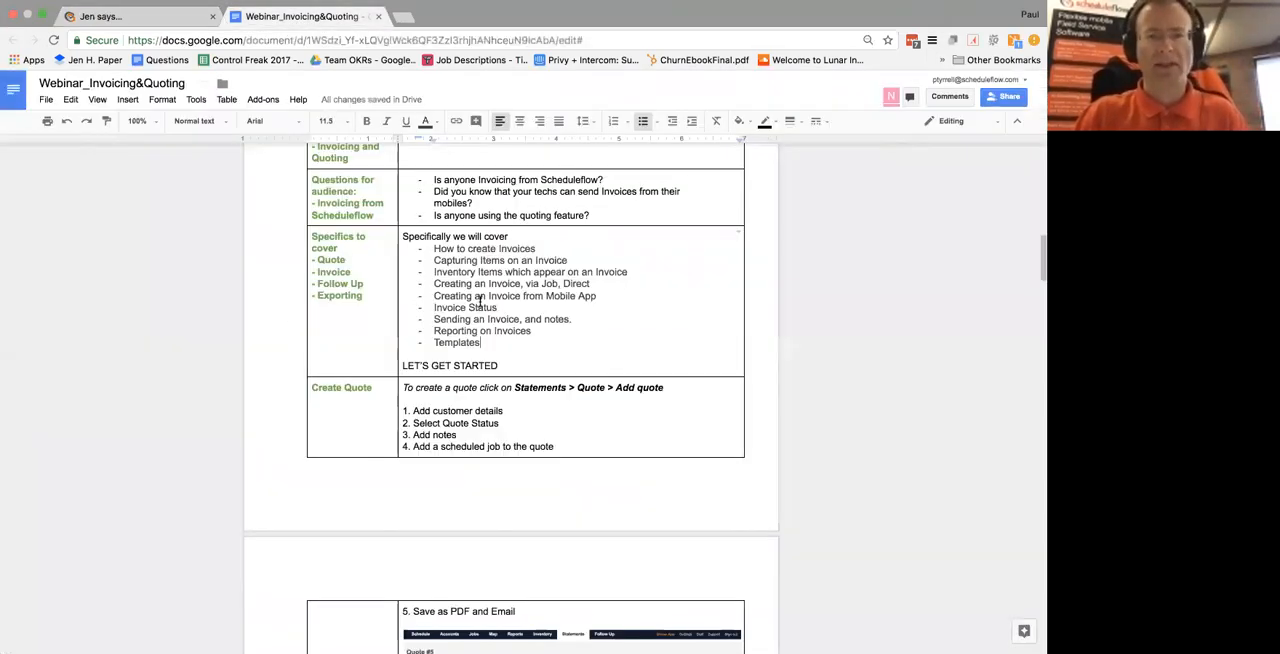
click(165, 16)
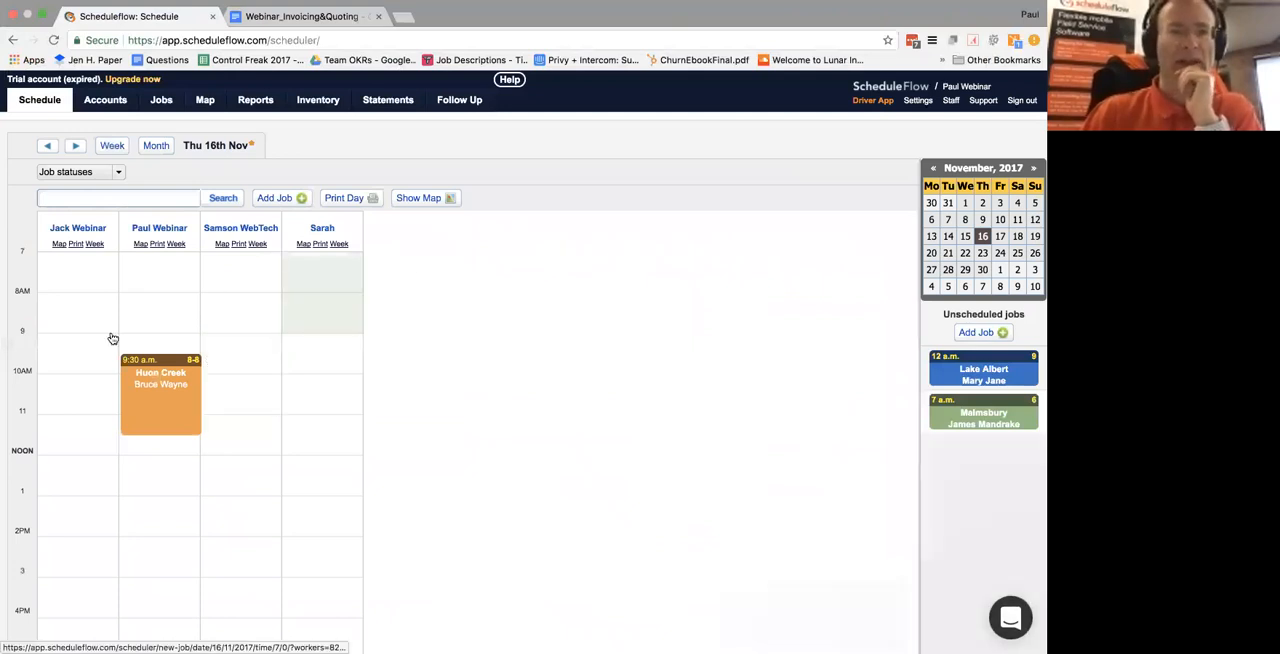
mouse_move(148, 385)
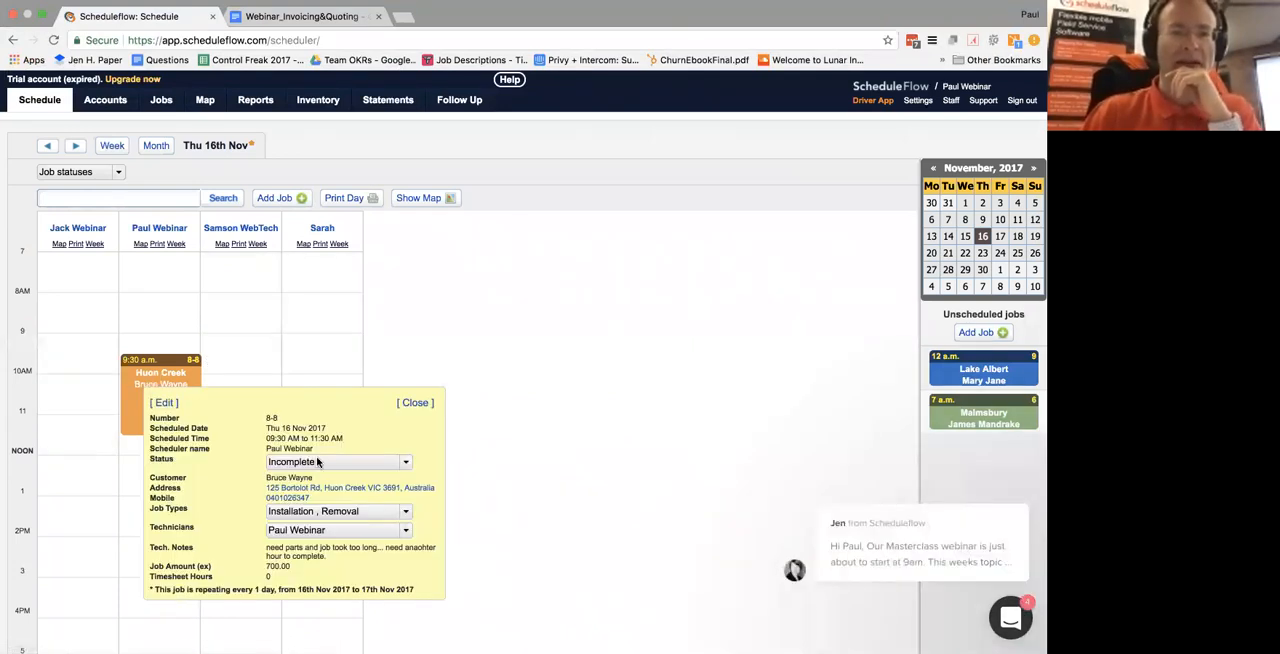
click(318, 461)
click(311, 343)
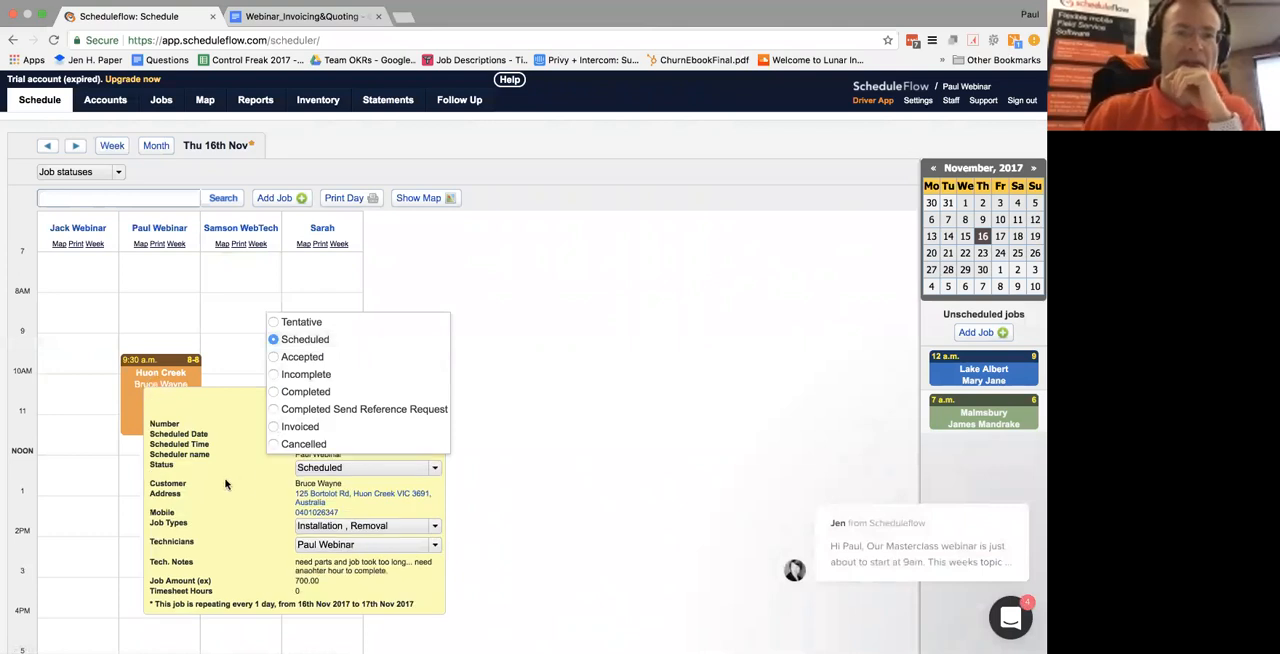
click(376, 404)
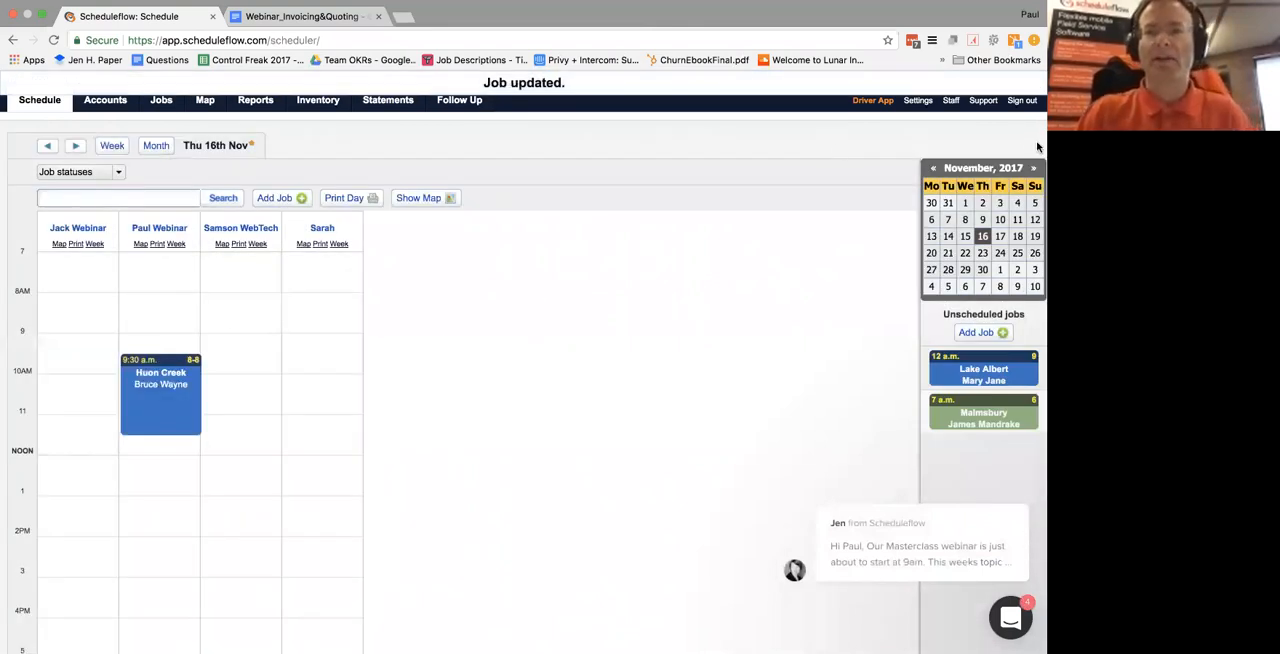
Open job 8-8 from the daily jobs for Thu Nov 16 in the Driver App and expand its hours and products
click(877, 102)
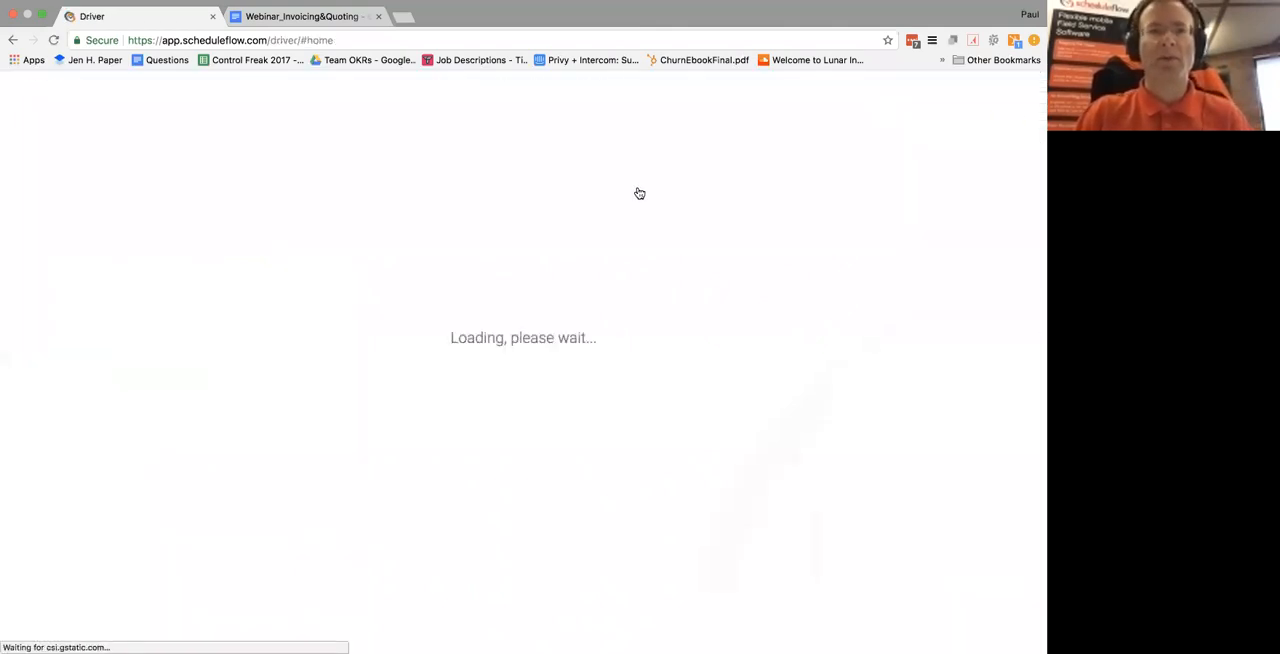
click(85, 283)
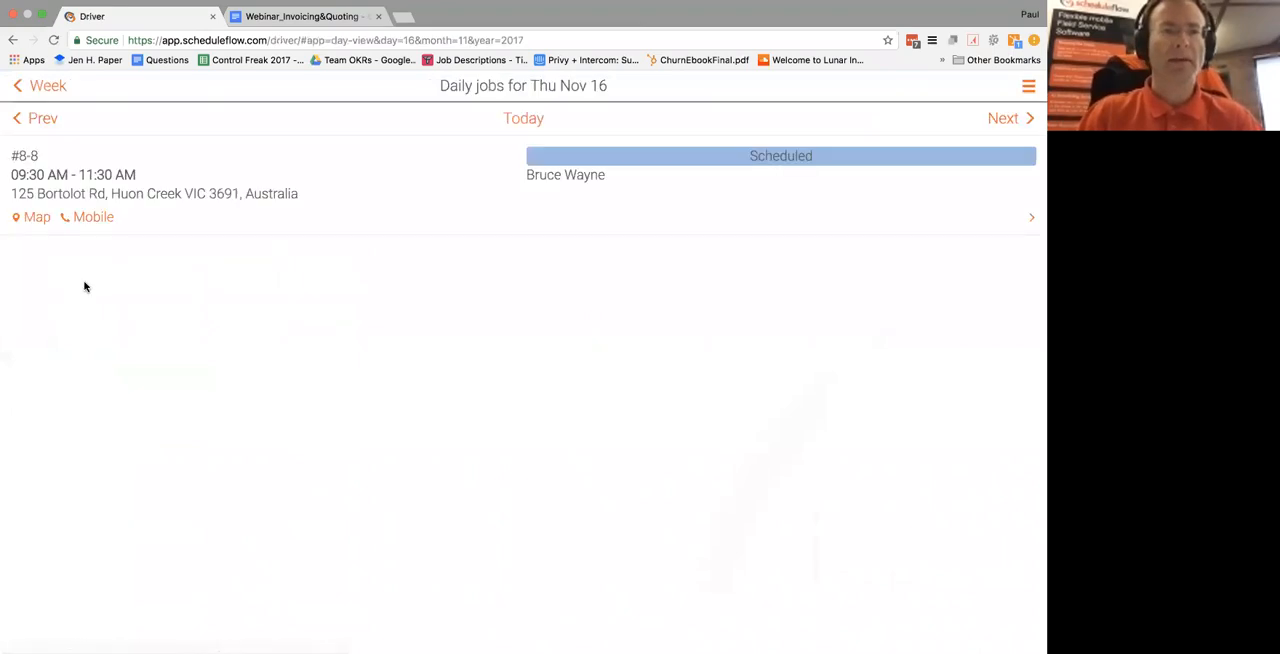
click(136, 195)
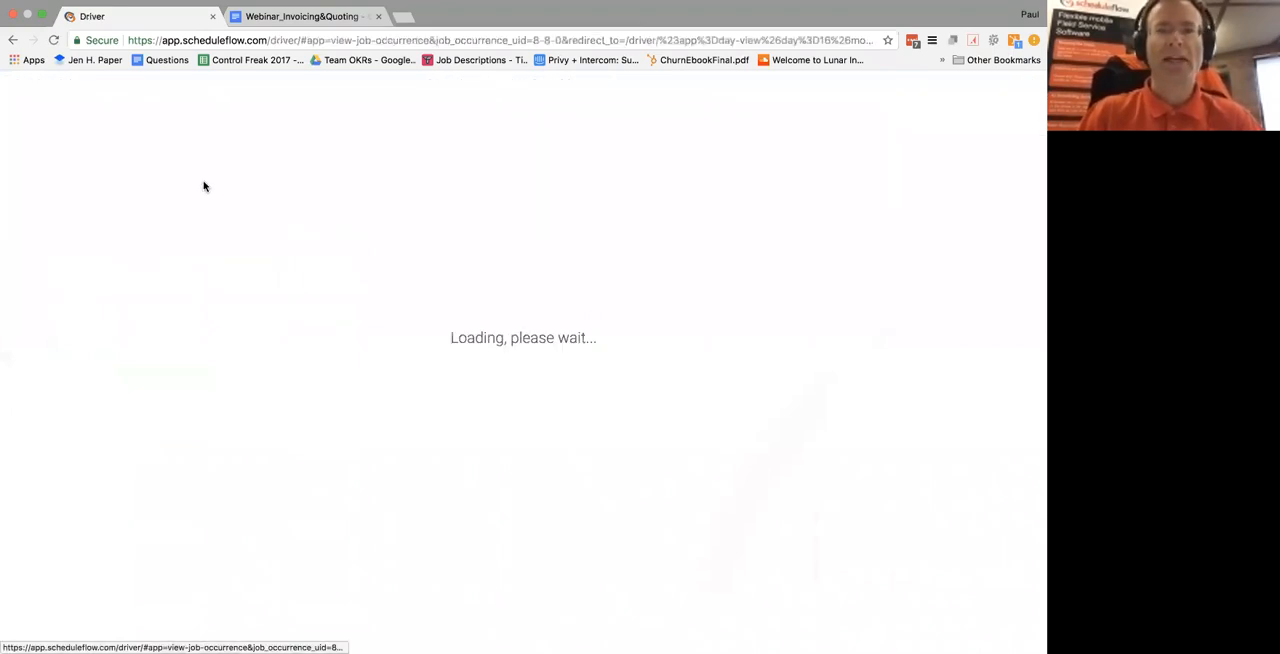
scroll(356, 291, down, 5)
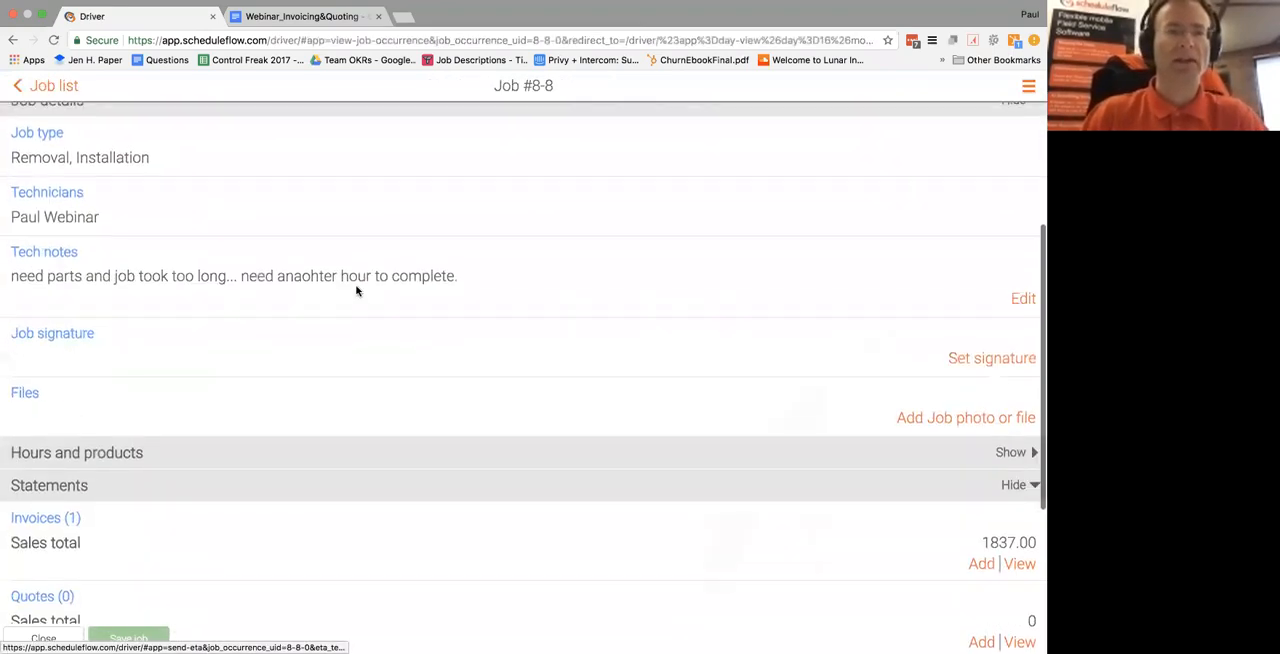
scroll(356, 291, down, 3)
click(1010, 234)
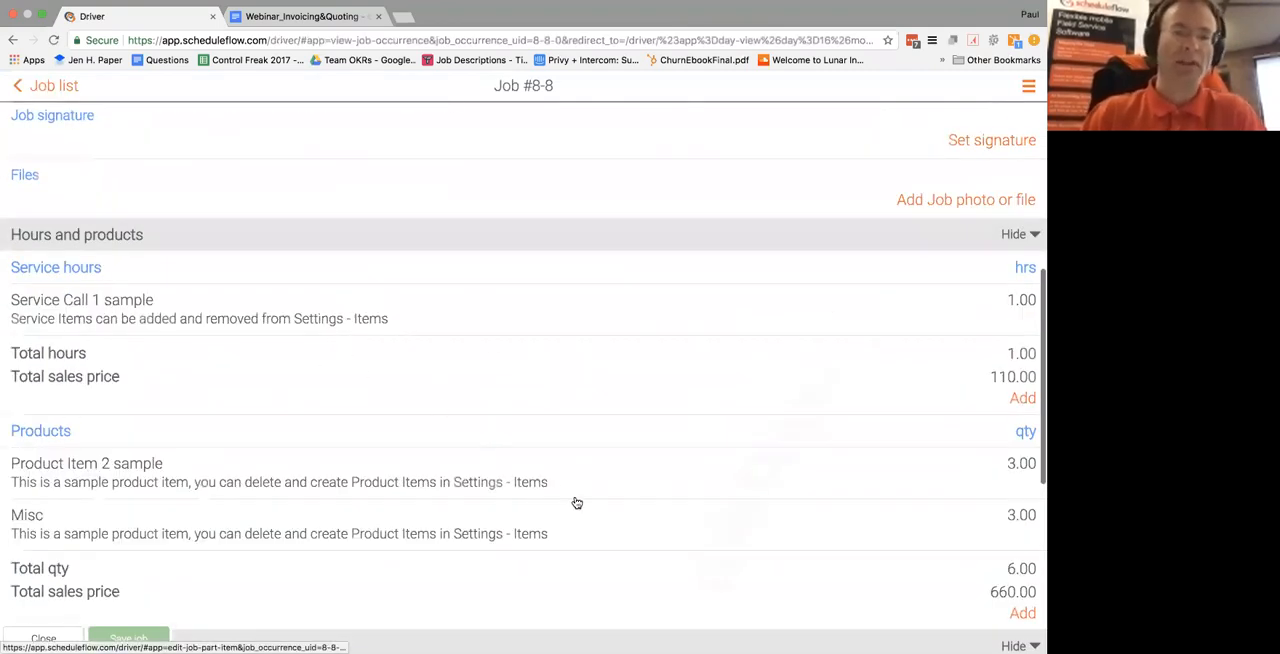
scroll(570, 500, down, 2)
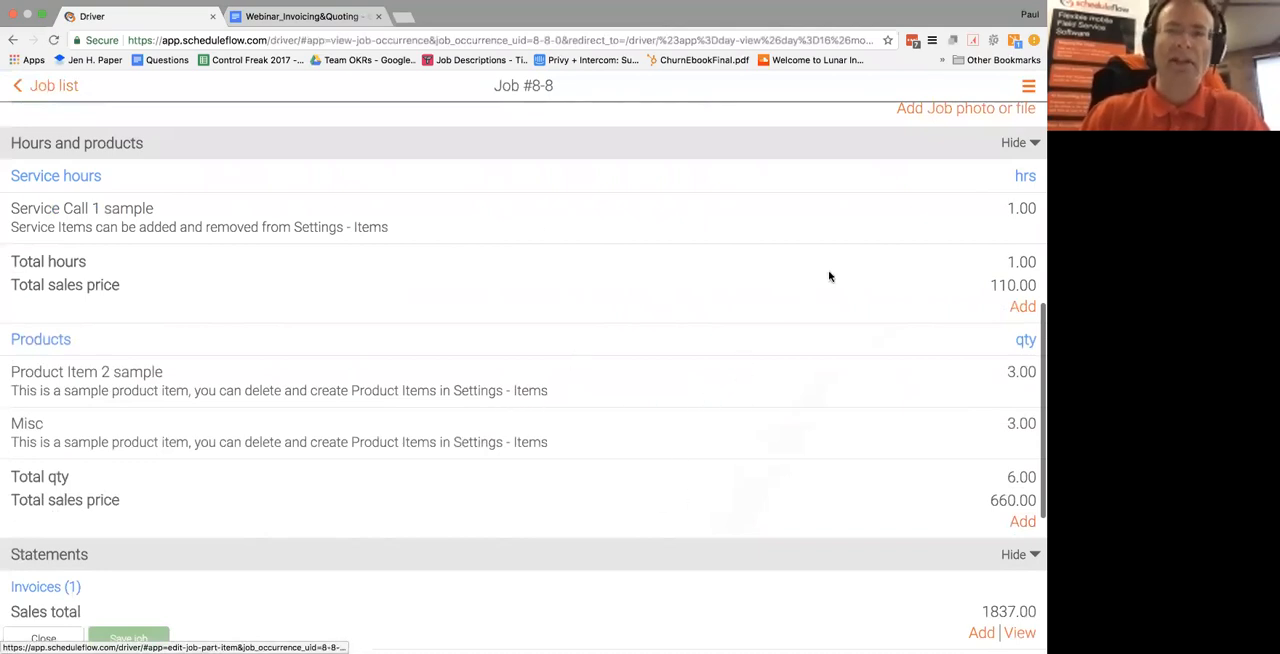
Add the product item Misc to job 8-8 with a quantity of 2 and save it
click(1020, 523)
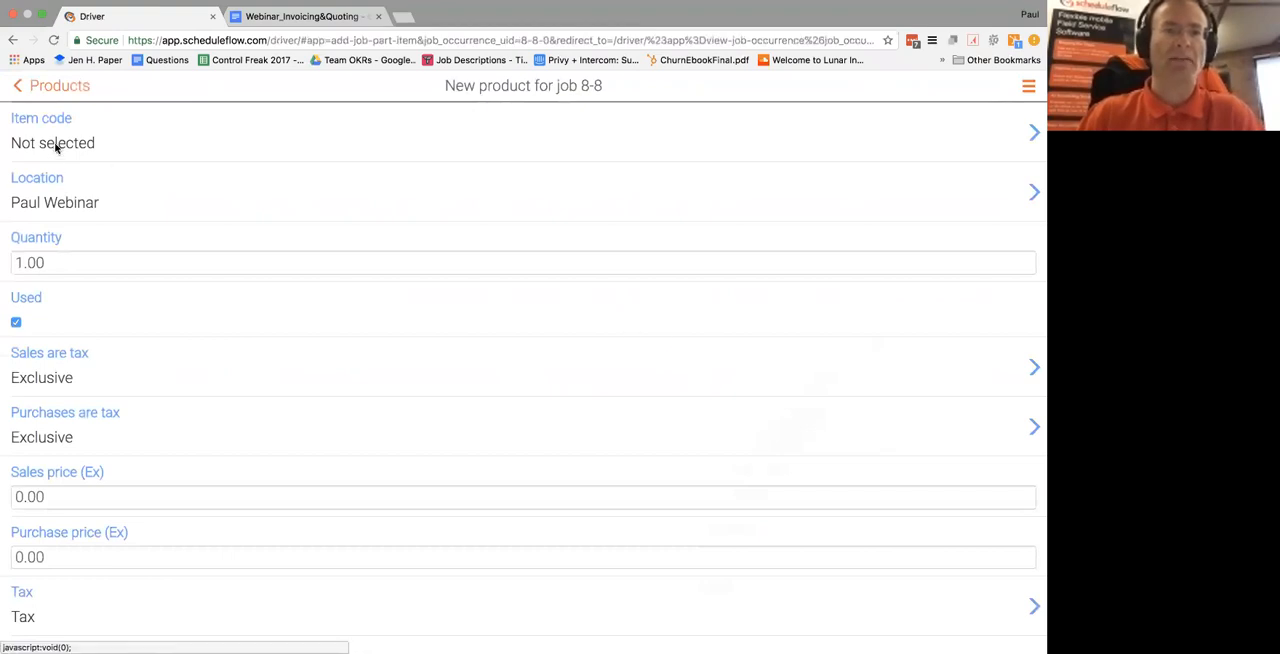
click(56, 150)
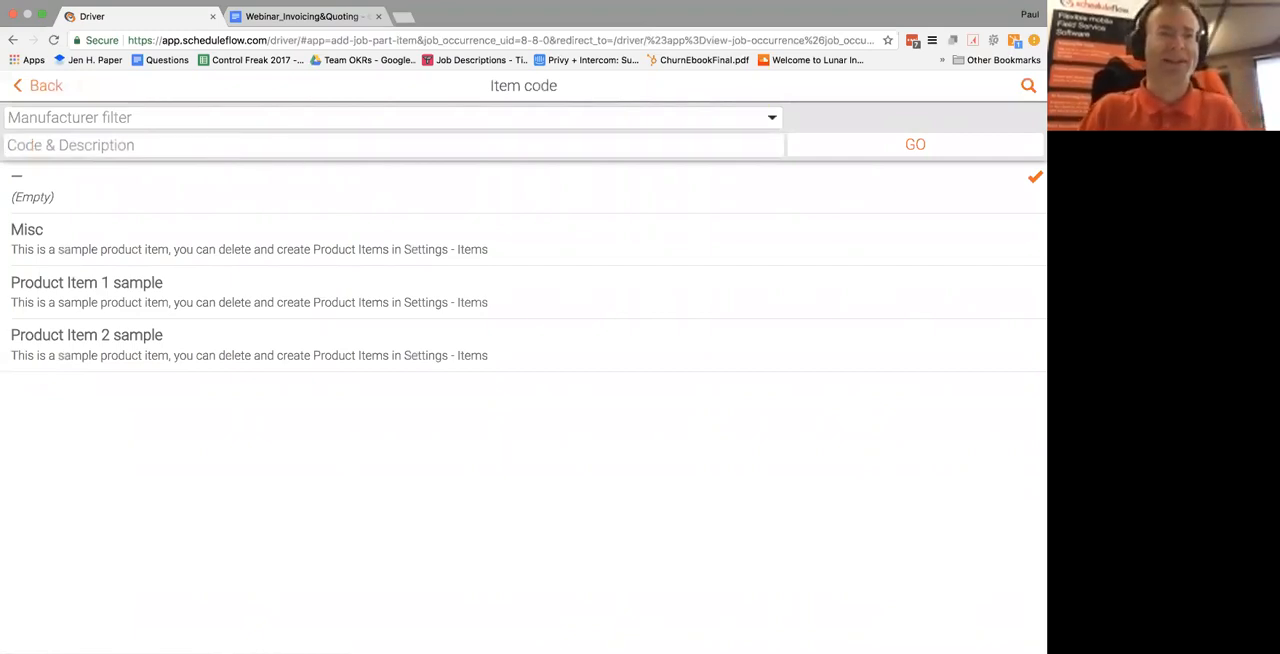
text(misc)
click(878, 144)
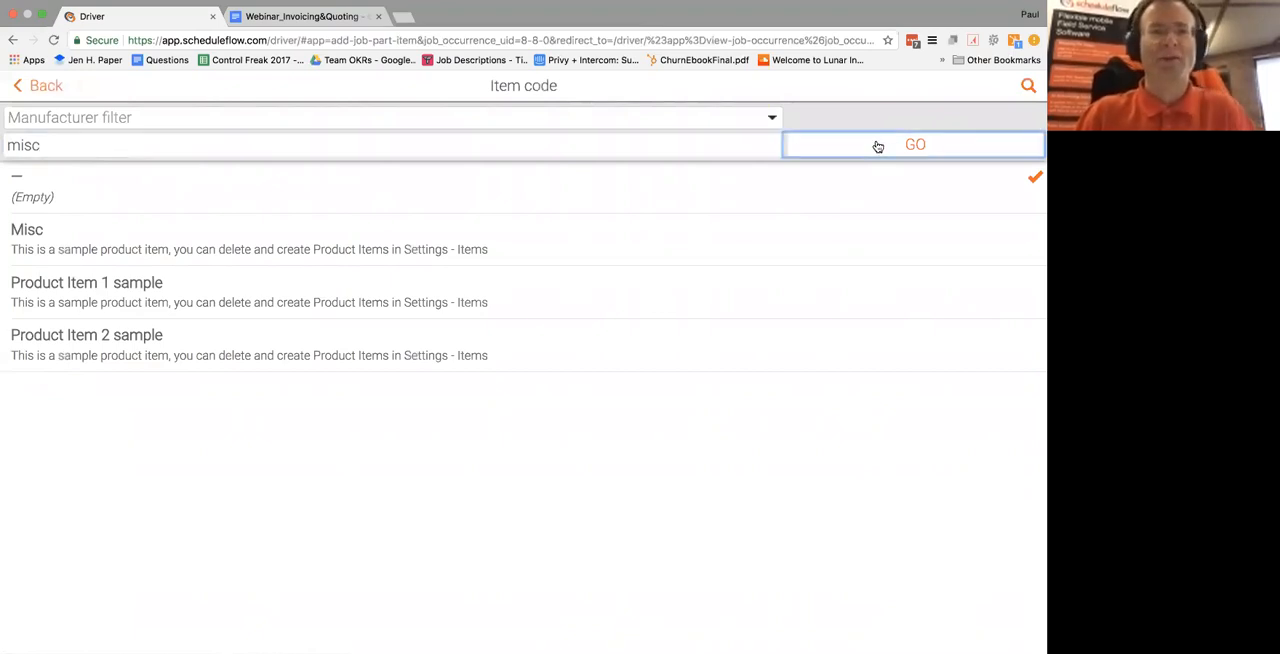
click(400, 252)
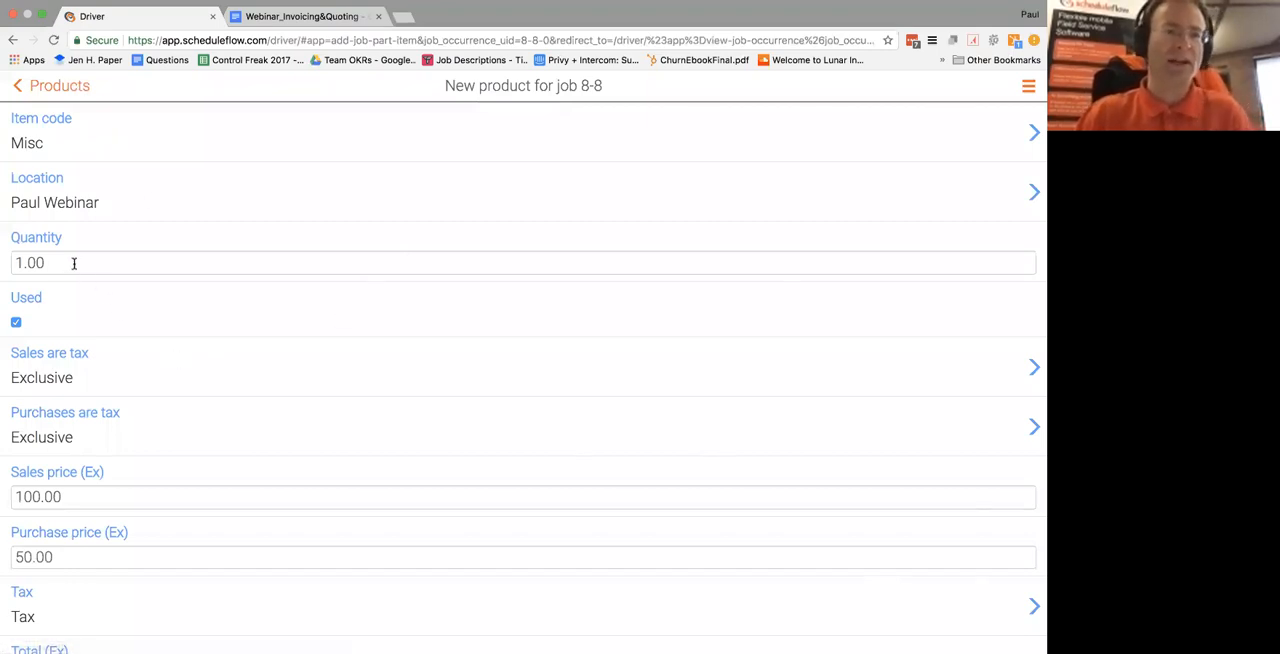
drag(73, 263, 4, 260)
text(2)
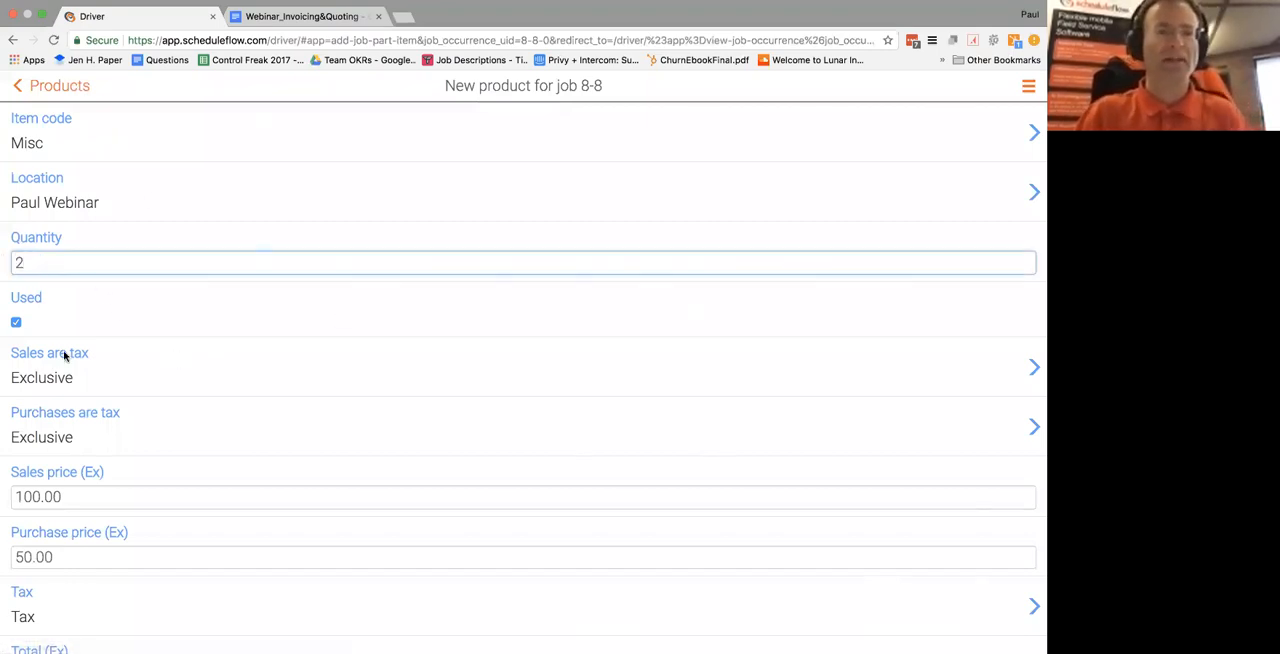
scroll(127, 276, down, 2)
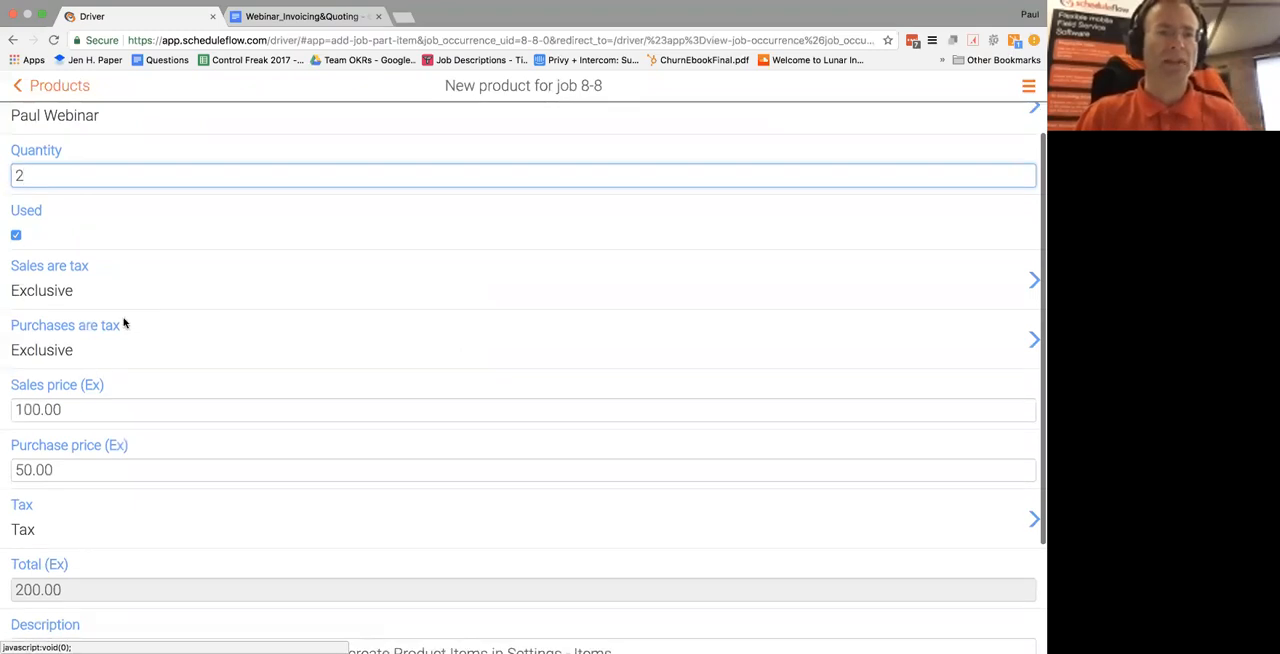
scroll(124, 323, down, 2)
scroll(100, 337, down, 1)
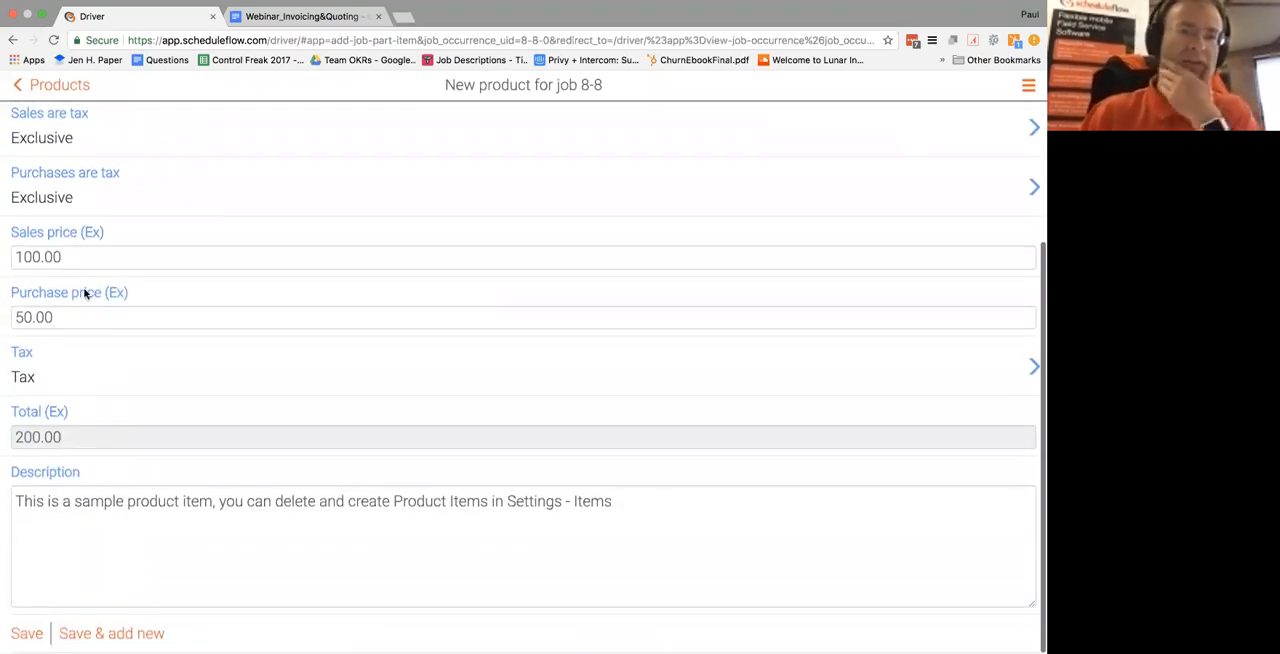
click(27, 635)
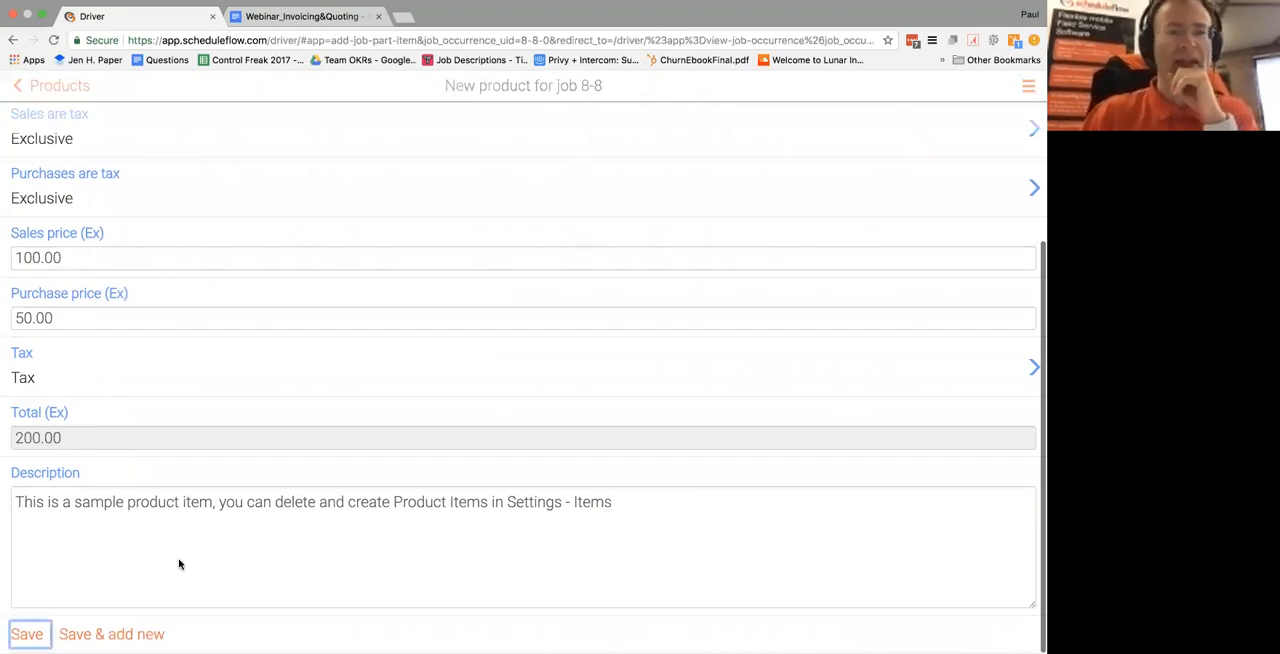
Create a new invoice from the statements of job 8-8
scroll(301, 443, down, 1)
scroll(301, 443, down, 15)
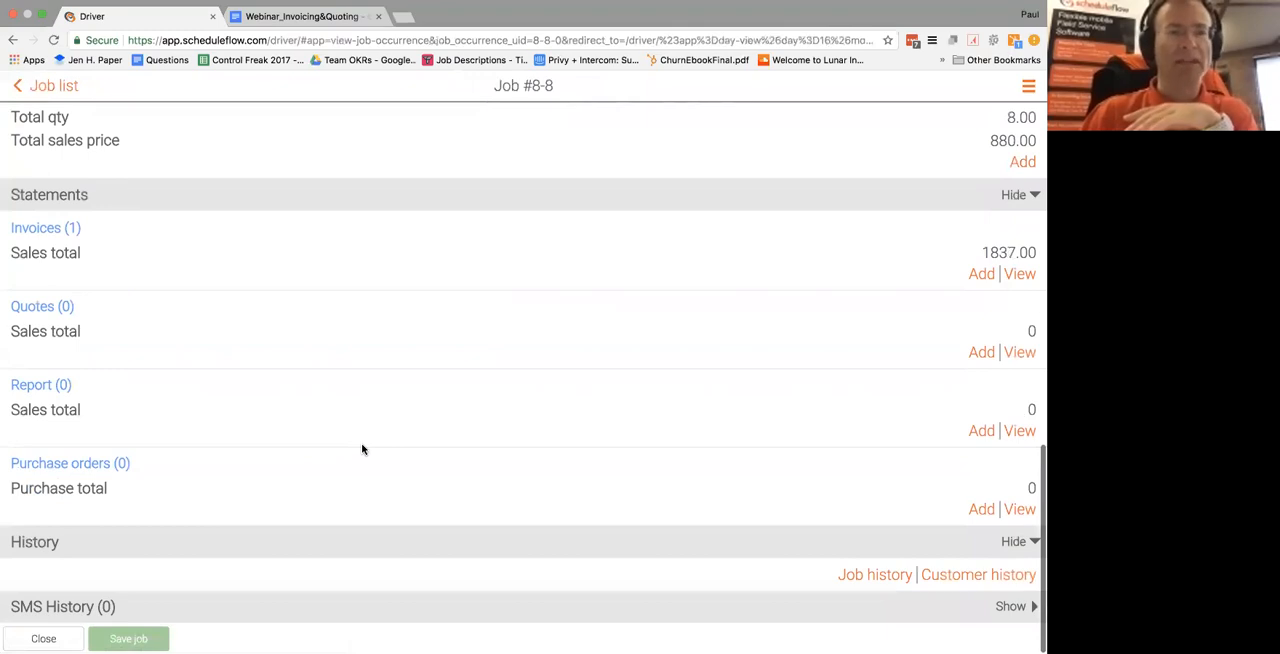
click(983, 275)
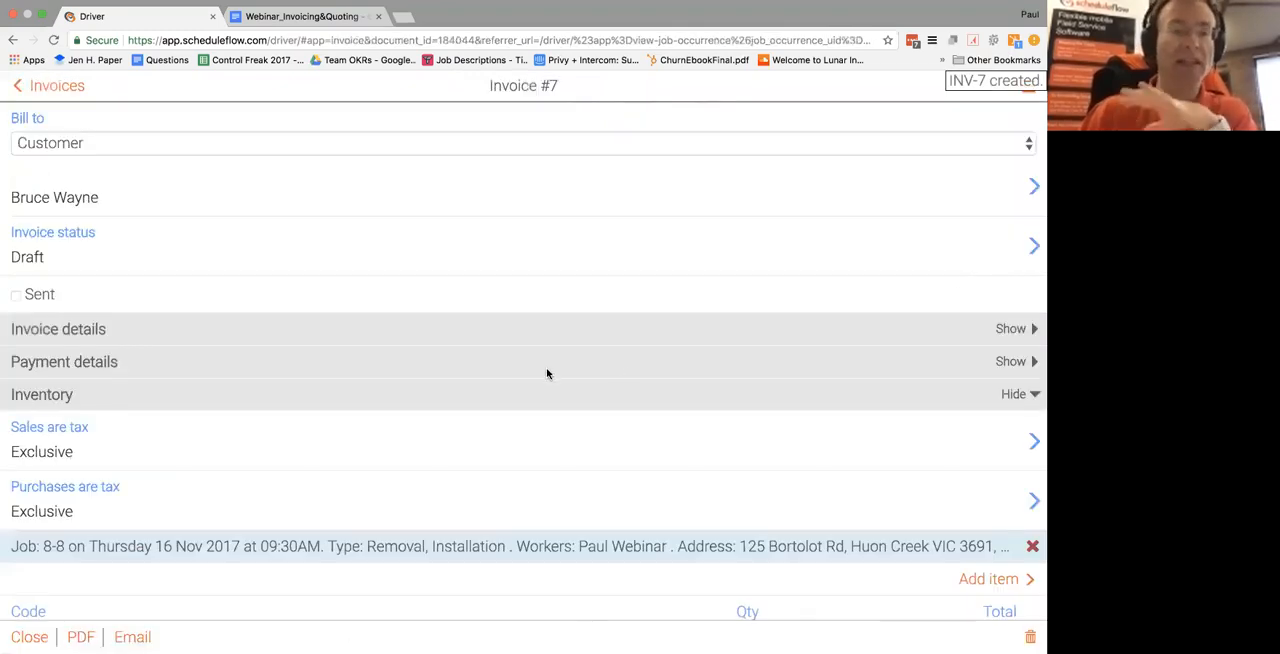
Take the browser out of full screen and set the new invoice's status to Awaiting payment
click(40, 16)
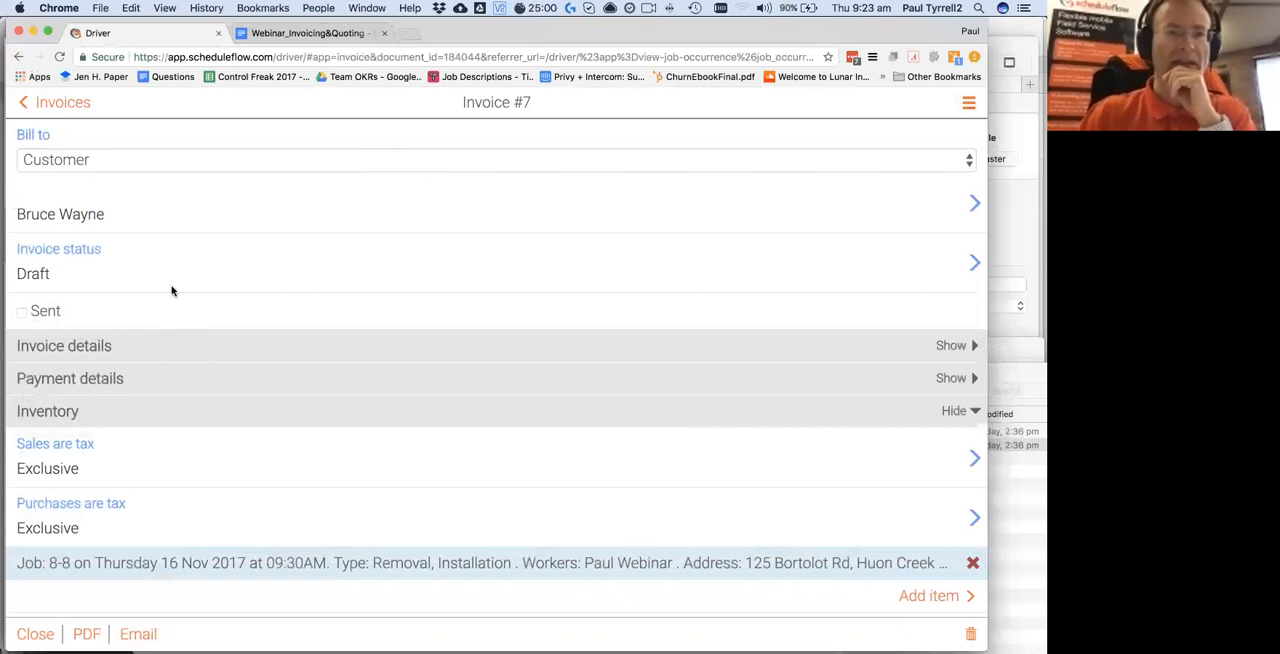
click(962, 268)
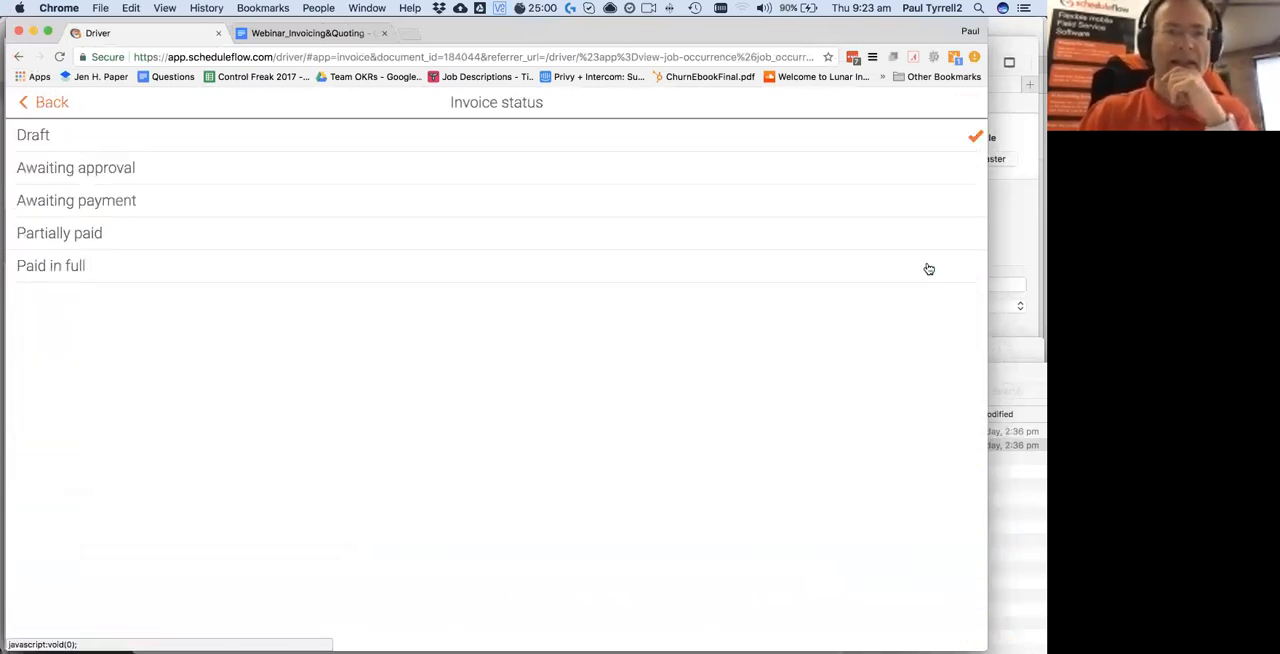
click(110, 200)
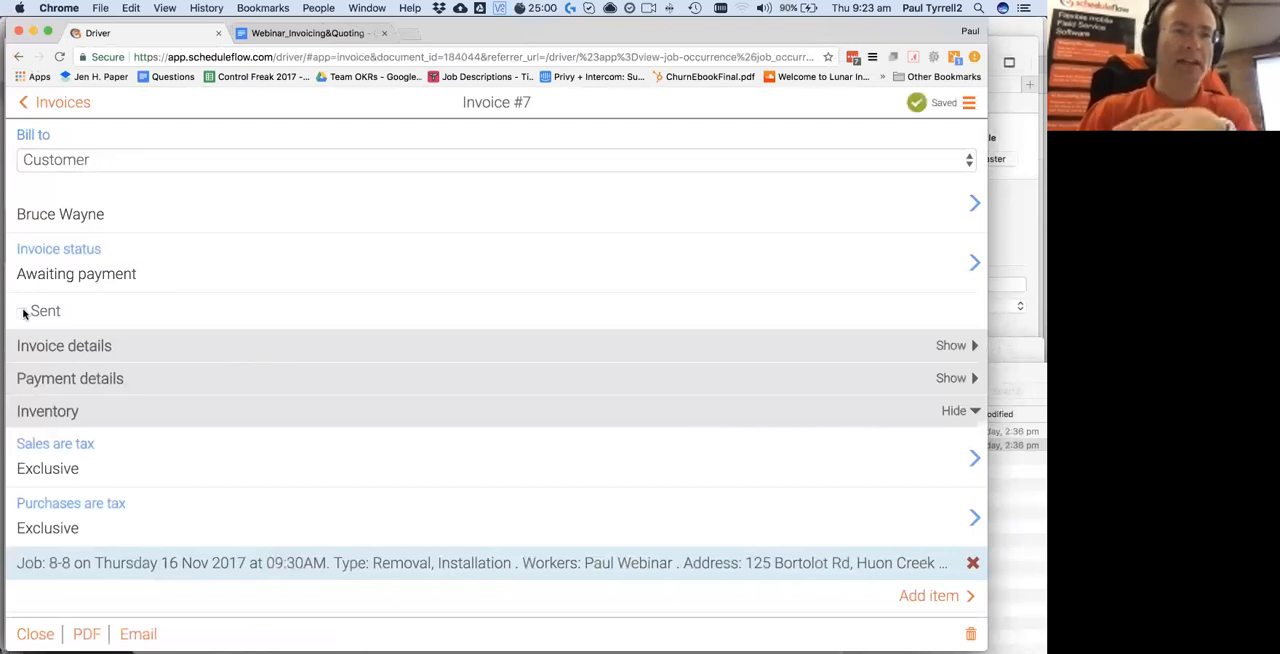
Review the invoice's items and email it to the customer with the prefilled recipient, subject and body, narrowing the browser window
scroll(285, 382, down, 5)
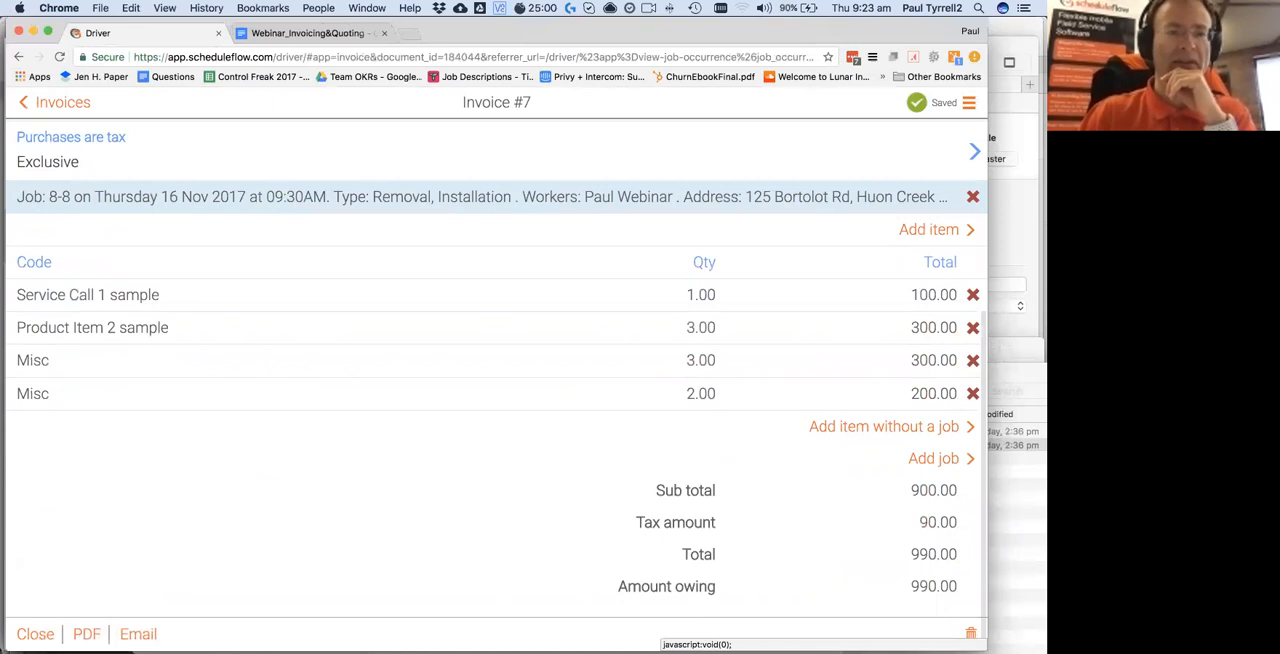
click(141, 631)
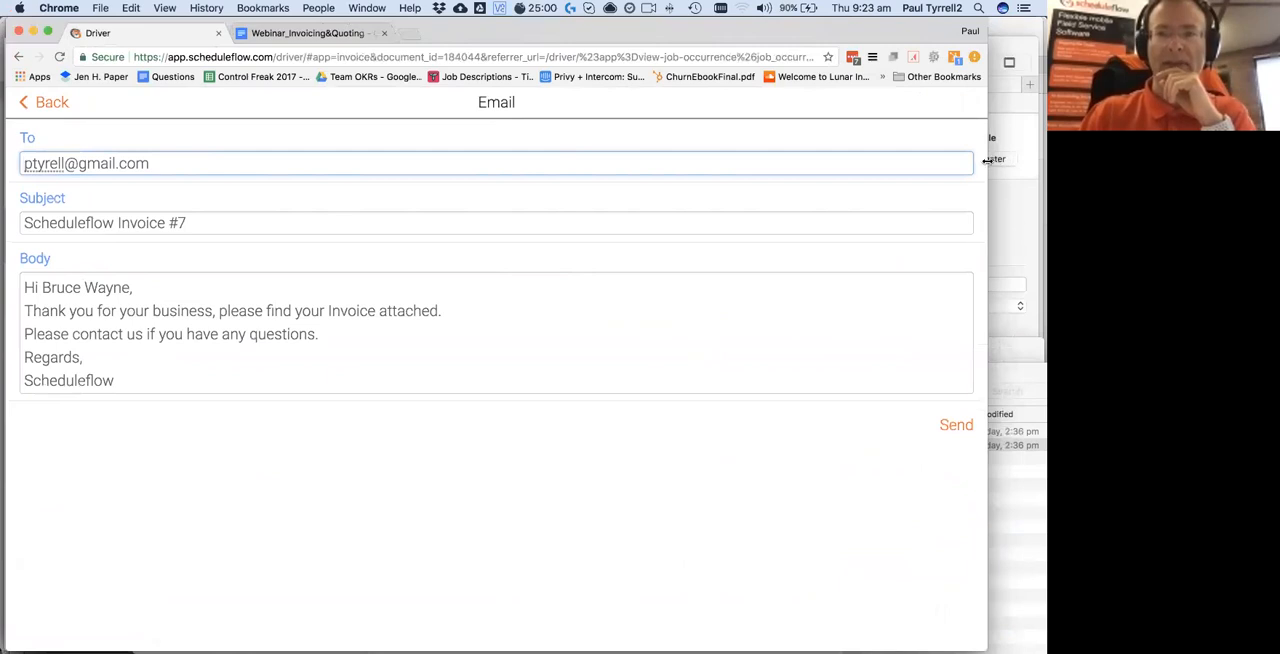
drag(987, 160, 913, 164)
click(884, 426)
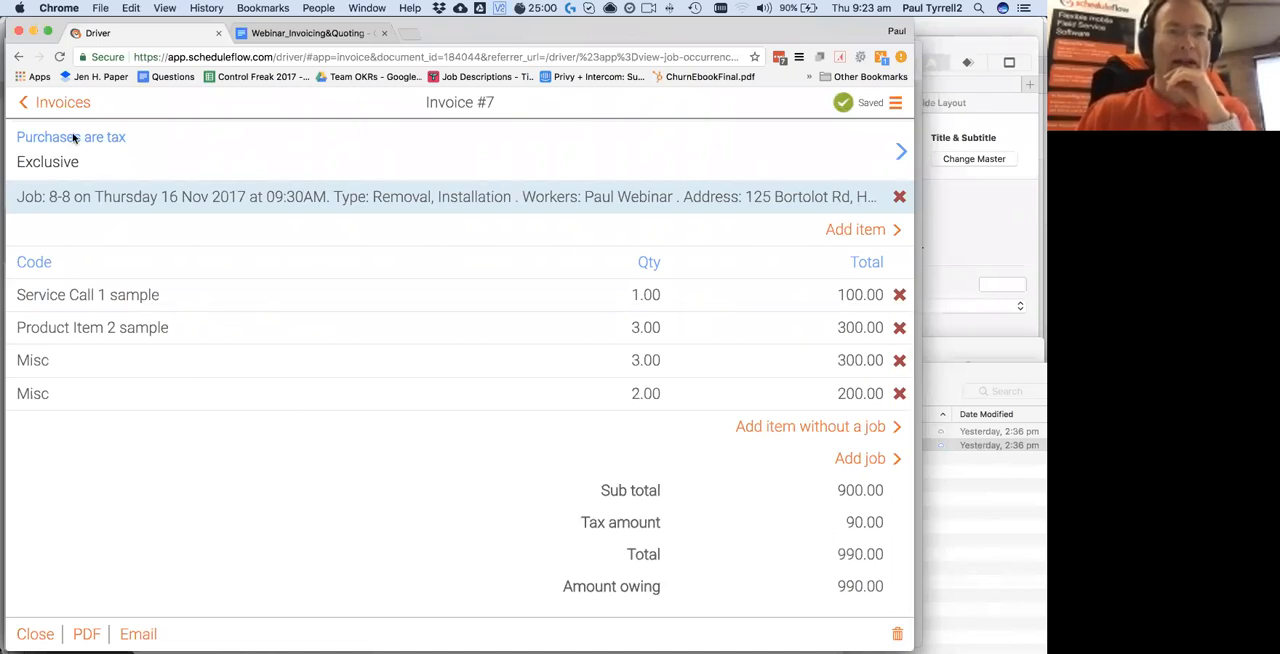
Add a payment of 990 with the method Cash to Invoice #7 from its payment details
scroll(263, 289, up, 5)
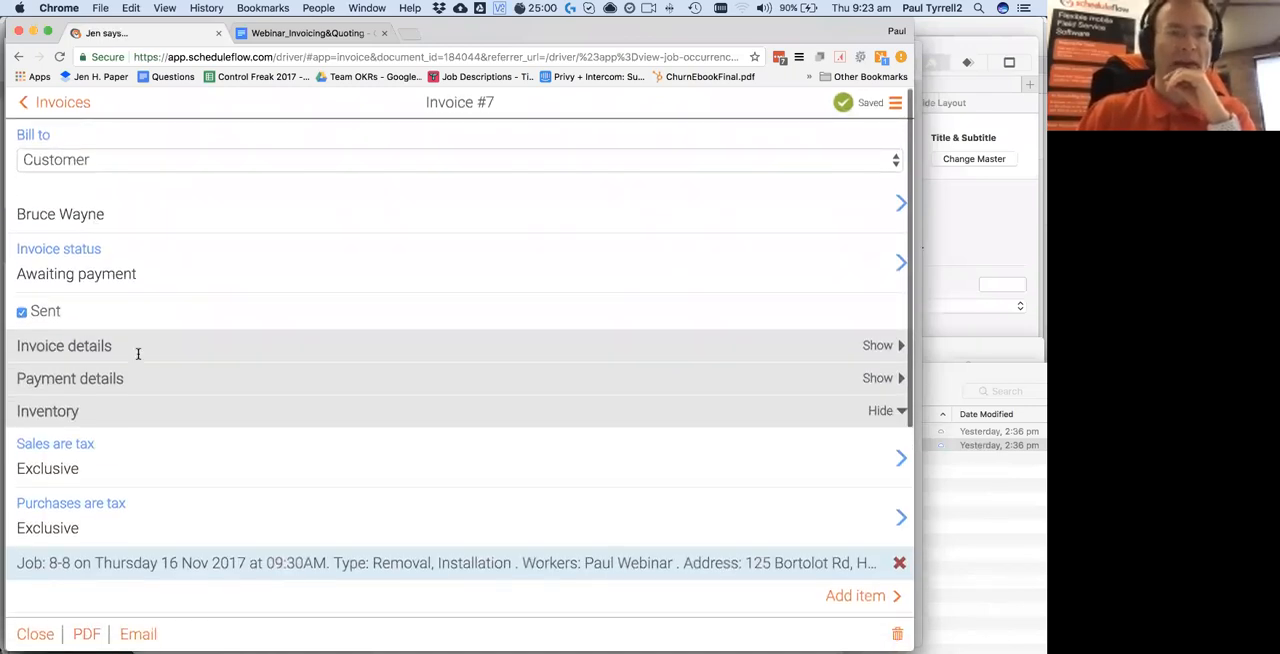
click(884, 410)
click(886, 378)
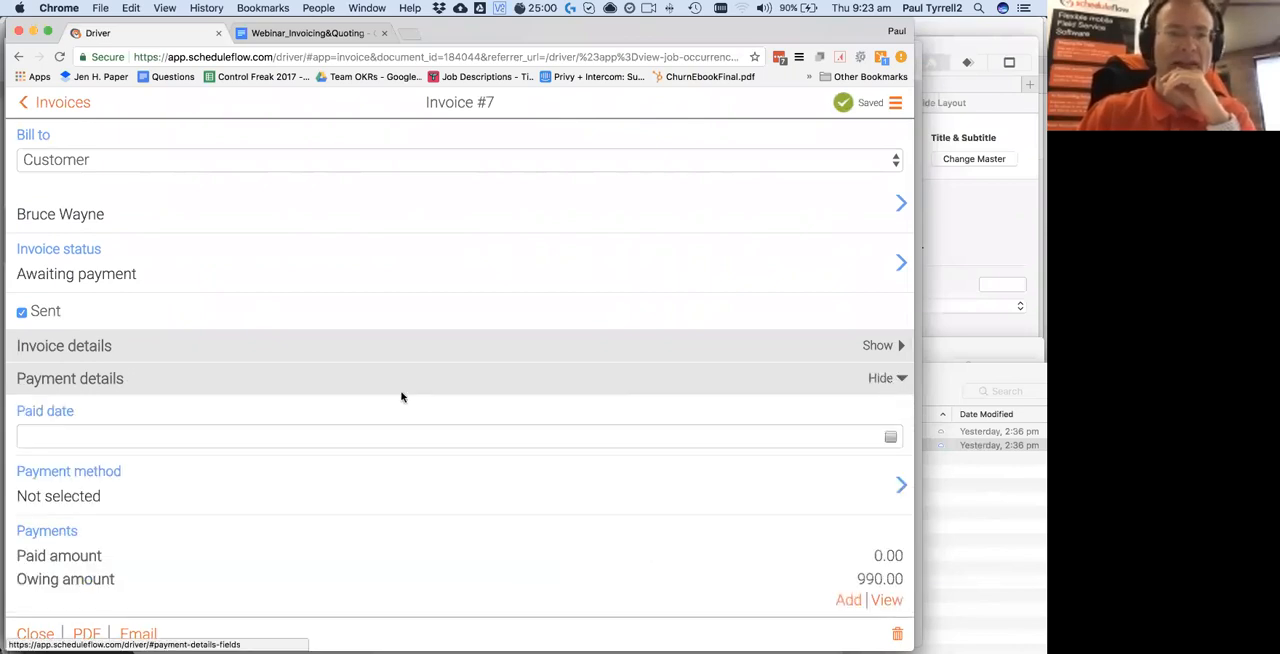
scroll(145, 398, down, 2)
scroll(187, 407, down, 1)
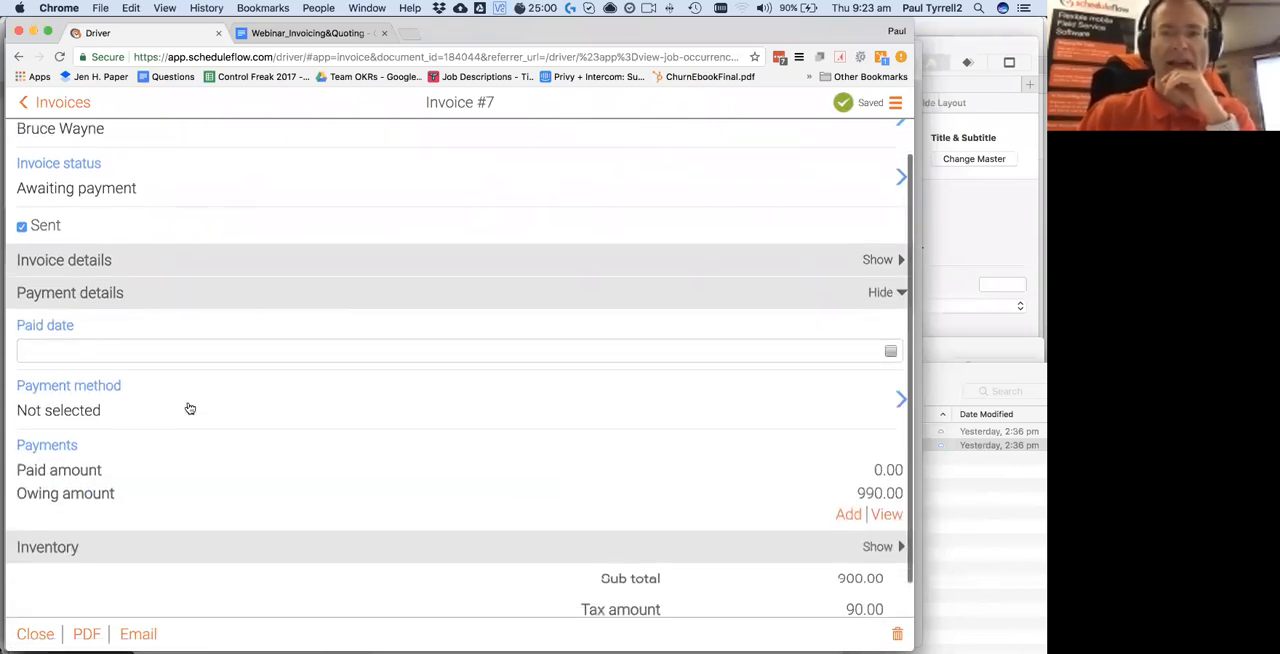
click(848, 512)
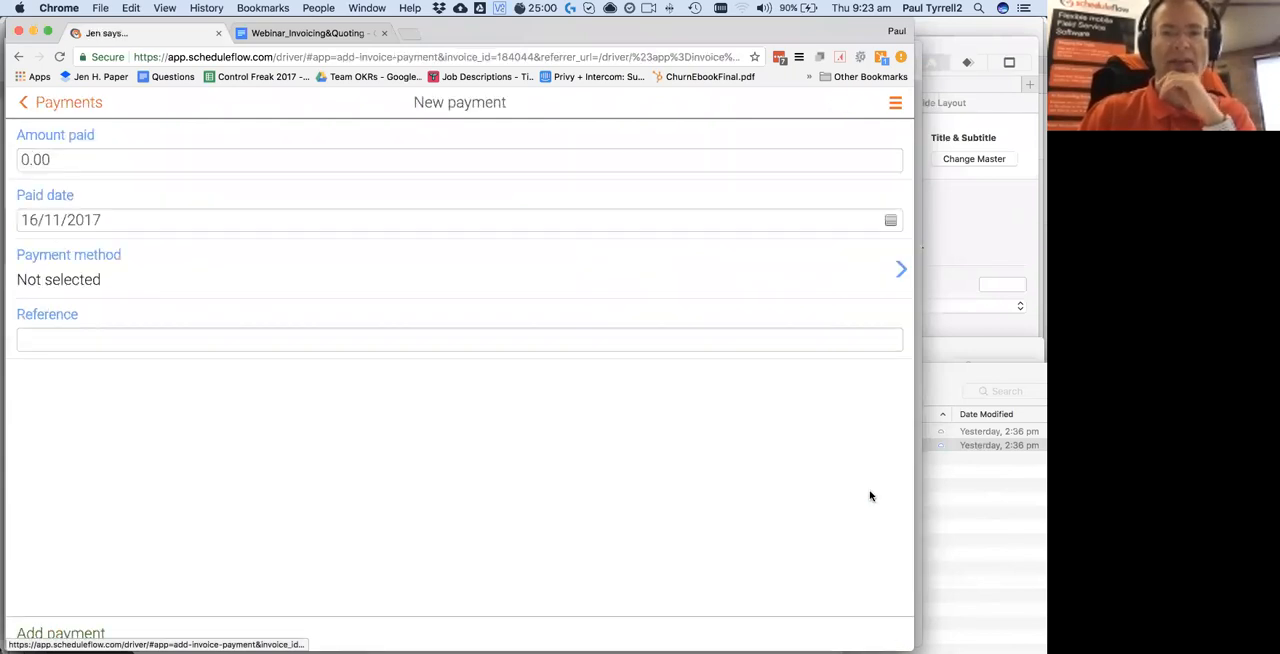
click(92, 158)
text(990)
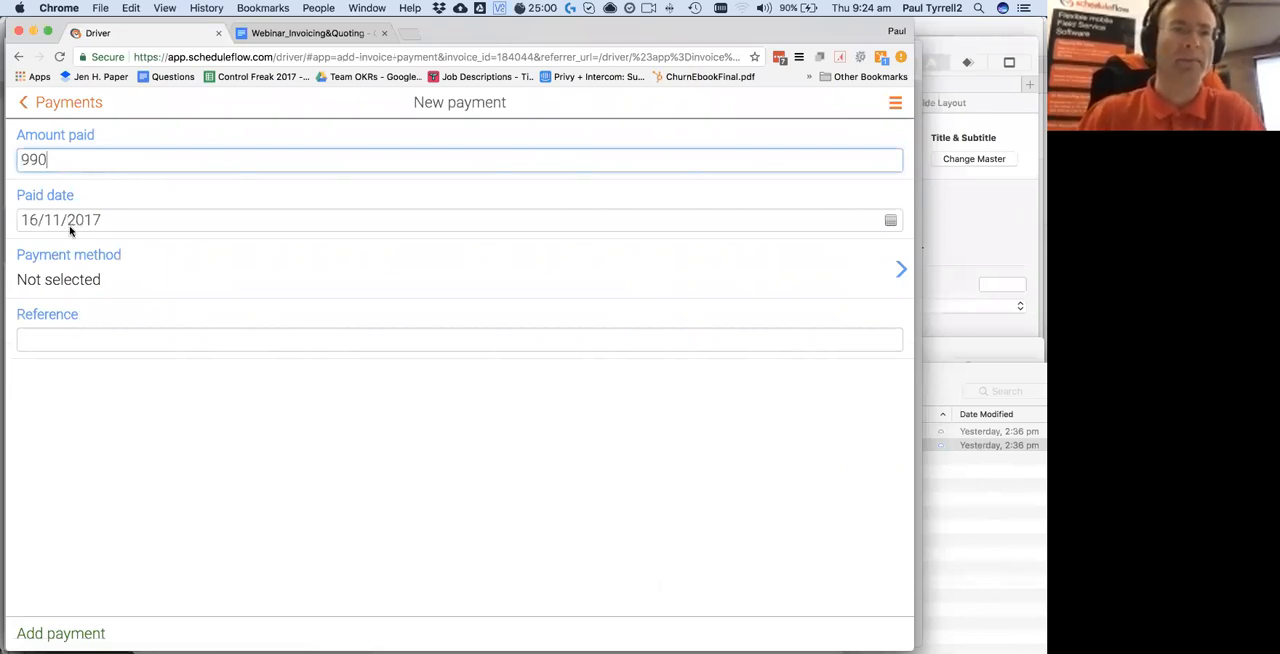
click(66, 284)
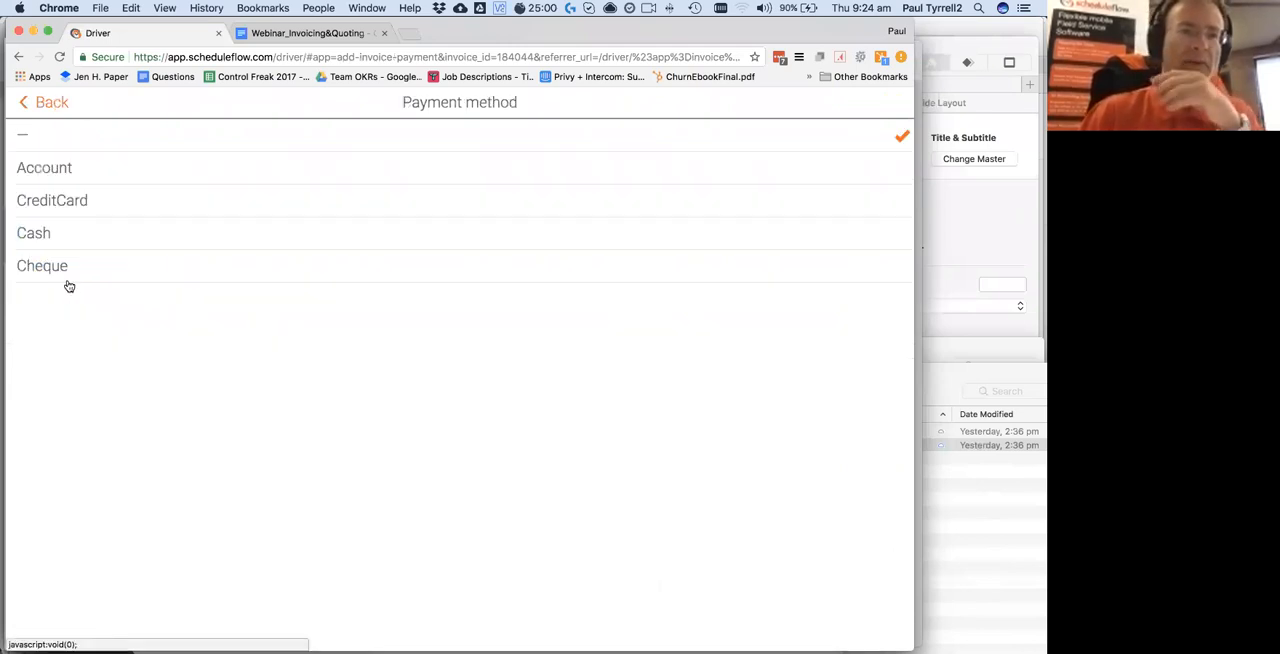
click(43, 236)
click(80, 634)
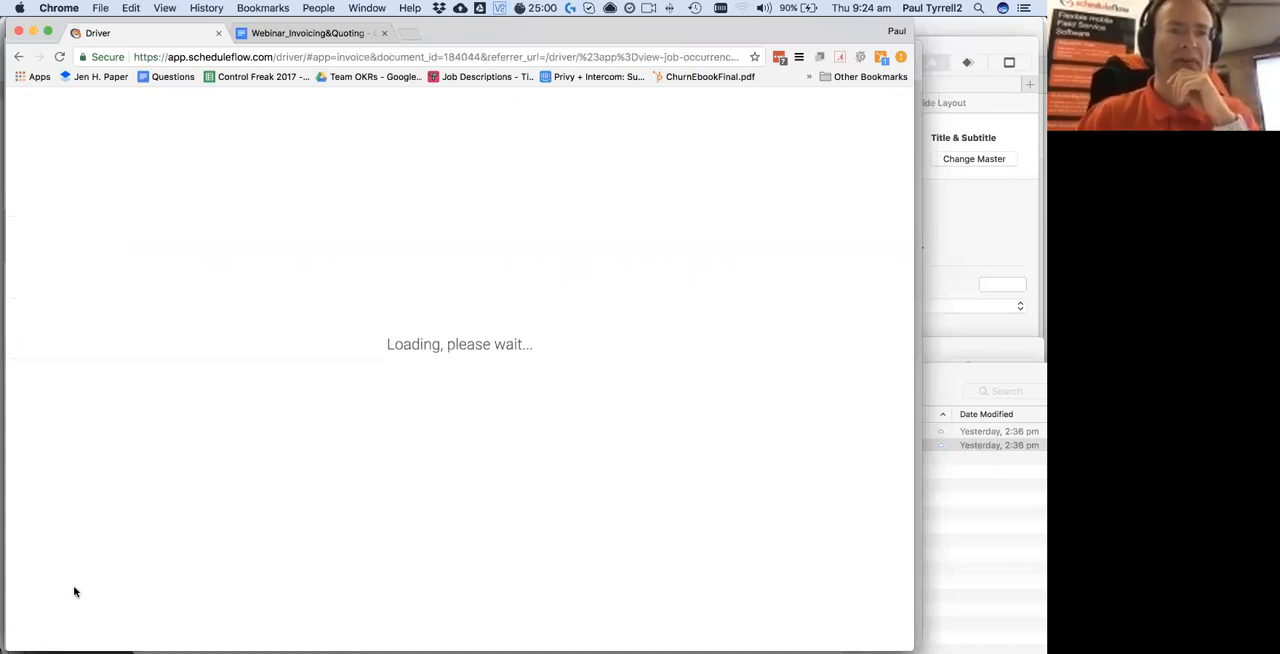
scroll(250, 371, down, 3)
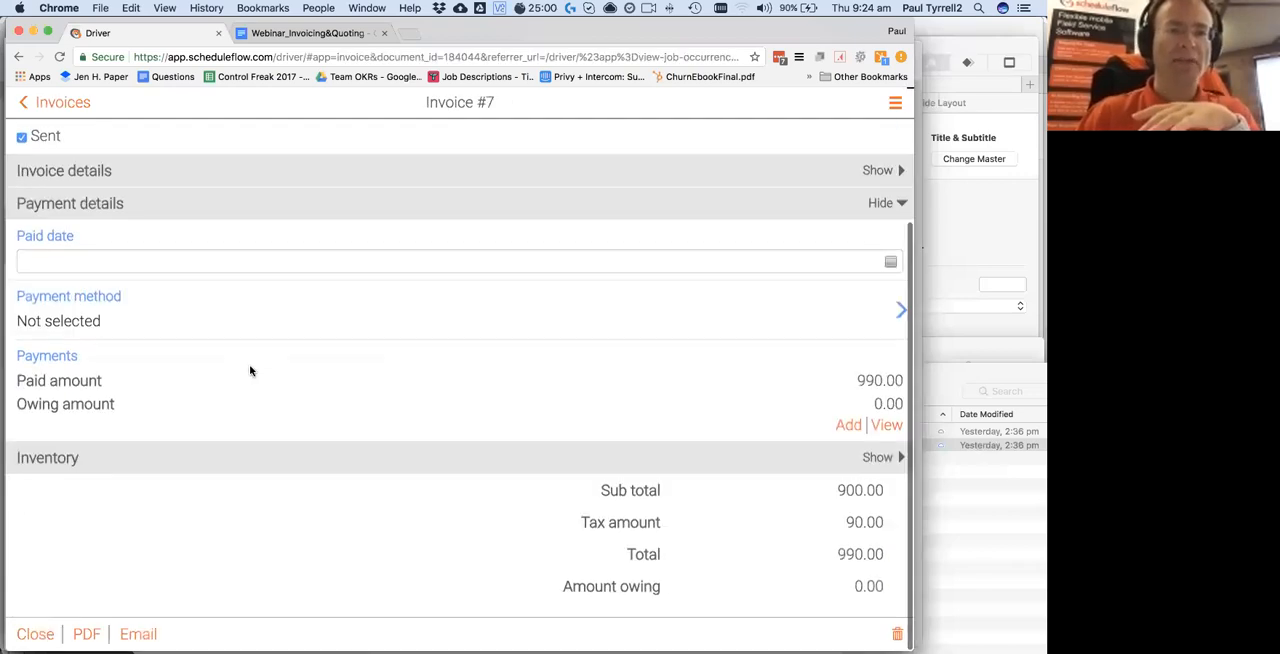
Email the paid invoice to the prefilled recipient with the subject "Scheduleflow Invoice #7 is Paid in Full"
scroll(832, 405, down, 2)
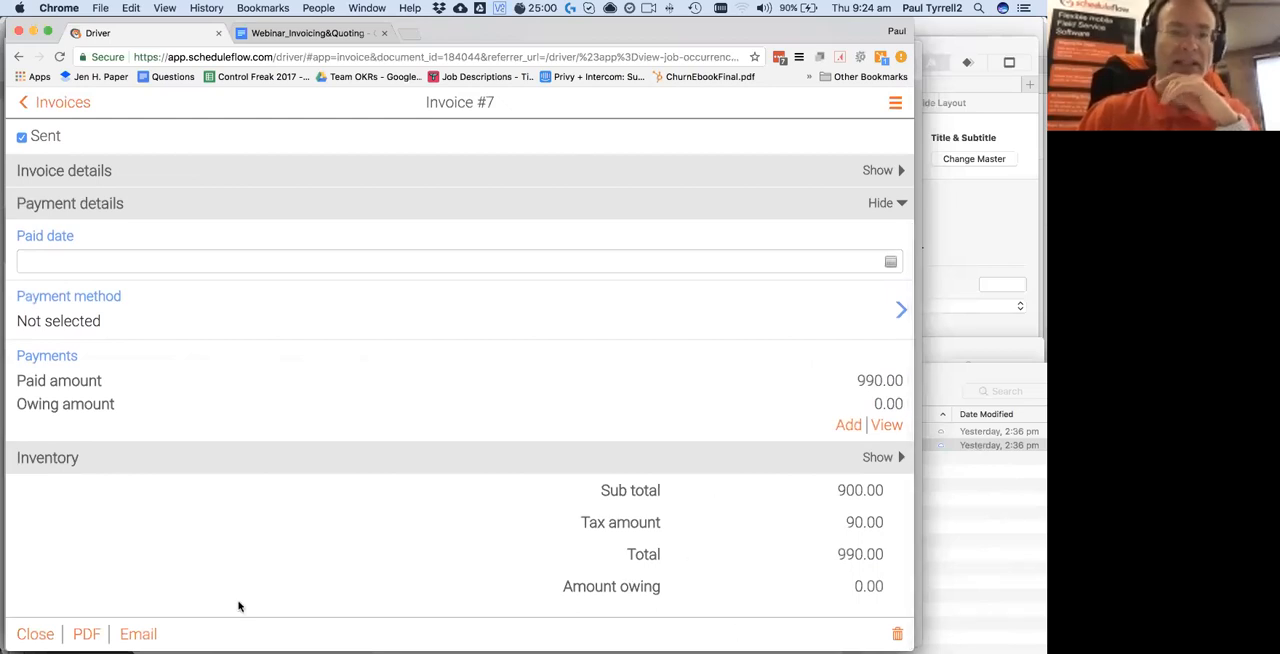
click(138, 634)
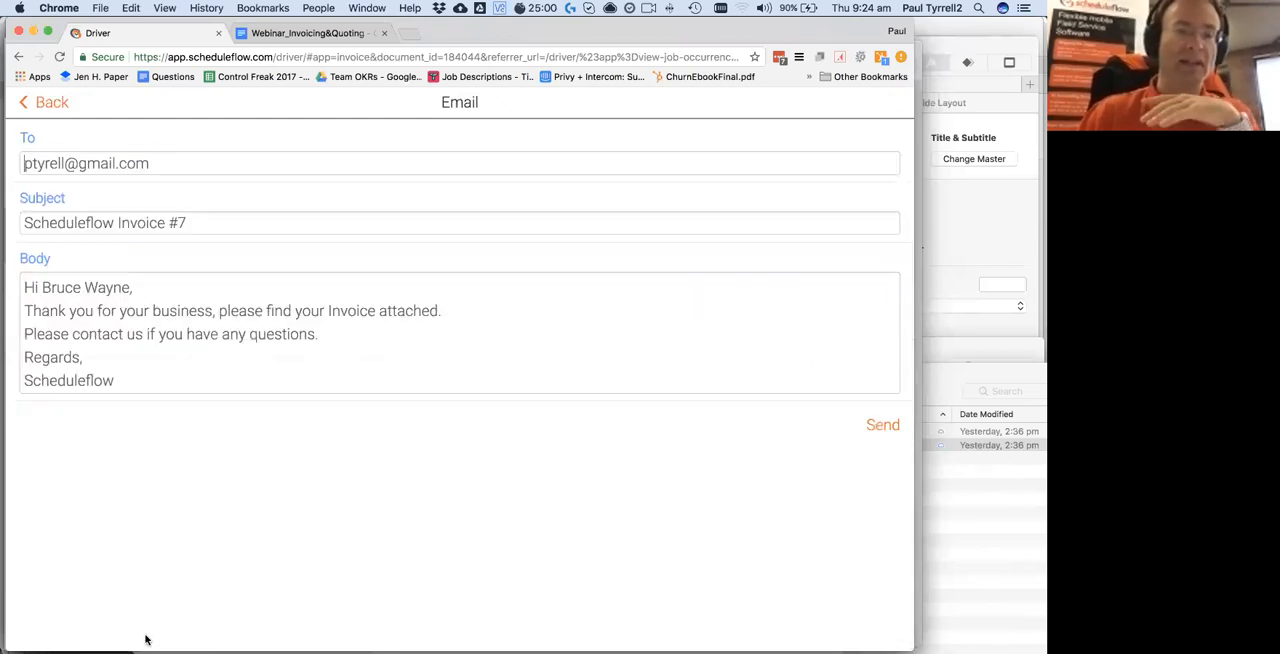
click(205, 222)
text(is Paid in Full)
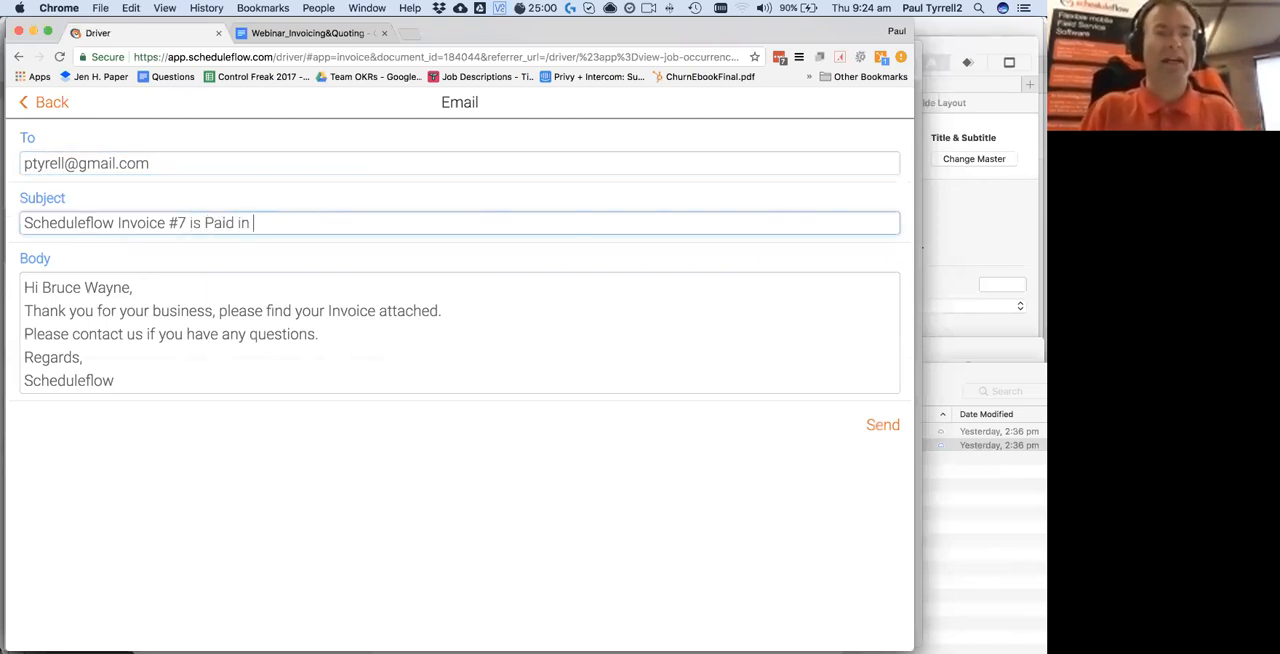
click(876, 425)
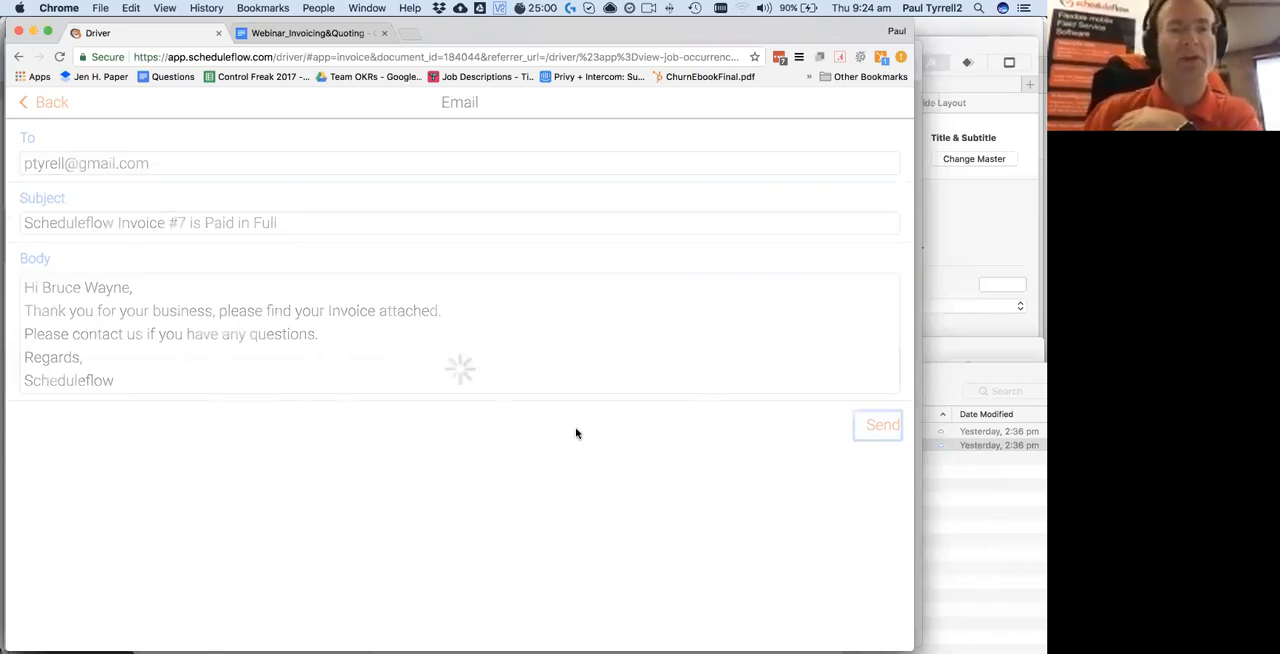
Close the invoice and set the status of job 8-8 to Completed
click(33, 636)
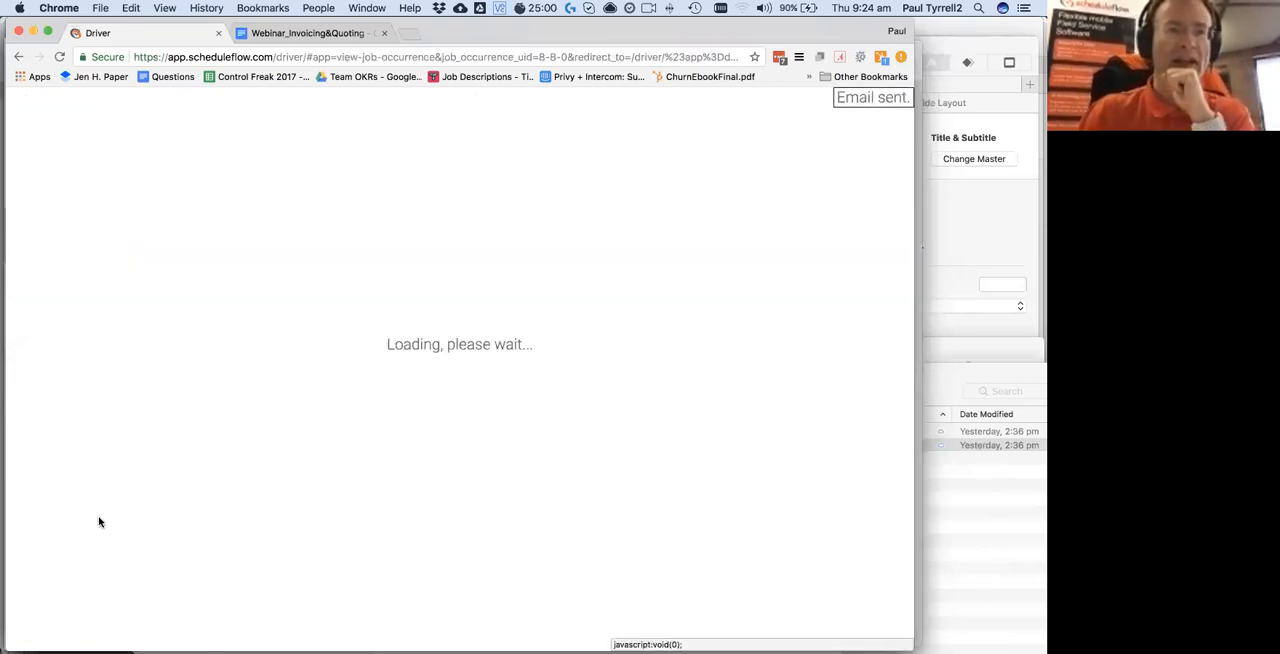
scroll(627, 216, up, 12)
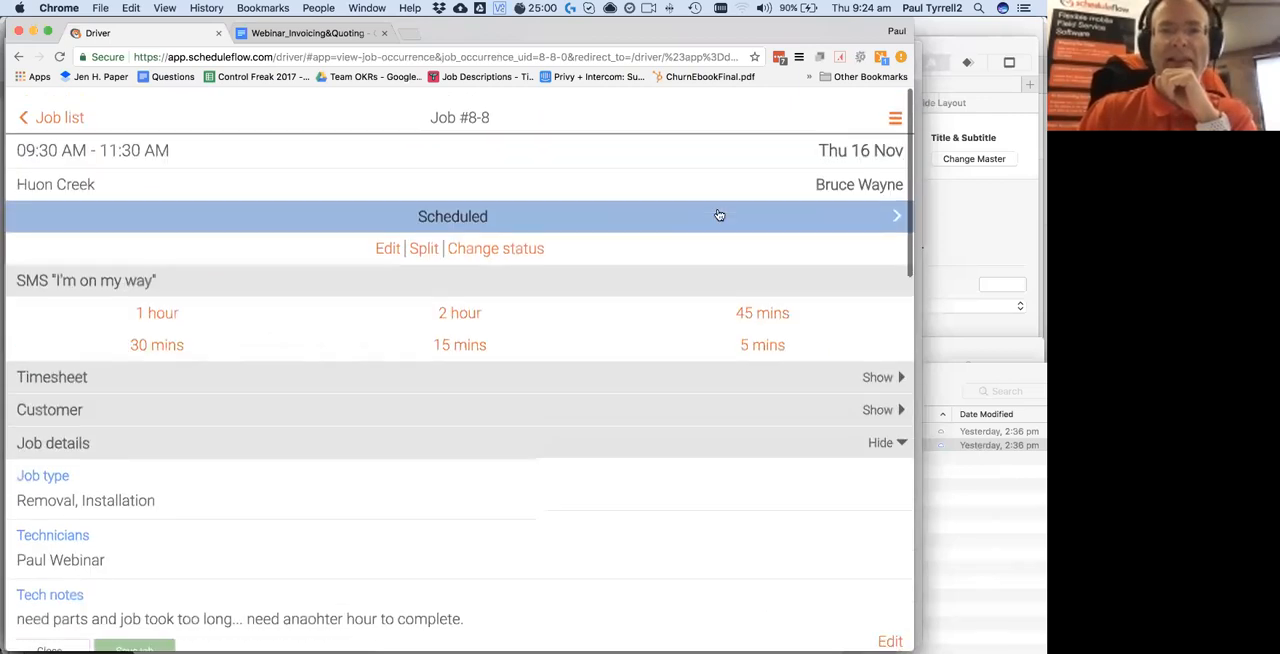
click(890, 202)
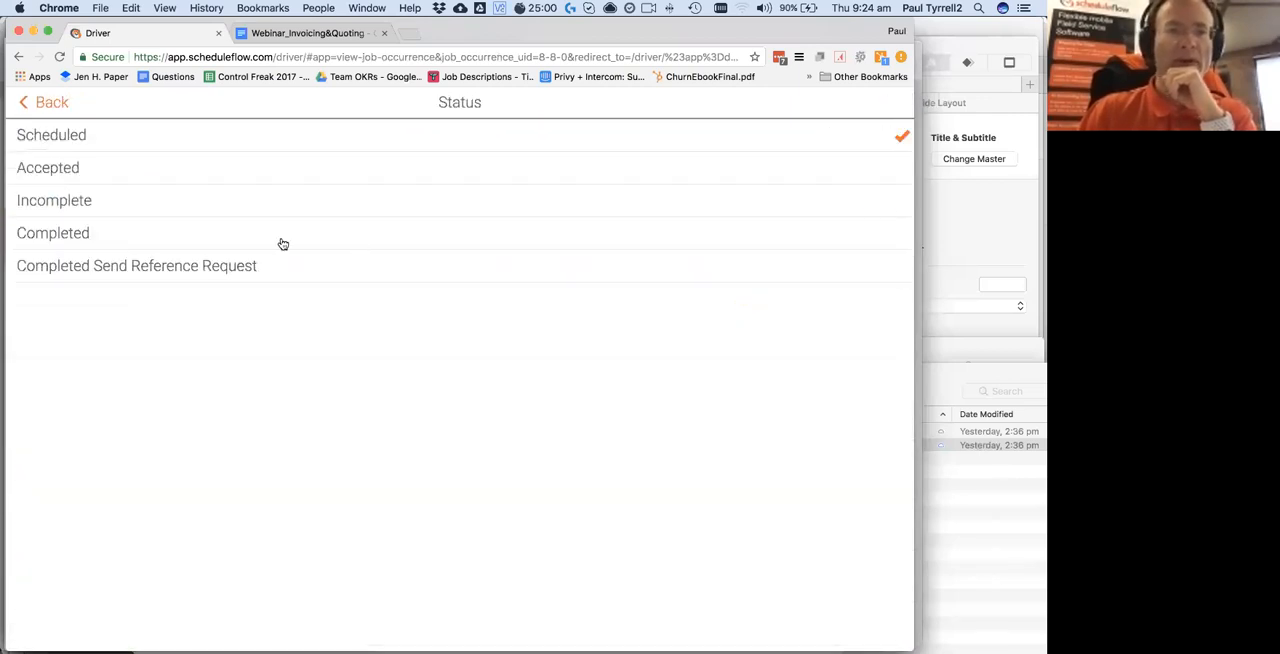
click(55, 233)
scroll(411, 213, up, 15)
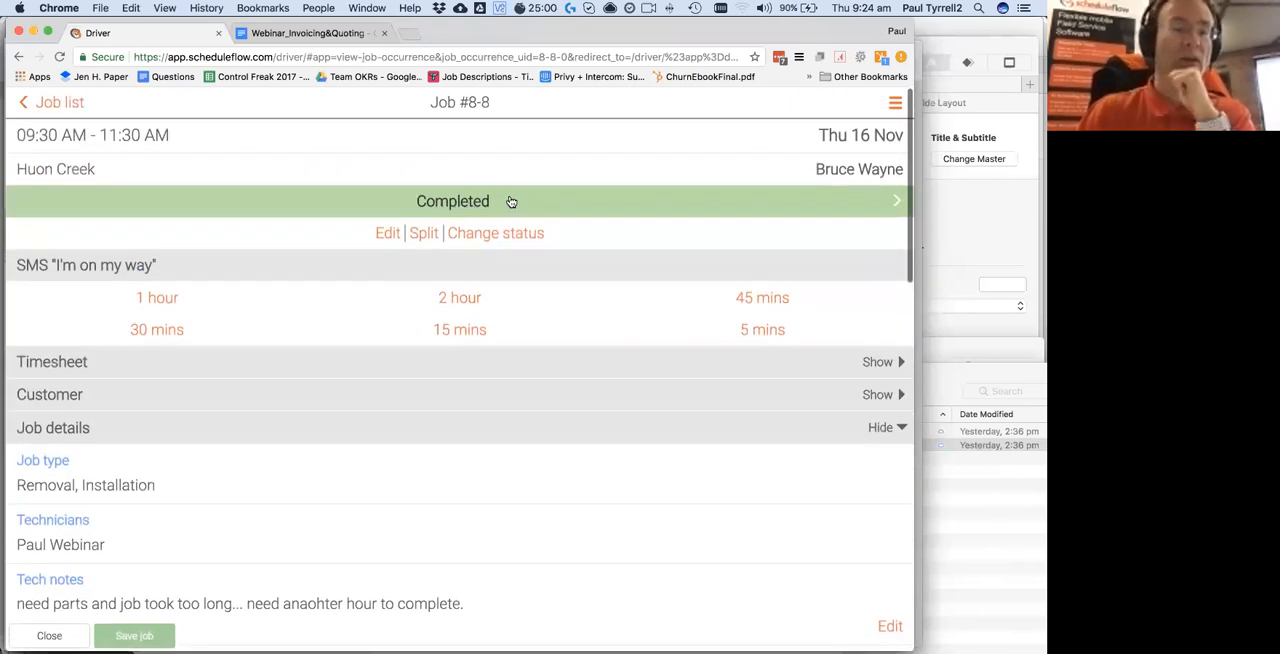
Switch from the Driver App to the scheduler view and list the invoices awaiting payment
click(894, 106)
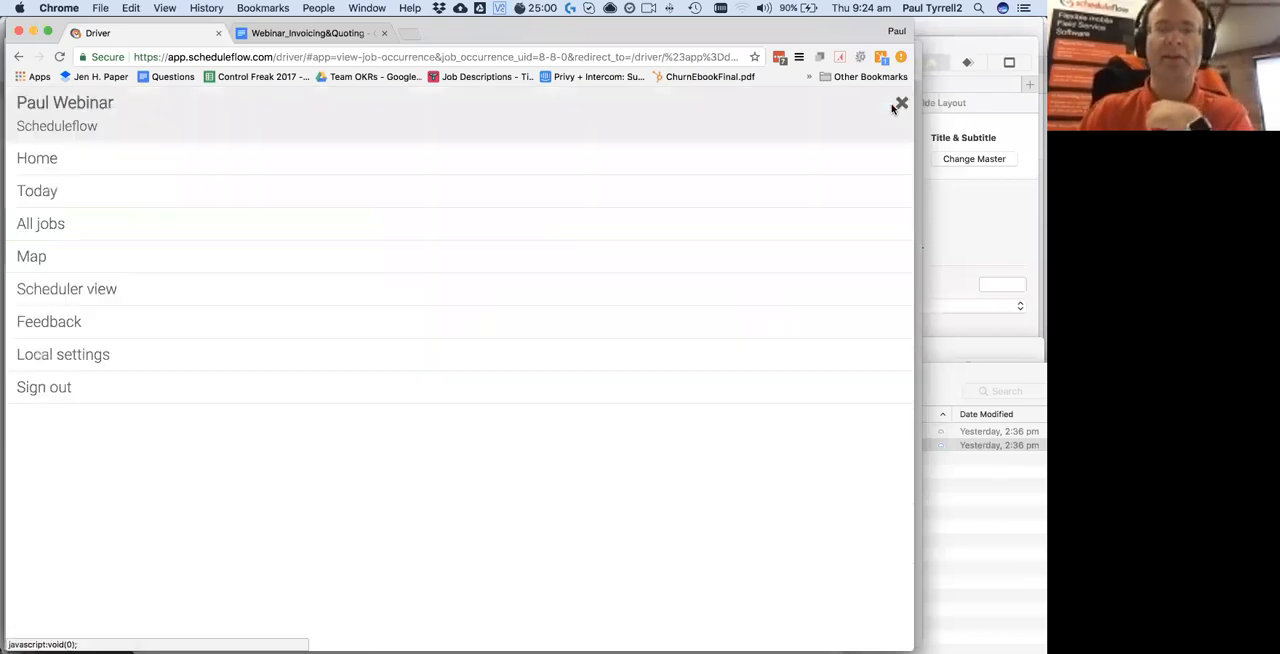
click(91, 295)
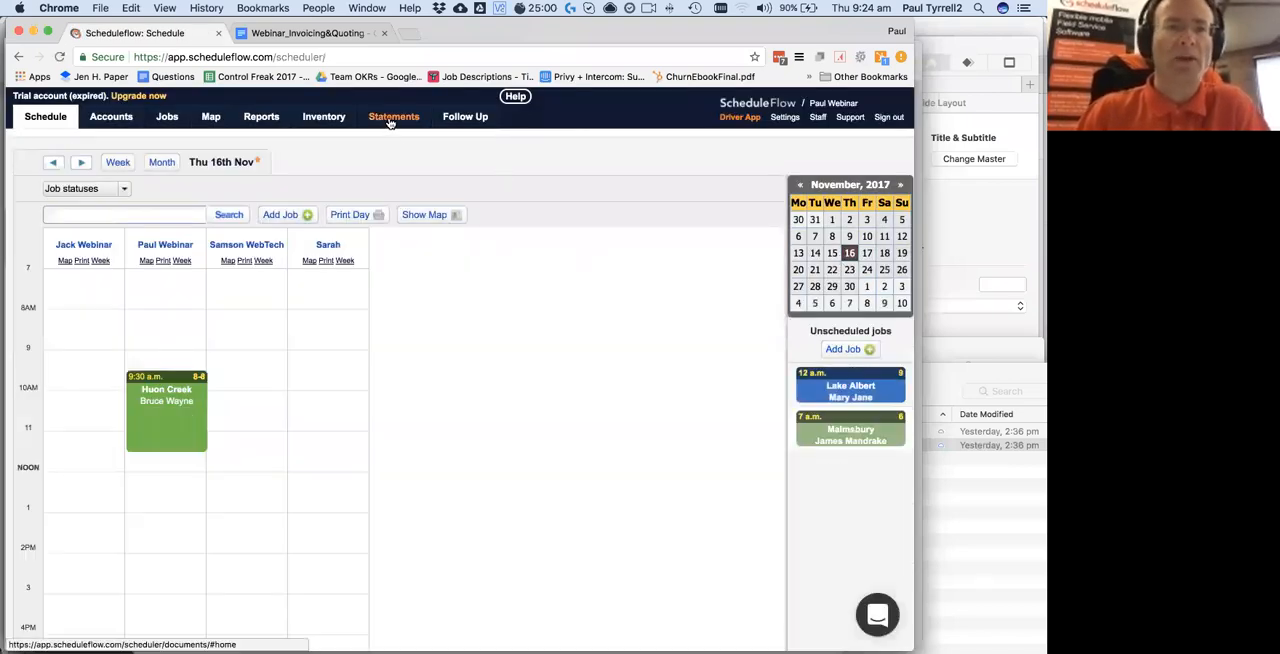
click(390, 118)
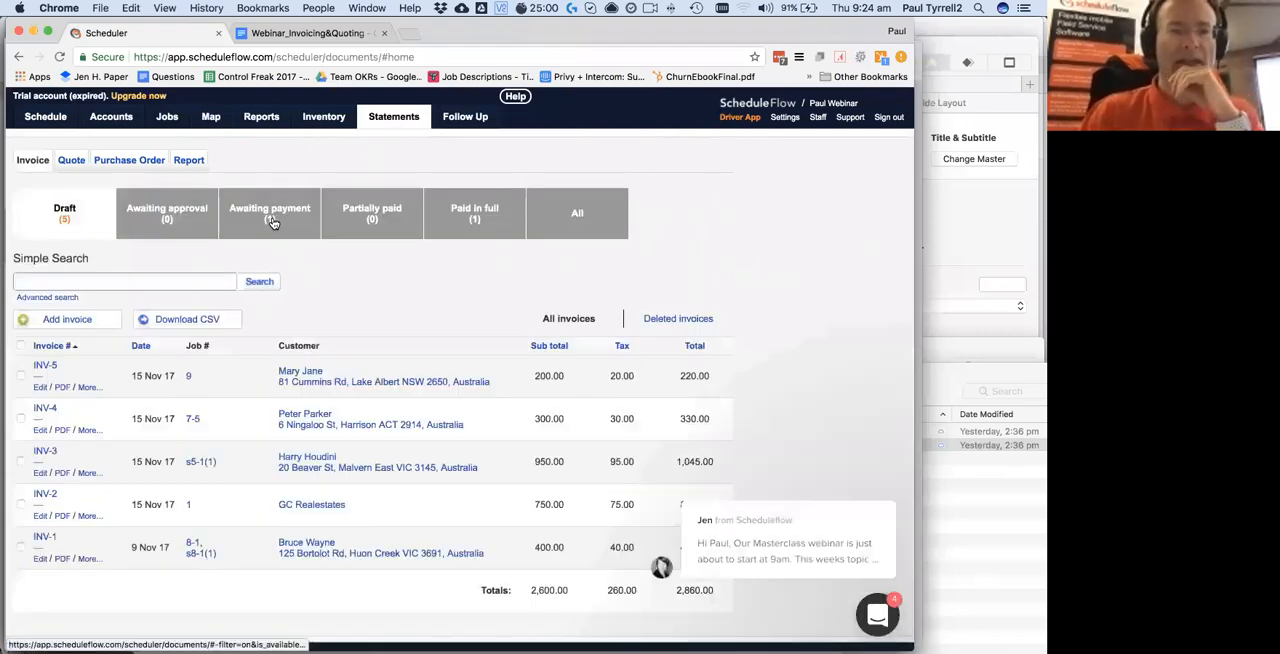
click(272, 222)
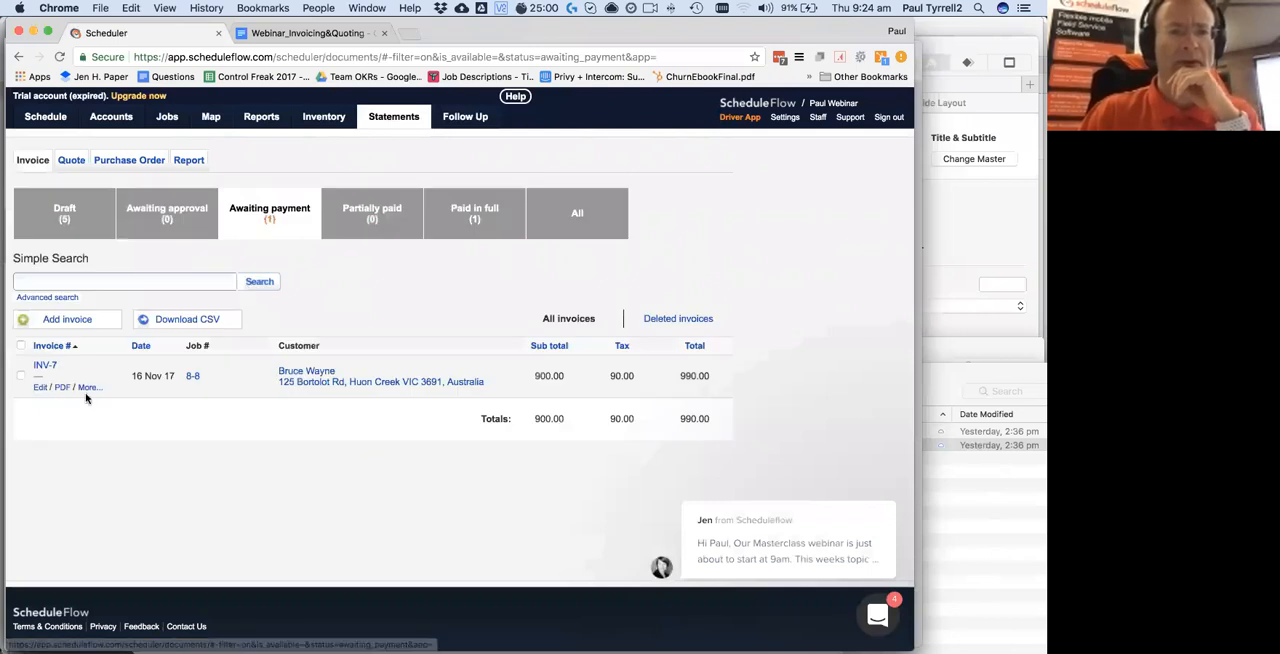
Set the status of invoice INV-7 to Paid in full and close the invoice
click(38, 387)
click(97, 332)
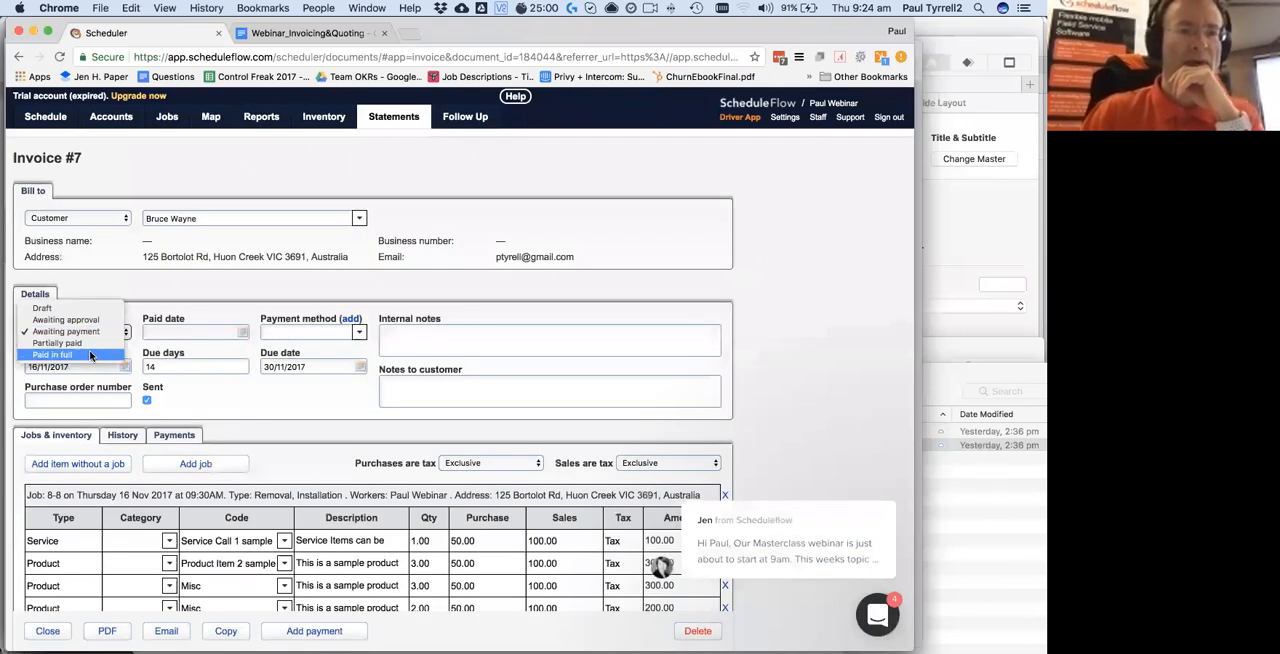
click(70, 354)
scroll(160, 380, down, 5)
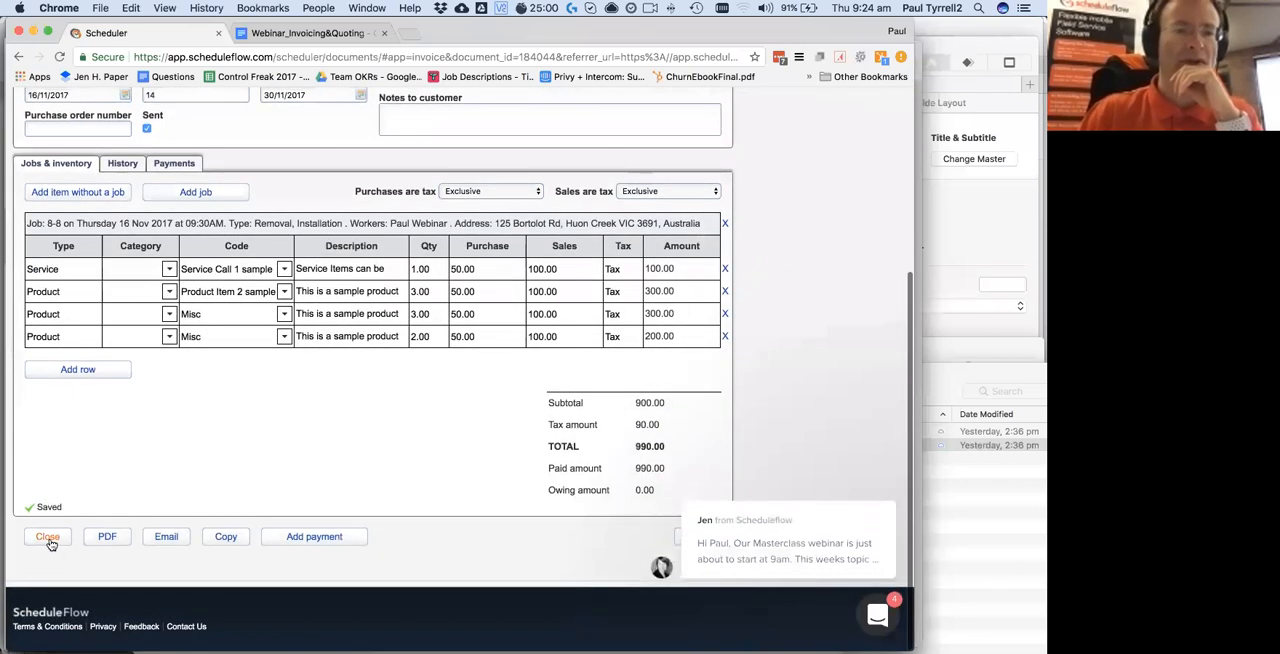
click(48, 535)
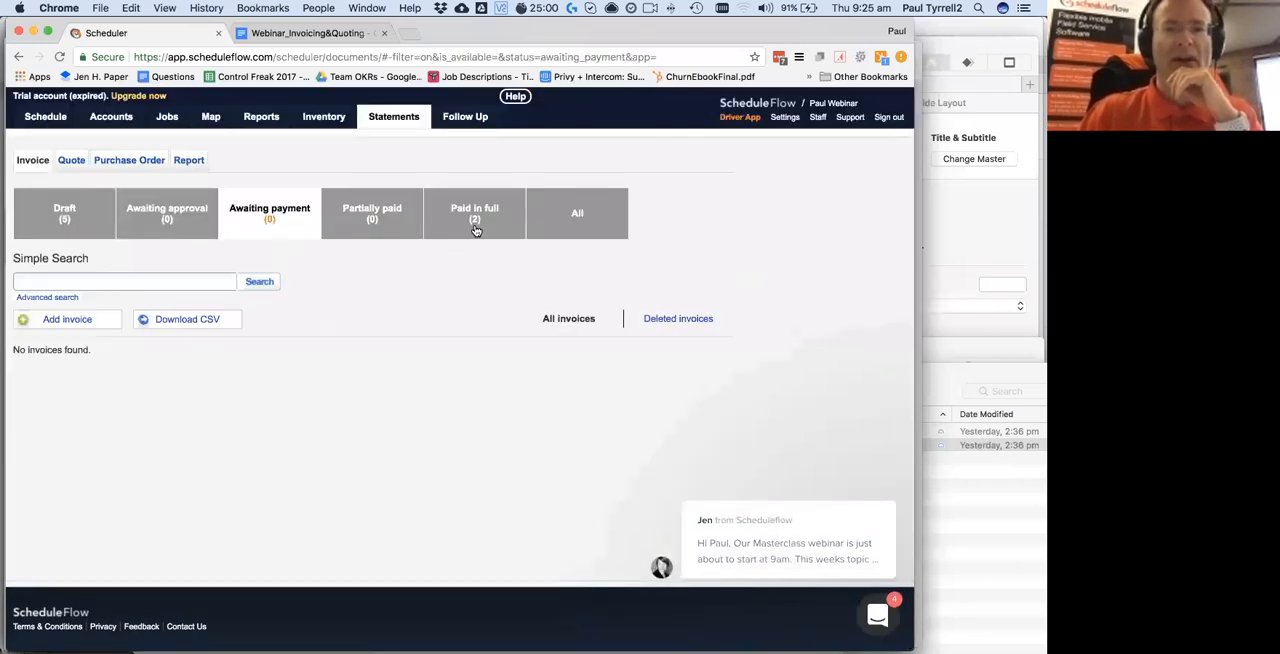
List the invoices paid in full and look through the advanced invoice search options
click(476, 229)
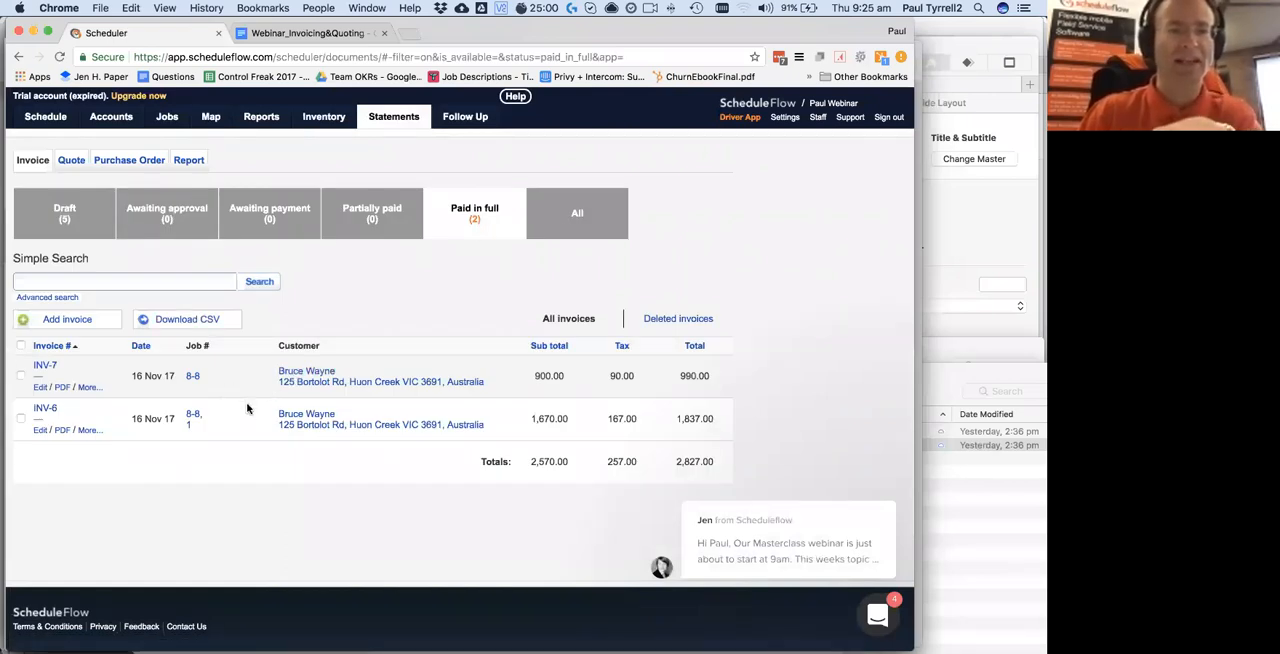
click(70, 298)
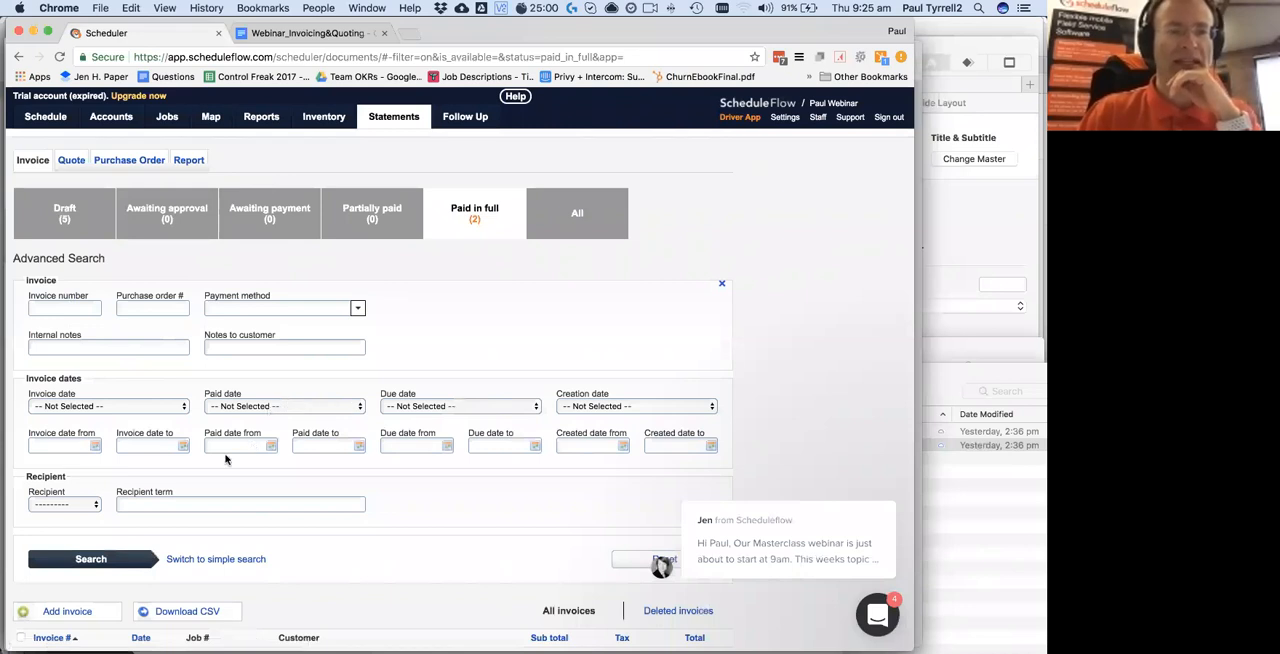
scroll(174, 482, down, 2)
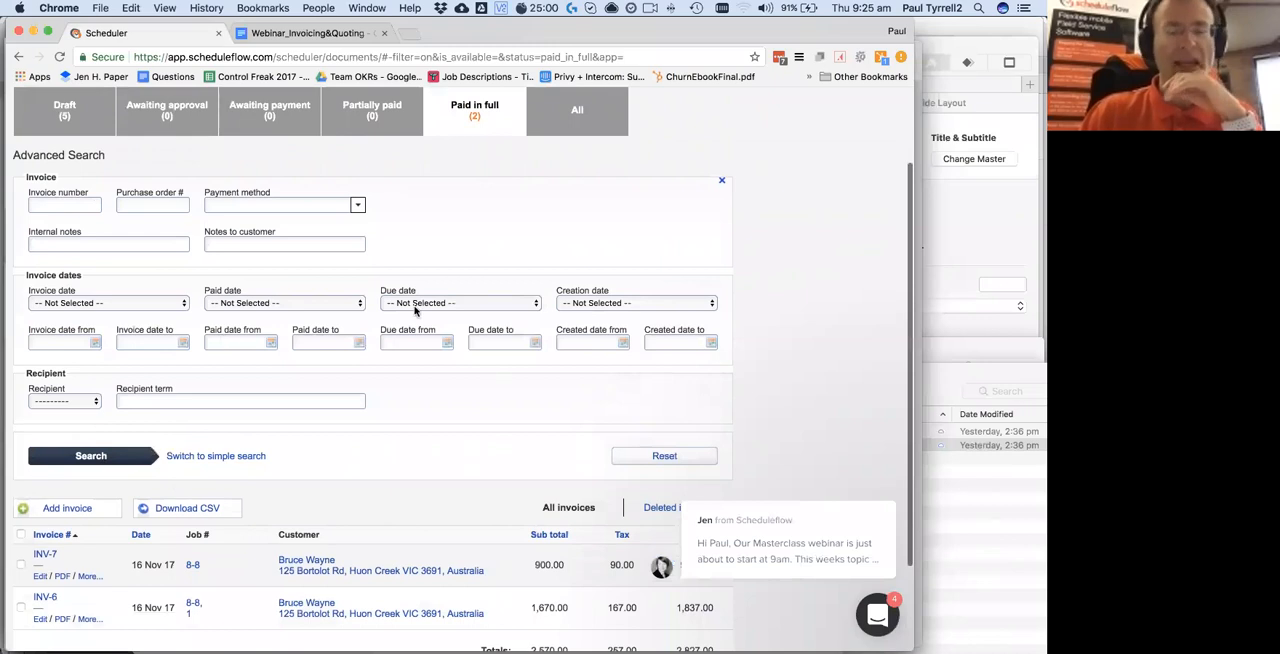
scroll(477, 244, up, 2)
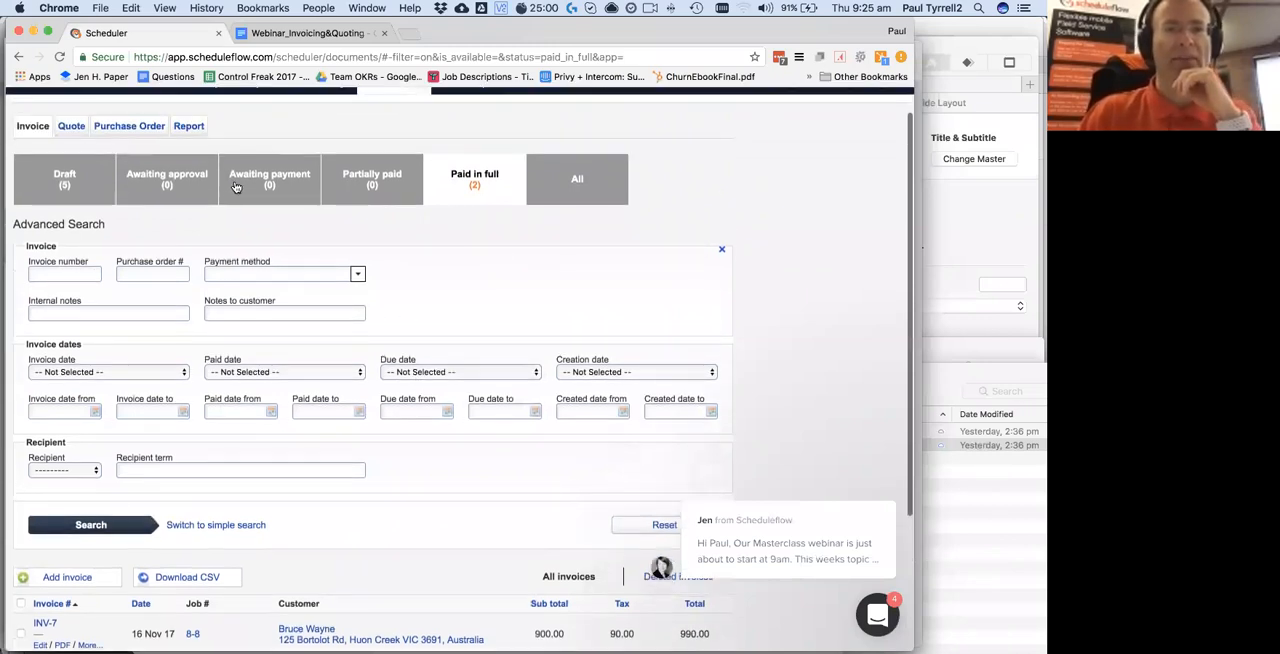